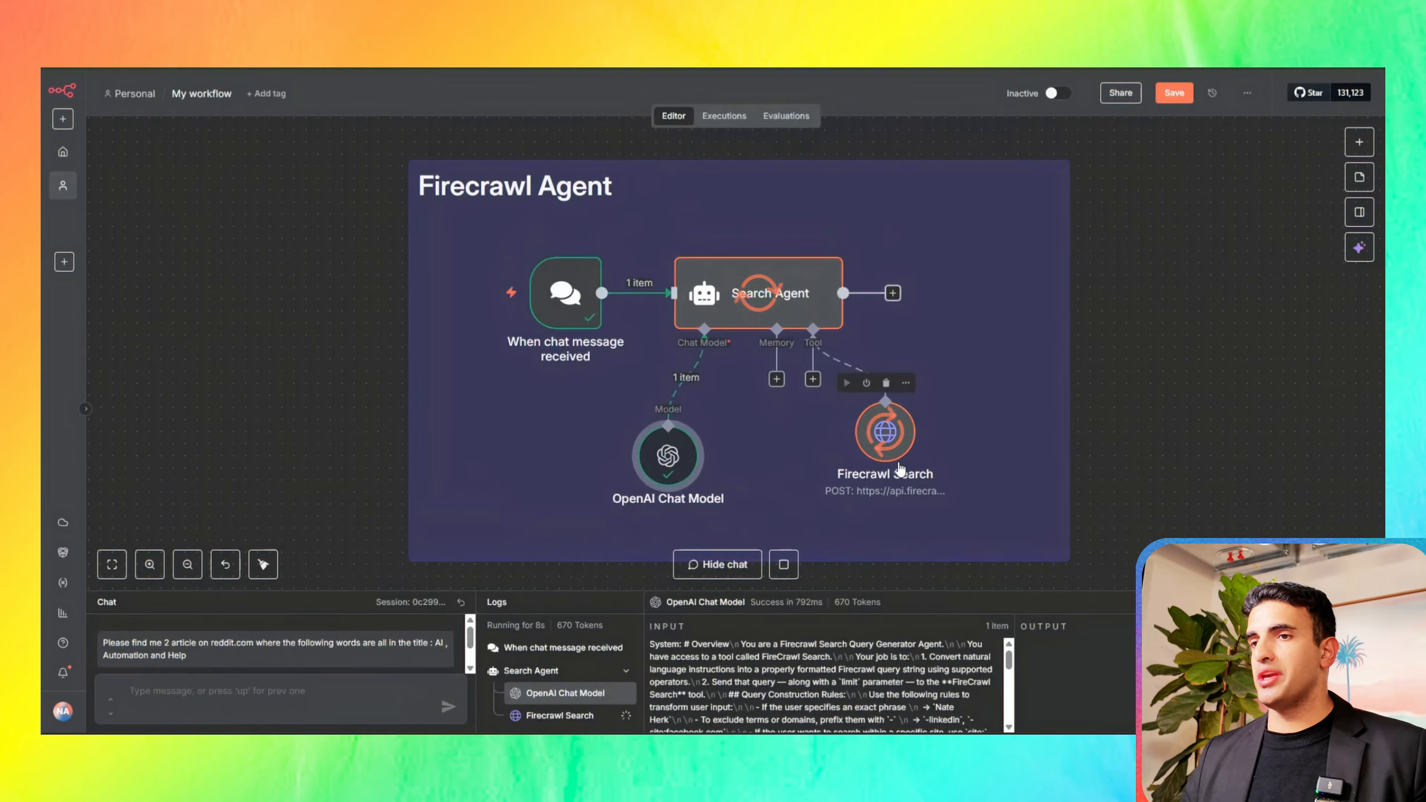
# Step: Enlarge the chat and logs area, open the first article's Reddit URL from the agent's reply, and return to the workflow
pyautogui.moveTo(651, 482)
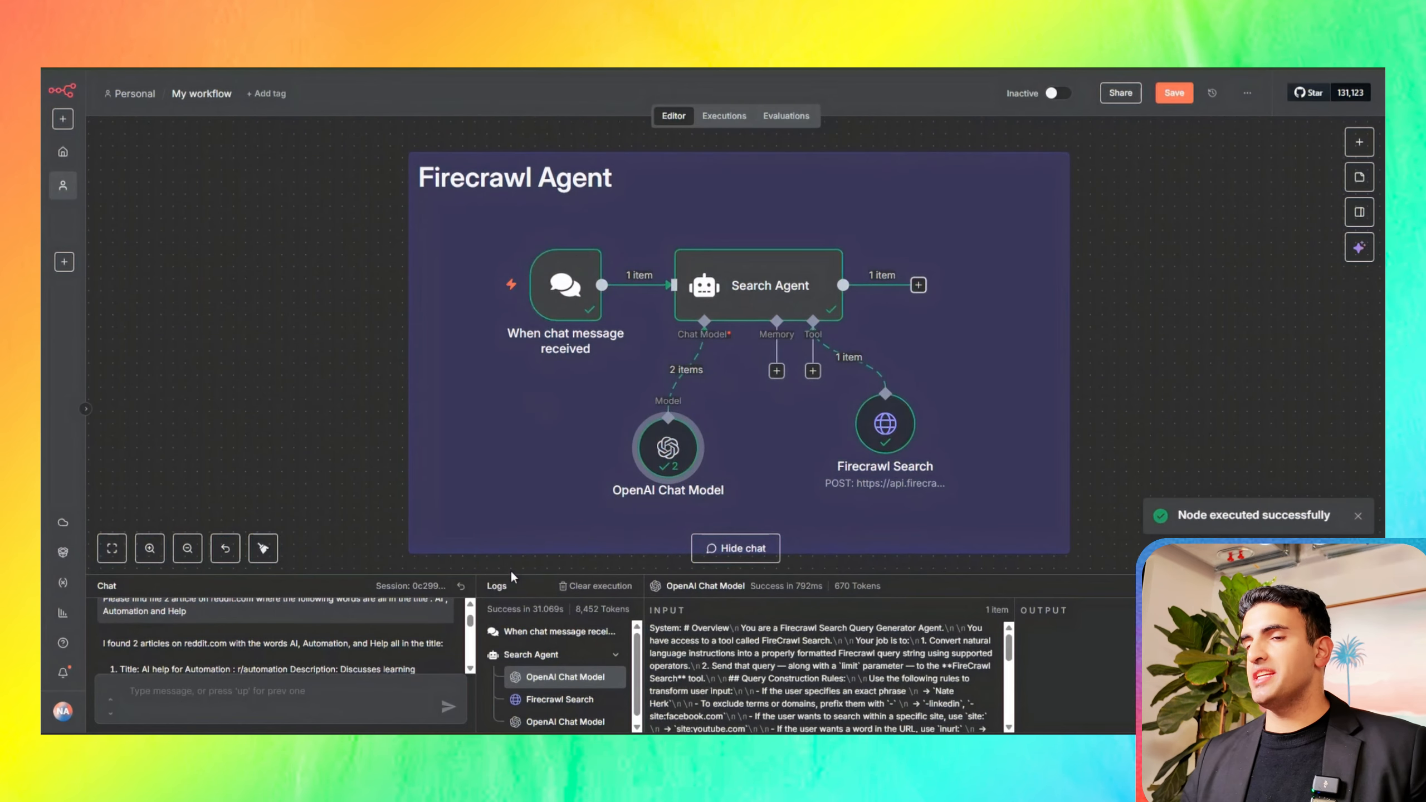
pyautogui.moveTo(512, 576); pyautogui.dragTo(302, 321)
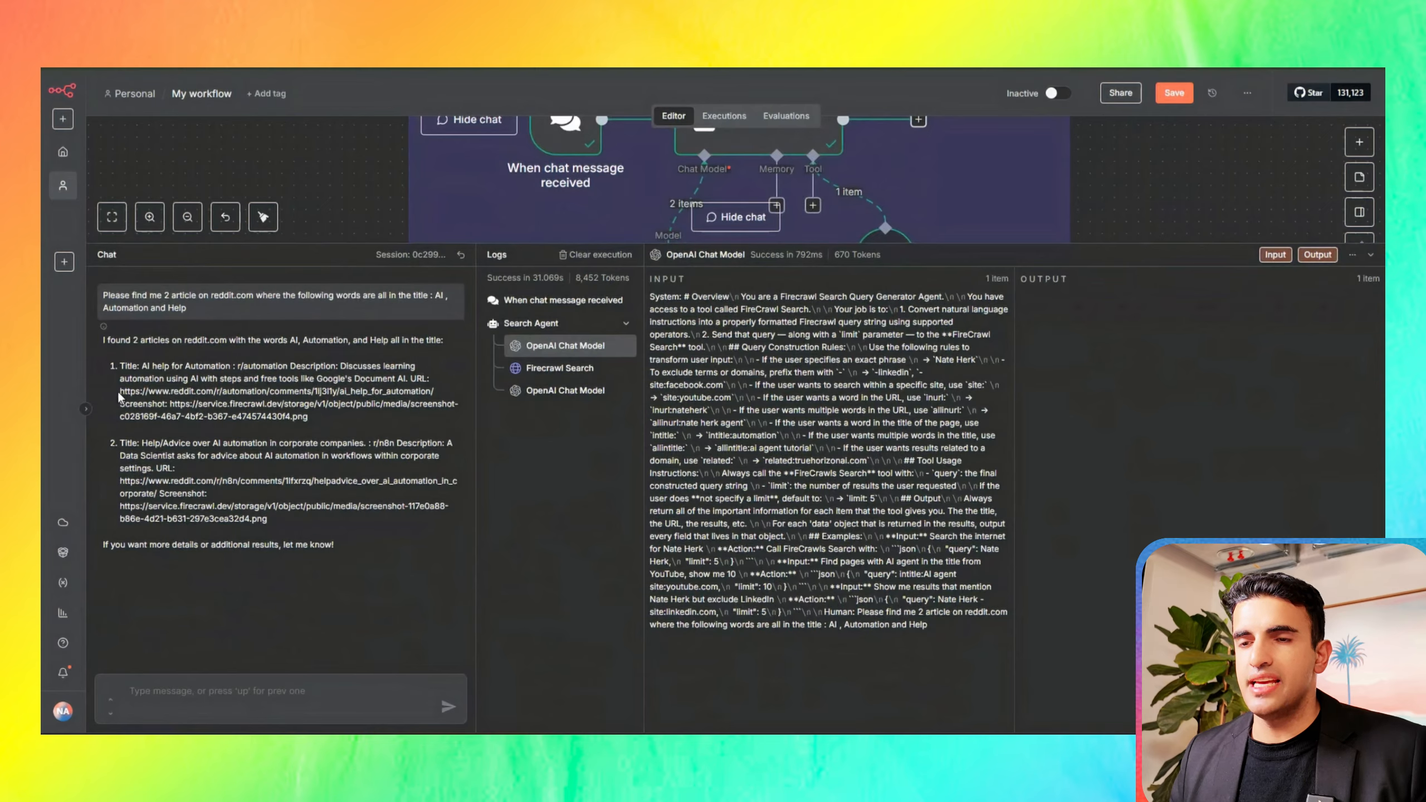
pyautogui.moveTo(121, 394); pyautogui.dragTo(437, 398)
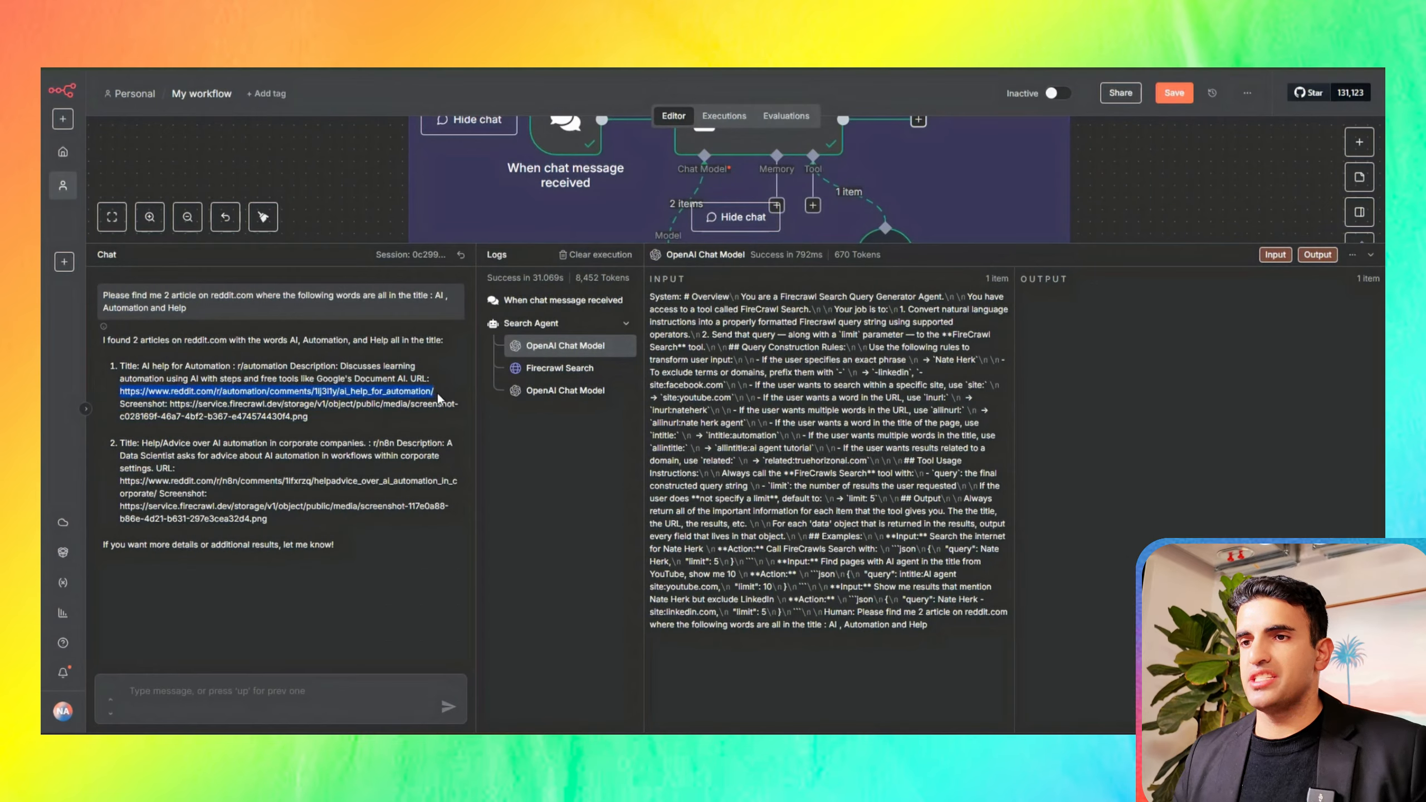
pyautogui.rightClick(374, 392)
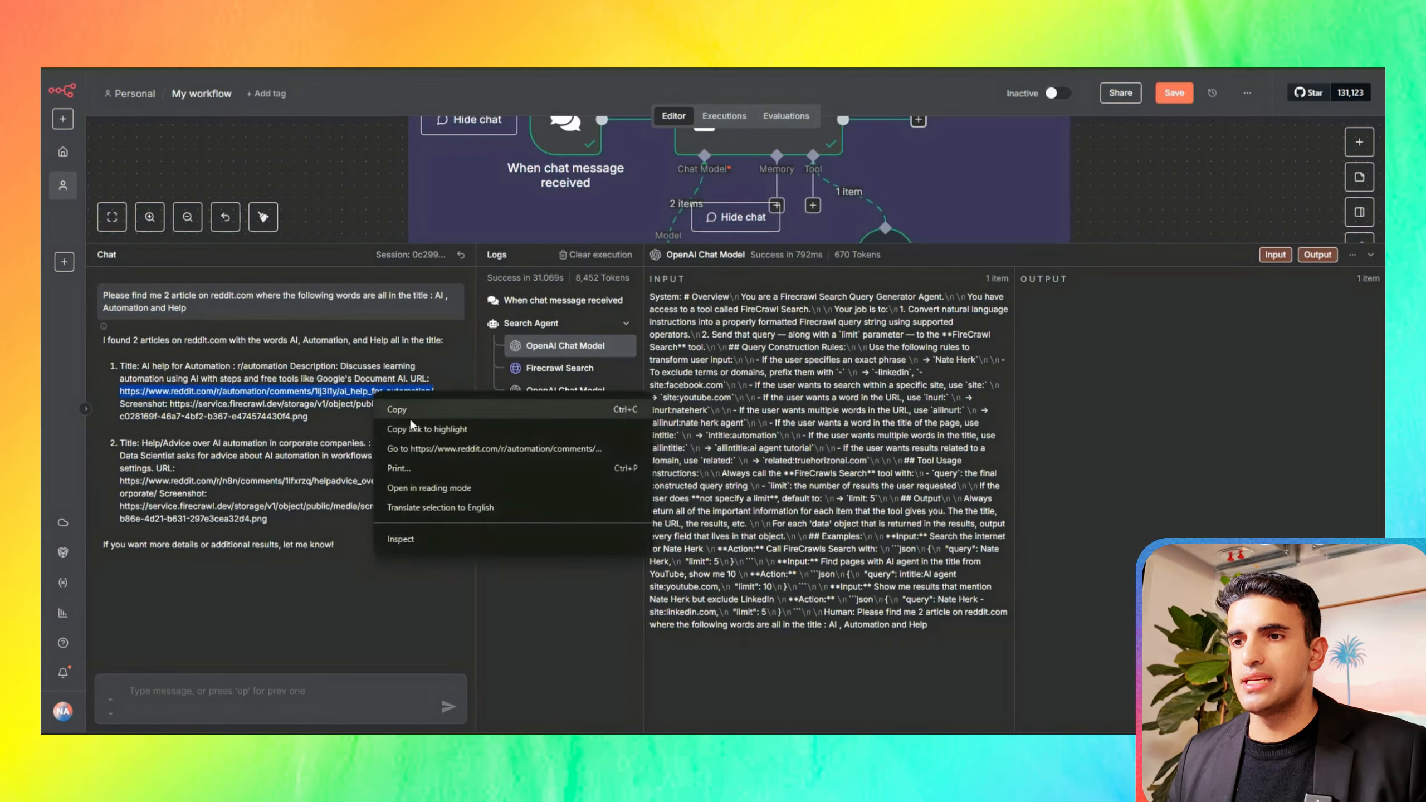
pyautogui.click(424, 446)
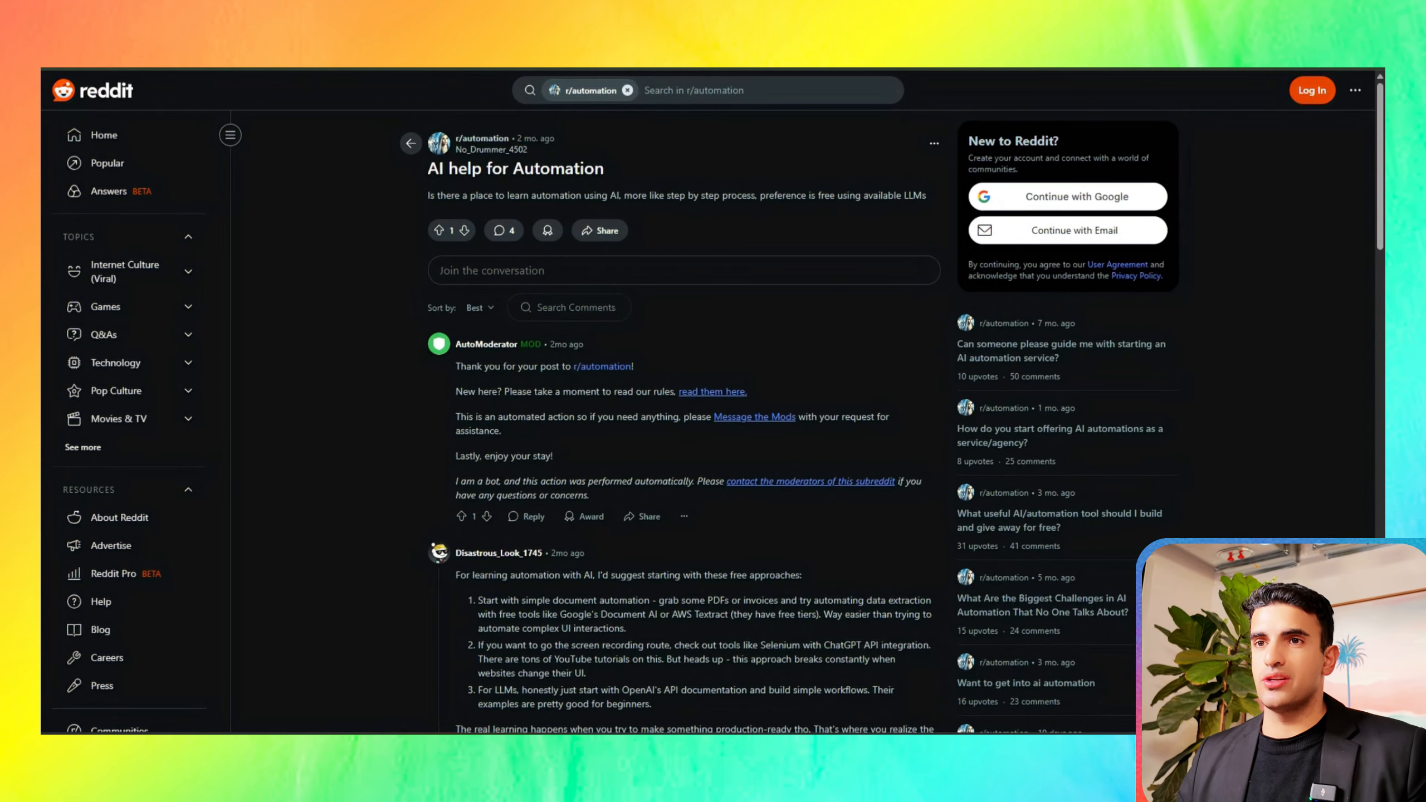
pyautogui.click(225, 22)
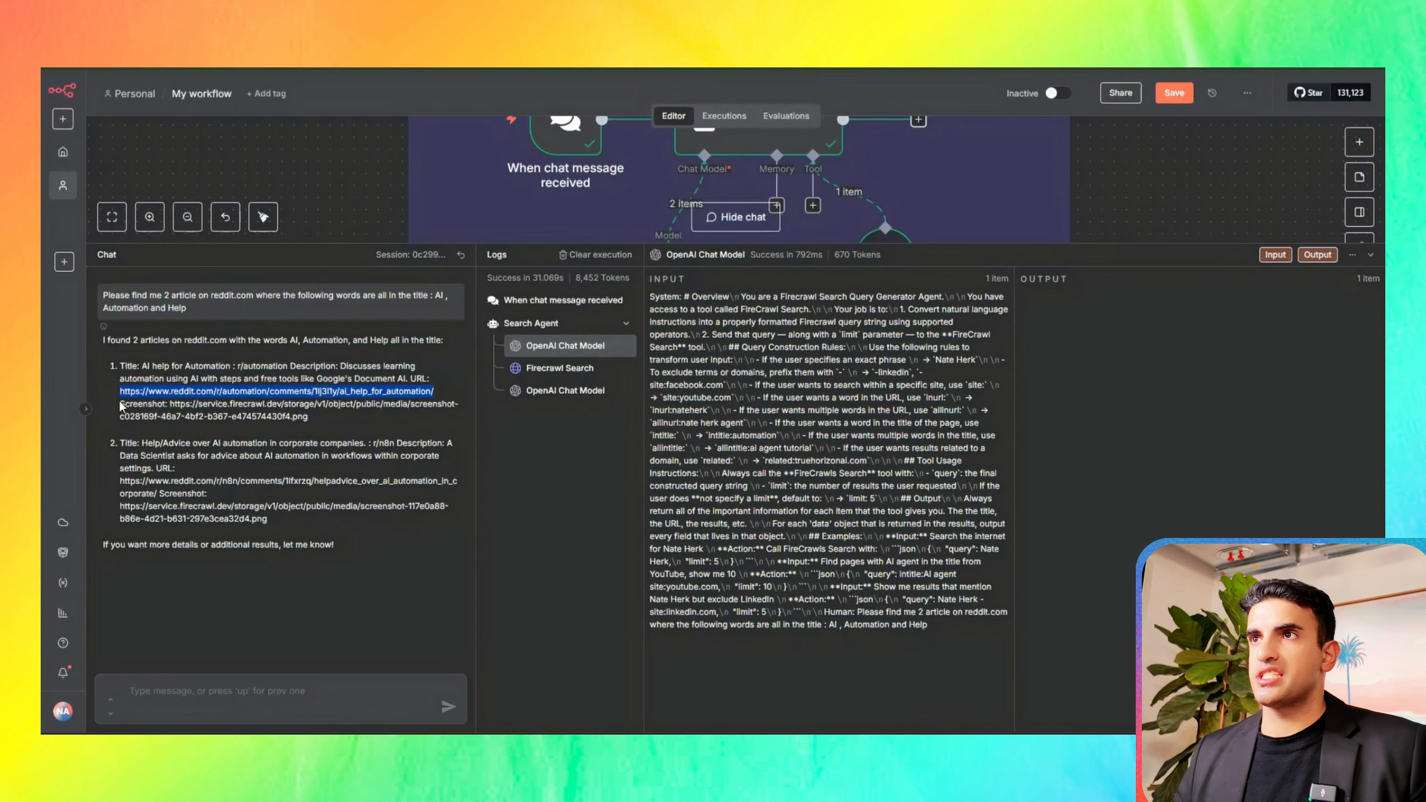
# Step: Open the first article's screenshot link from the chat reply, inspect the captured page enlarged, and return to the workflow
pyautogui.moveTo(170, 404); pyautogui.dragTo(340, 429)
pyautogui.rightClick(275, 414)
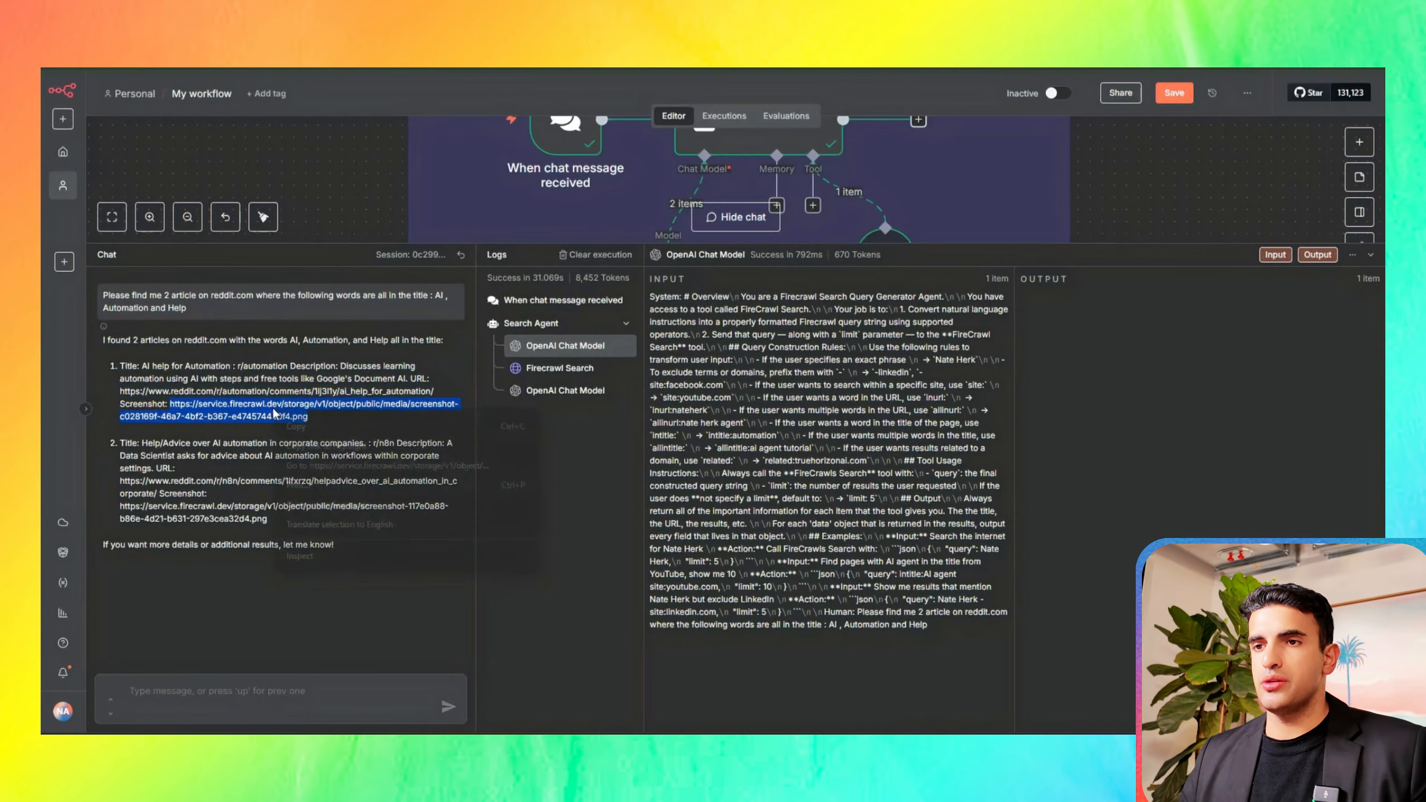
pyautogui.click(349, 465)
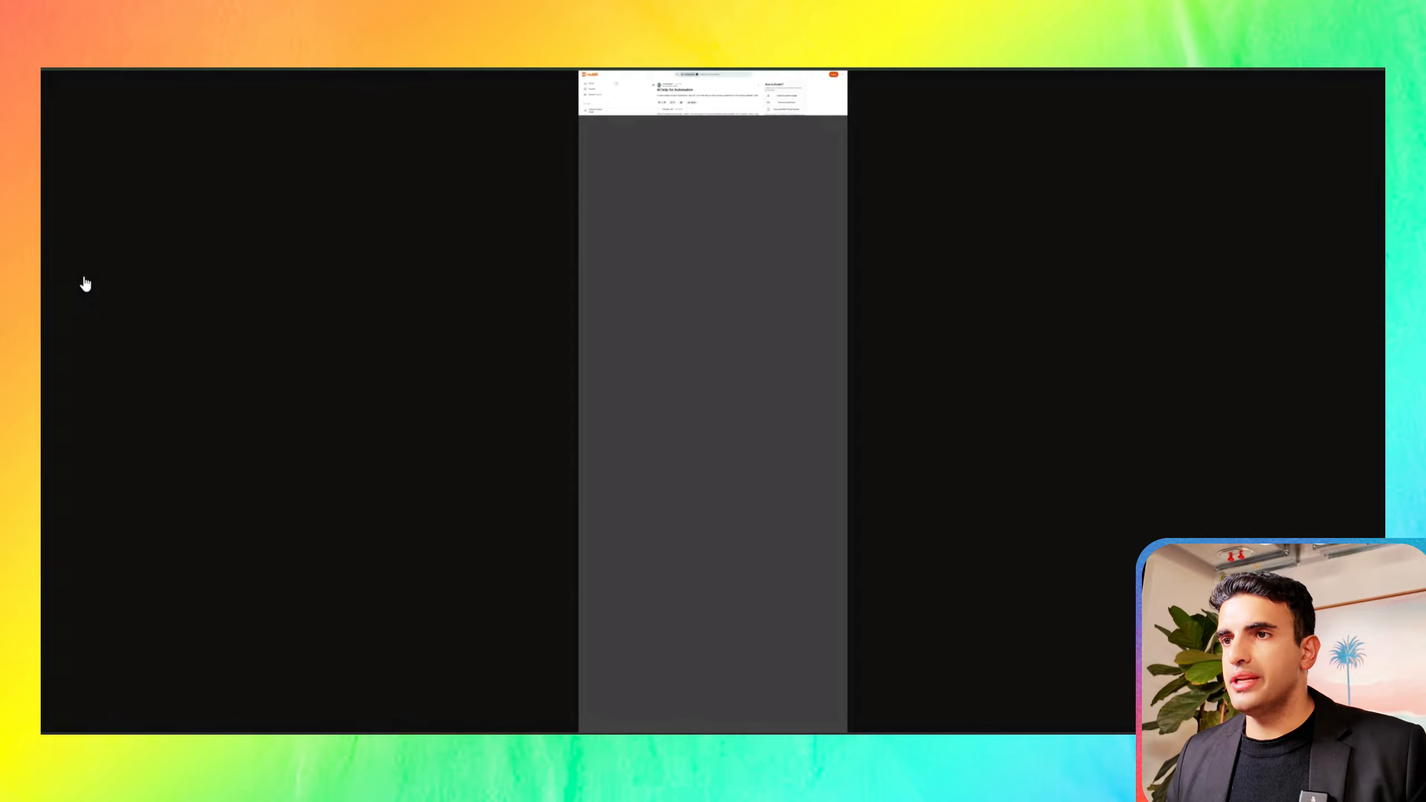
pyautogui.click(735, 131)
pyautogui.click(735, 131)
pyautogui.click(721, 145)
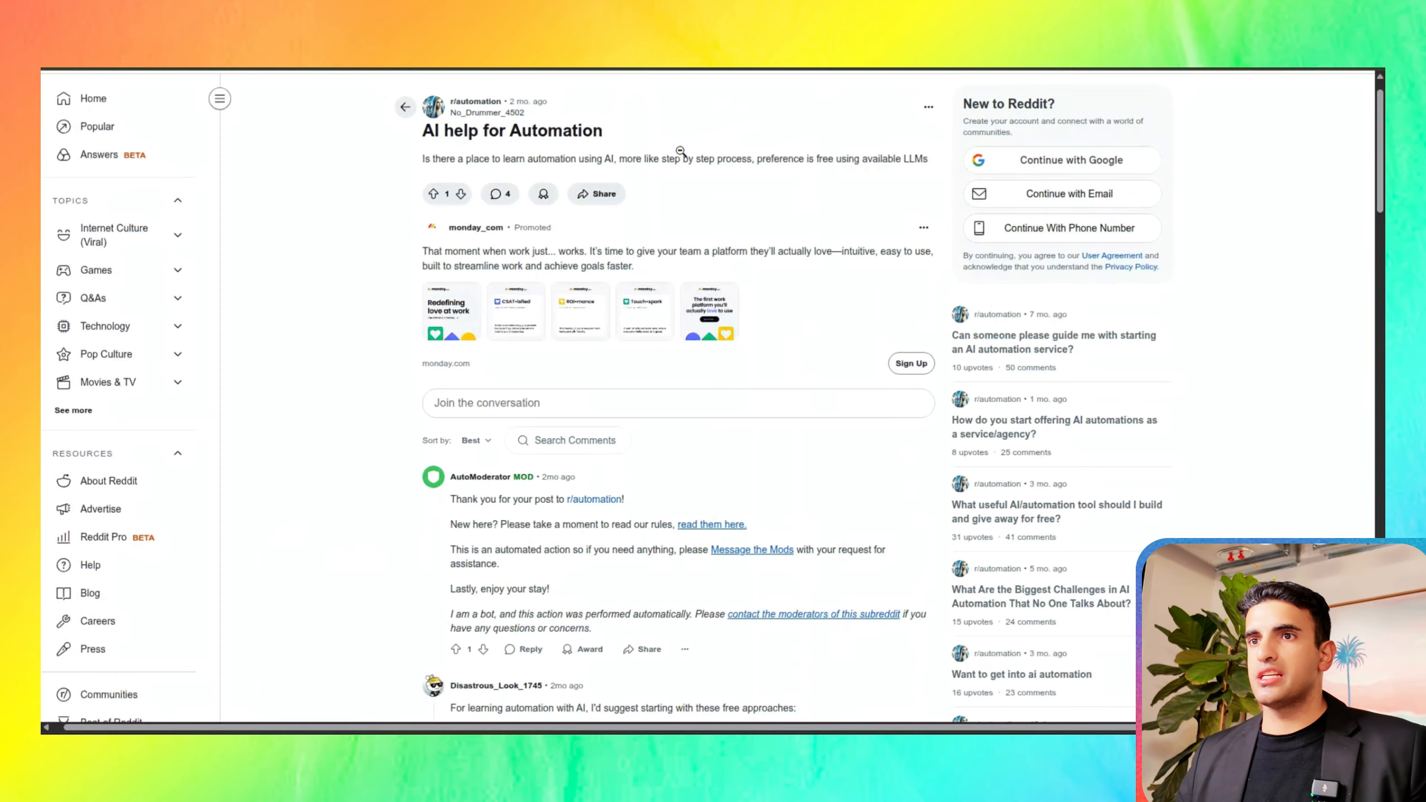
pyautogui.click(743, 227)
pyautogui.click(741, 233)
pyautogui.click(741, 233)
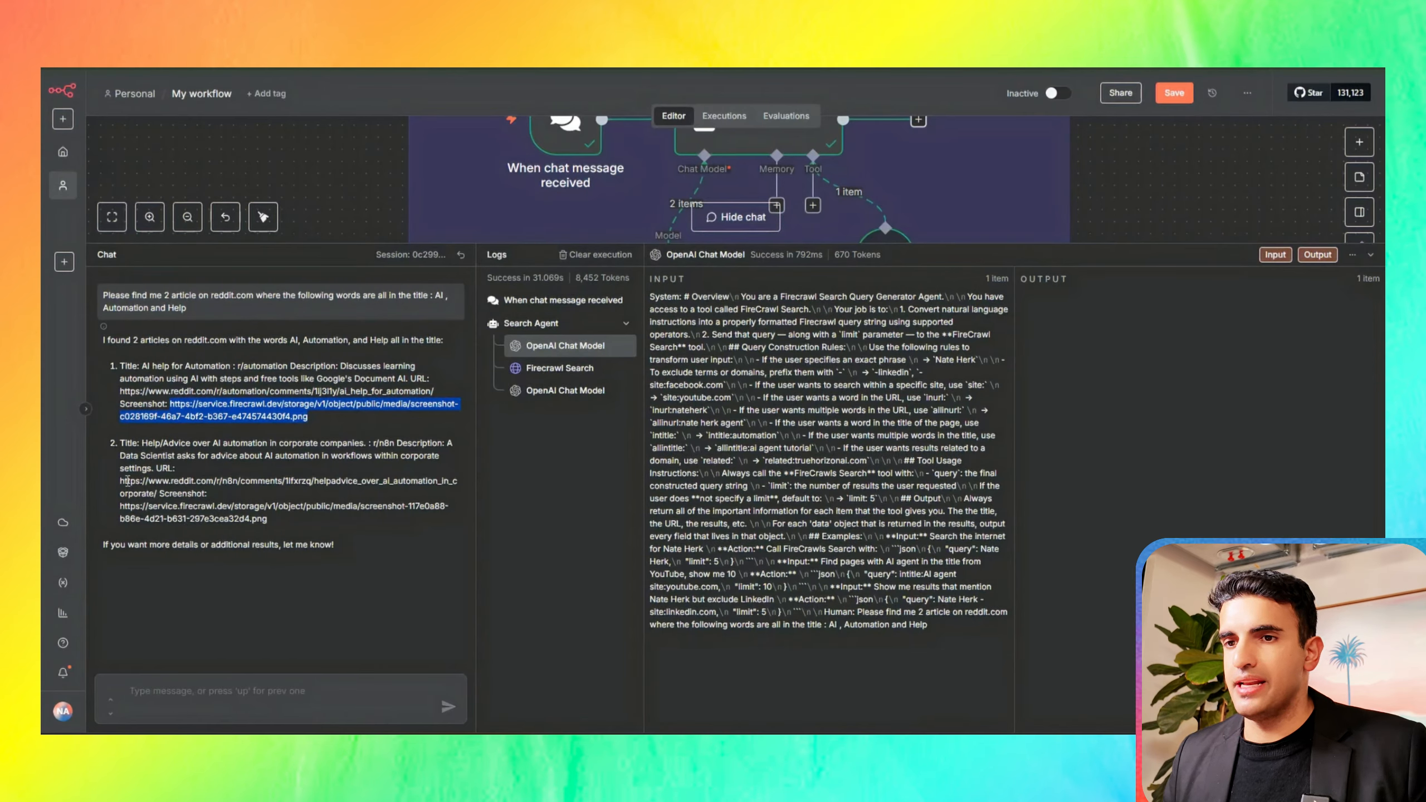
# Step: Highlight the second article's Reddit URL and screenshot link in the chat reply, and shrink the chat area
pyautogui.moveTo(120, 483); pyautogui.dragTo(207, 494)
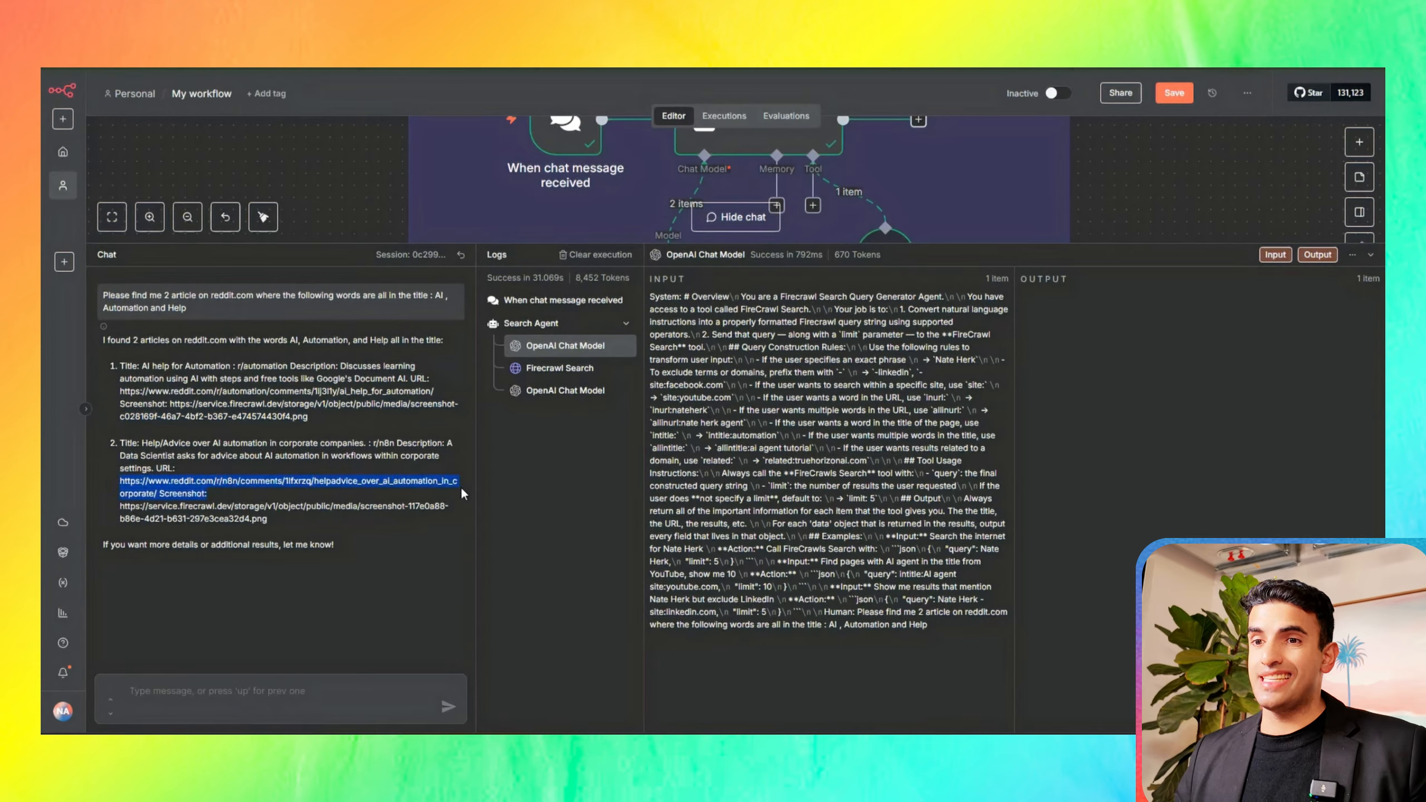
pyautogui.moveTo(118, 509); pyautogui.dragTo(268, 520)
pyautogui.moveTo(854, 244); pyautogui.dragTo(860, 615)
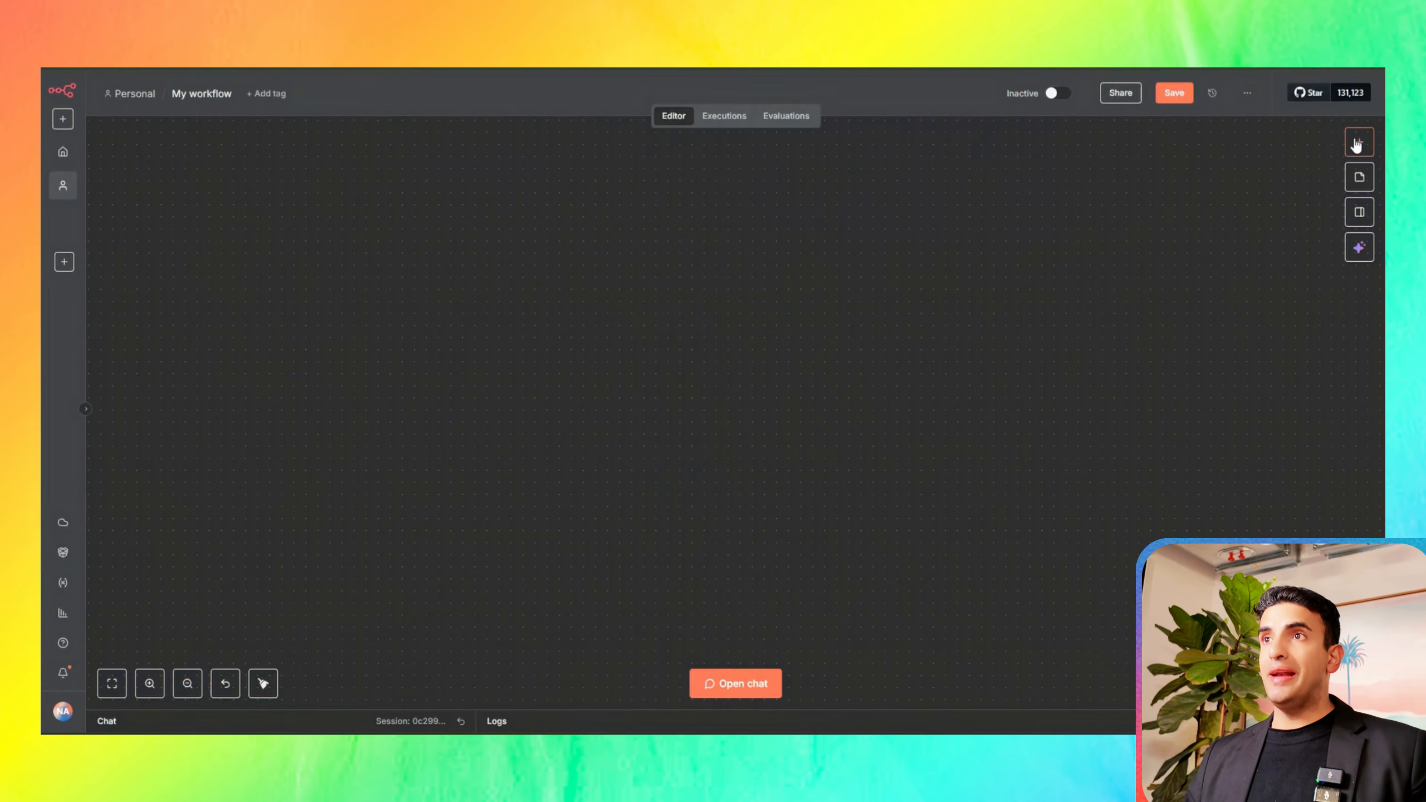
pyautogui.click(1359, 141)
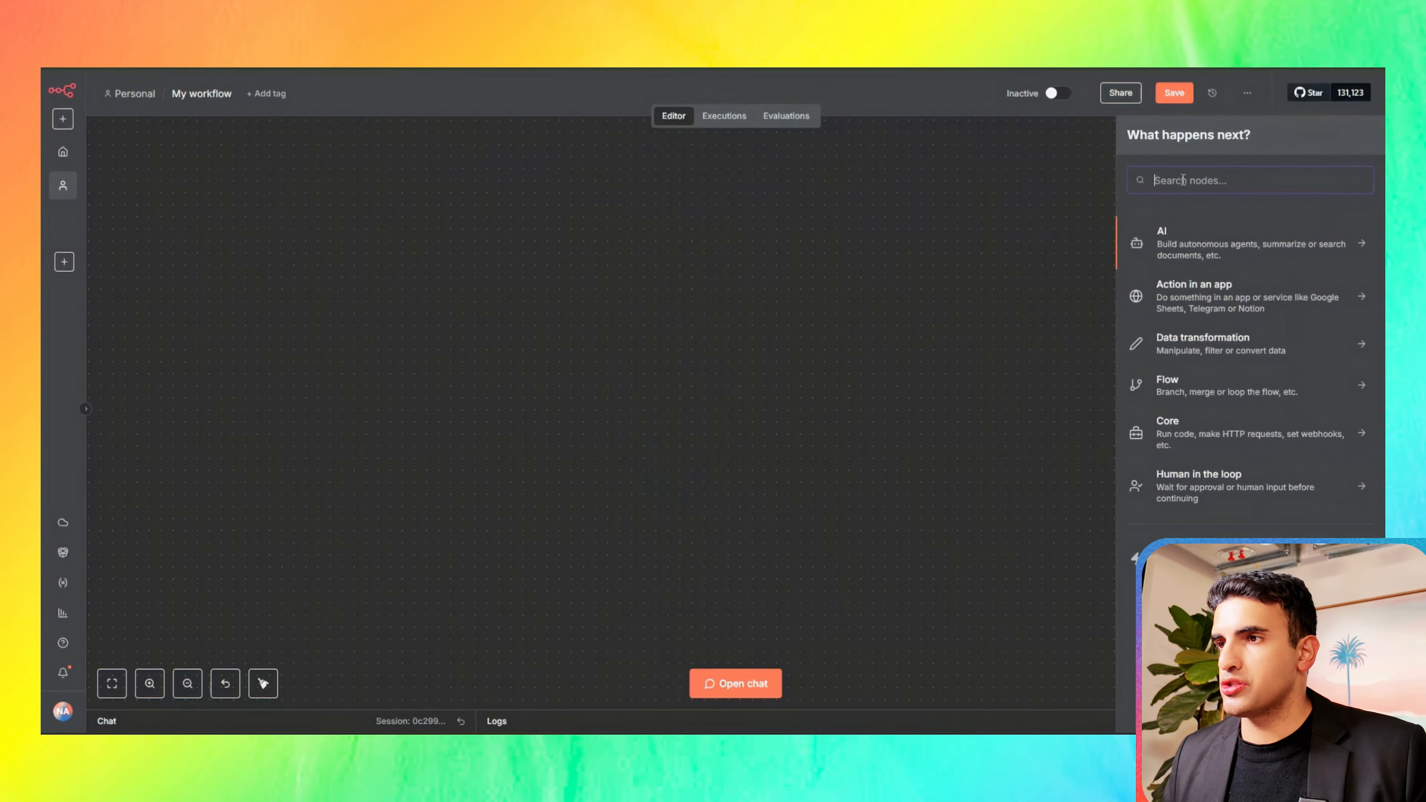
pyautogui.write('chat')
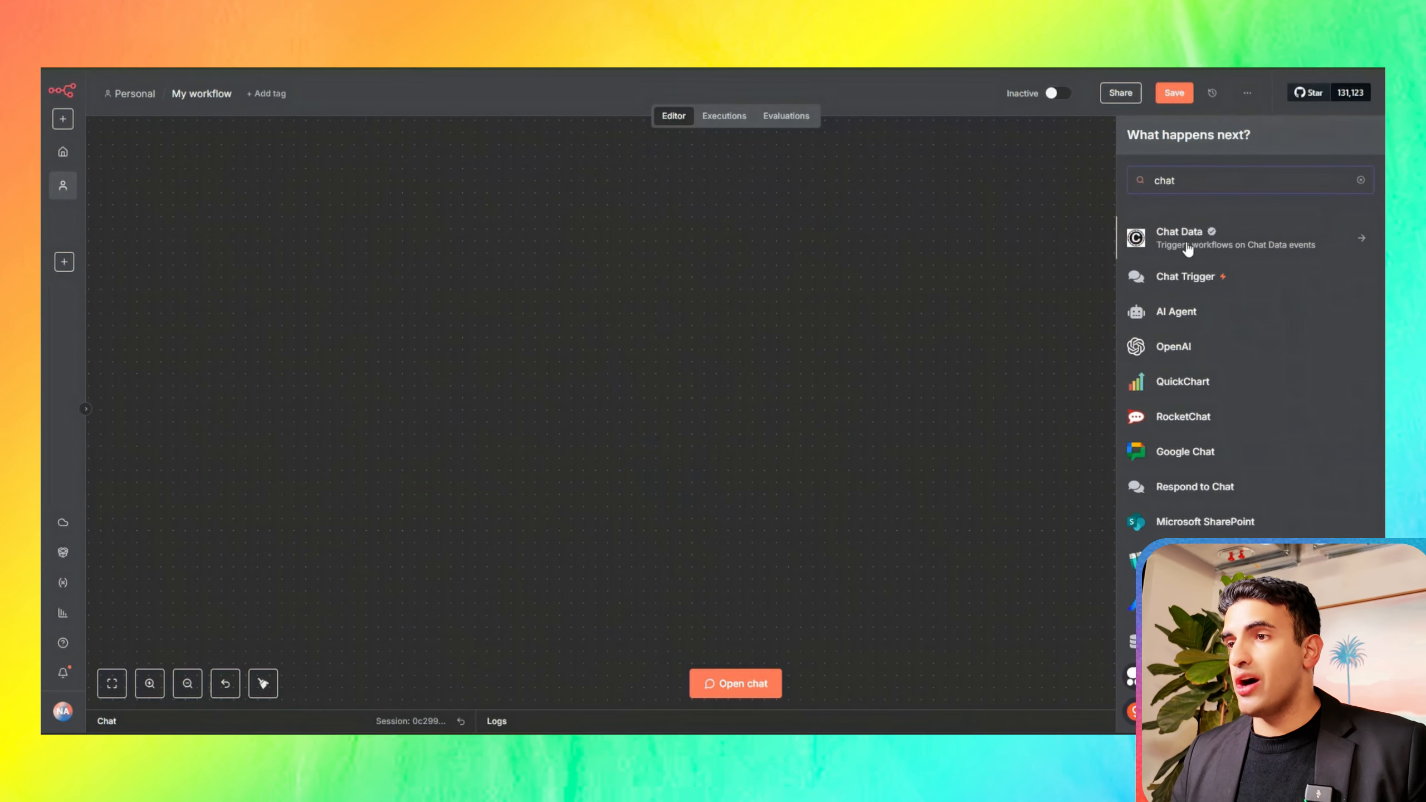
pyautogui.click(976, 338)
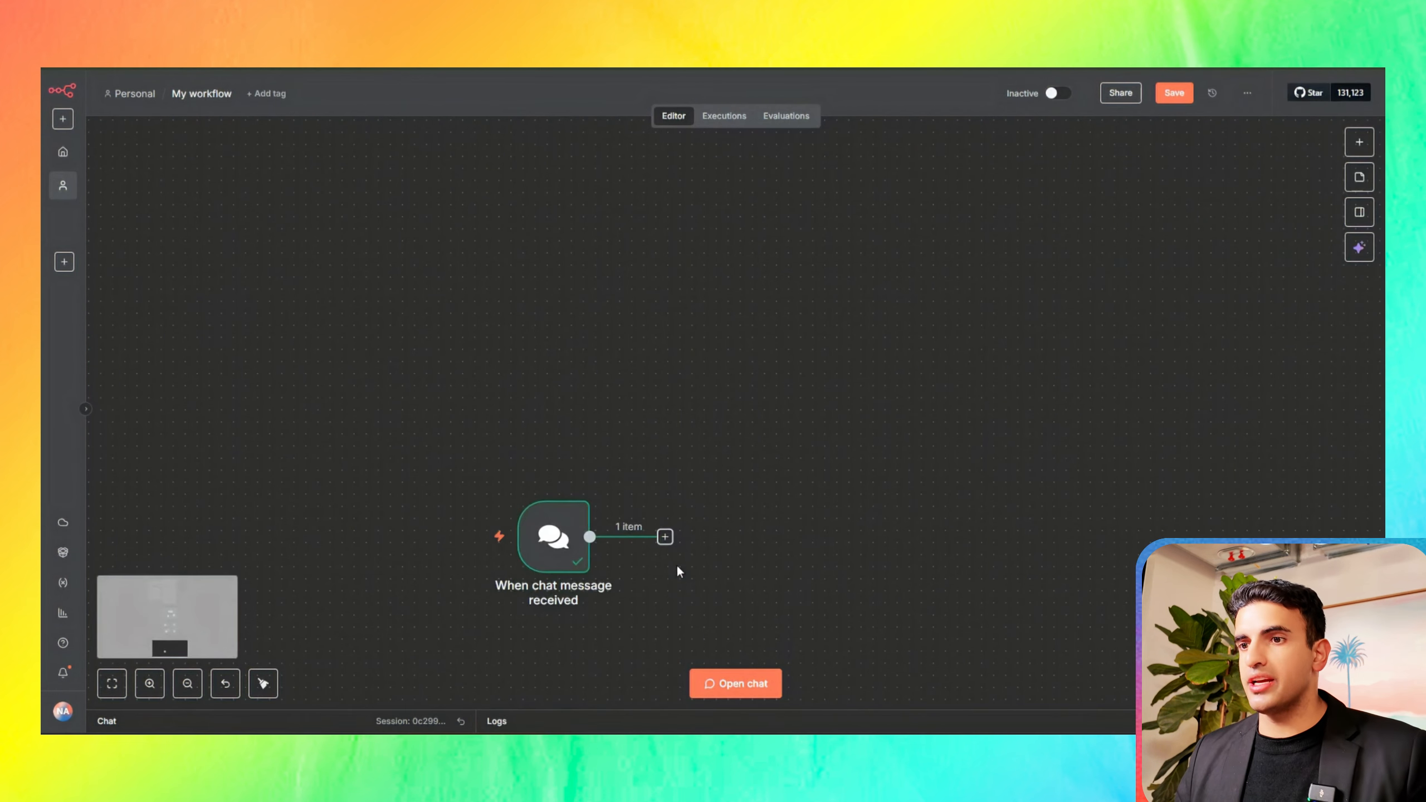
# Step: Add an AI Agent node connected after the "When chat message received" trigger on the canvas
pyautogui.moveTo(564, 525); pyautogui.dragTo(565, 393)
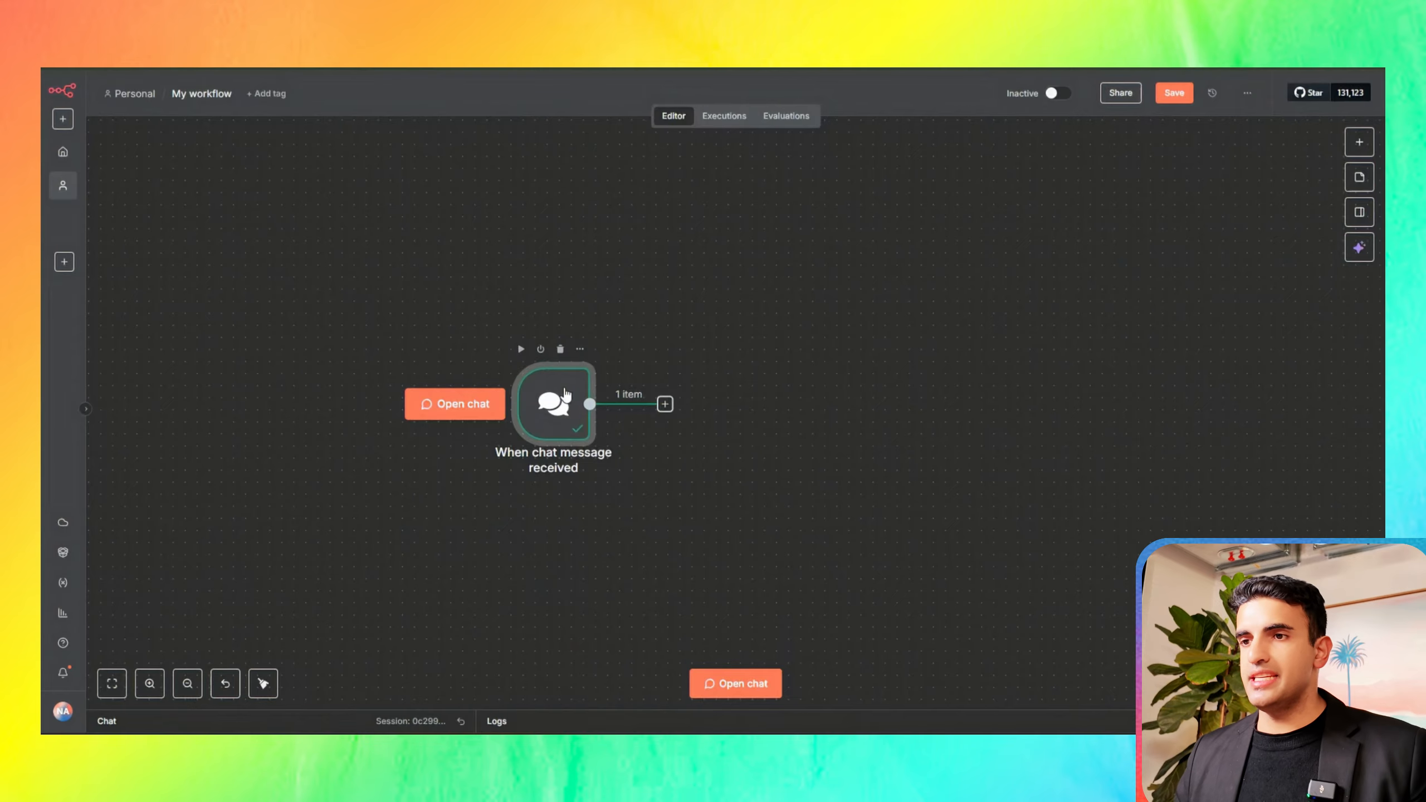
pyautogui.click(664, 405)
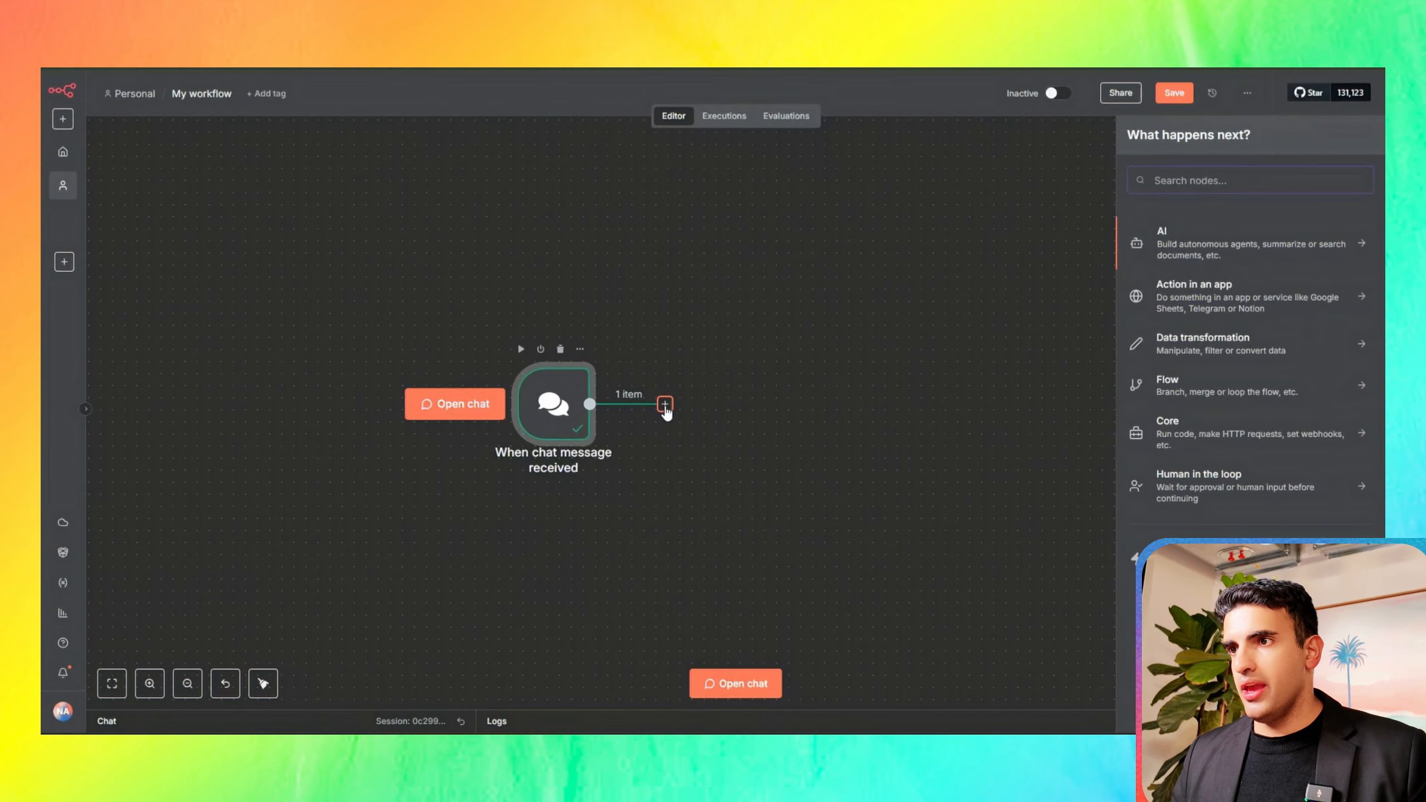
pyautogui.click(1194, 243)
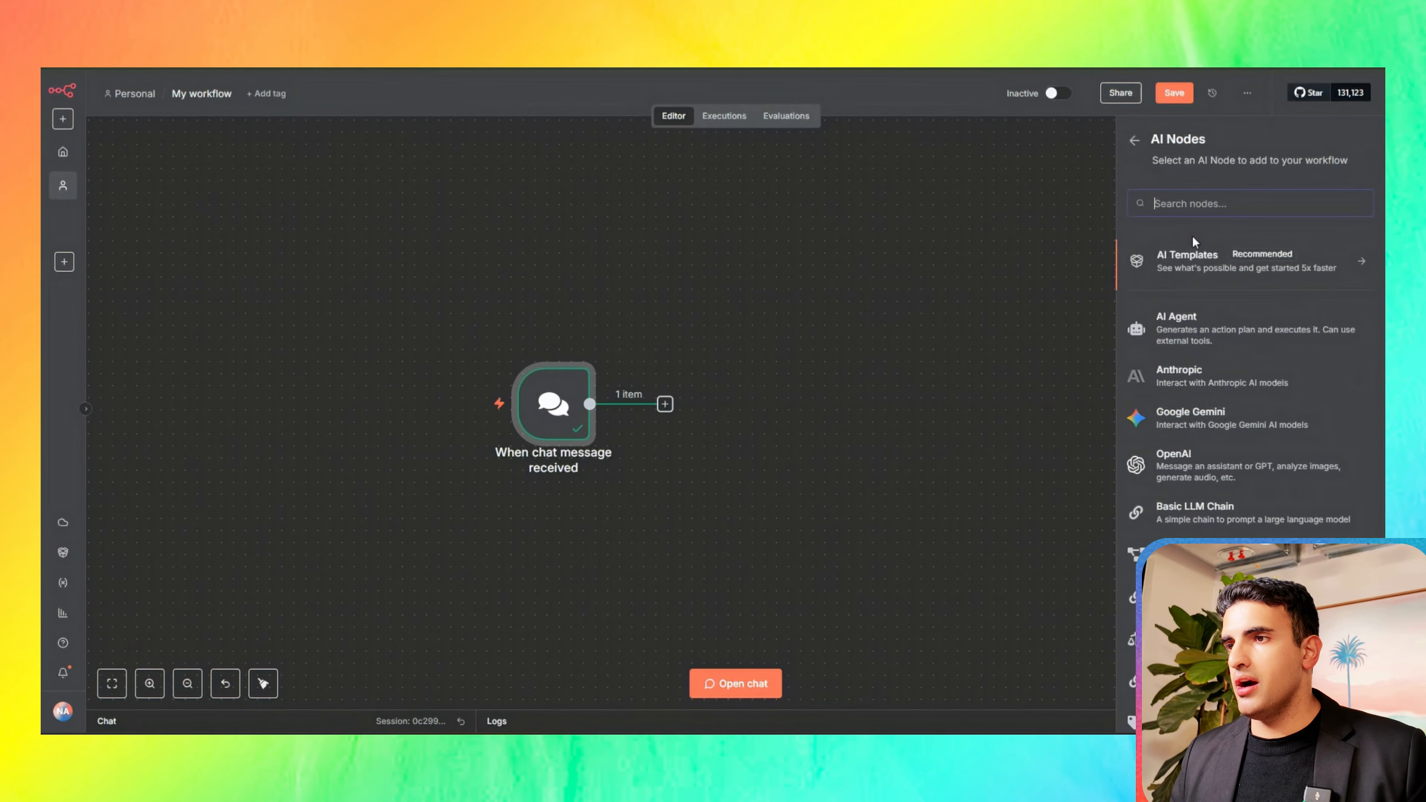
pyautogui.click(1174, 316)
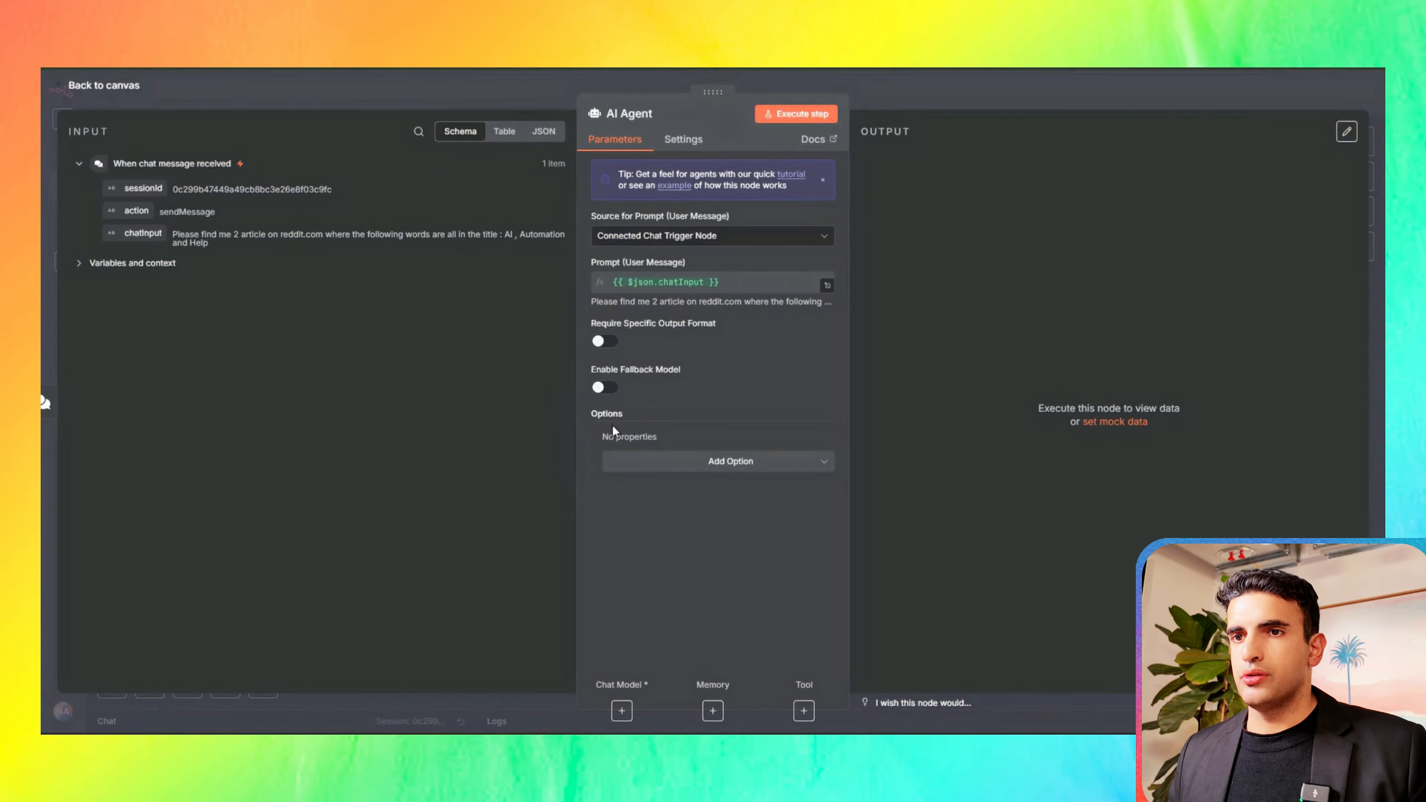
# Step: Add a System Message option to the AI Agent as an expression and replace its default text with the copied Firecrawl Search Query Generator Agent prompt
pyautogui.click(708, 472)
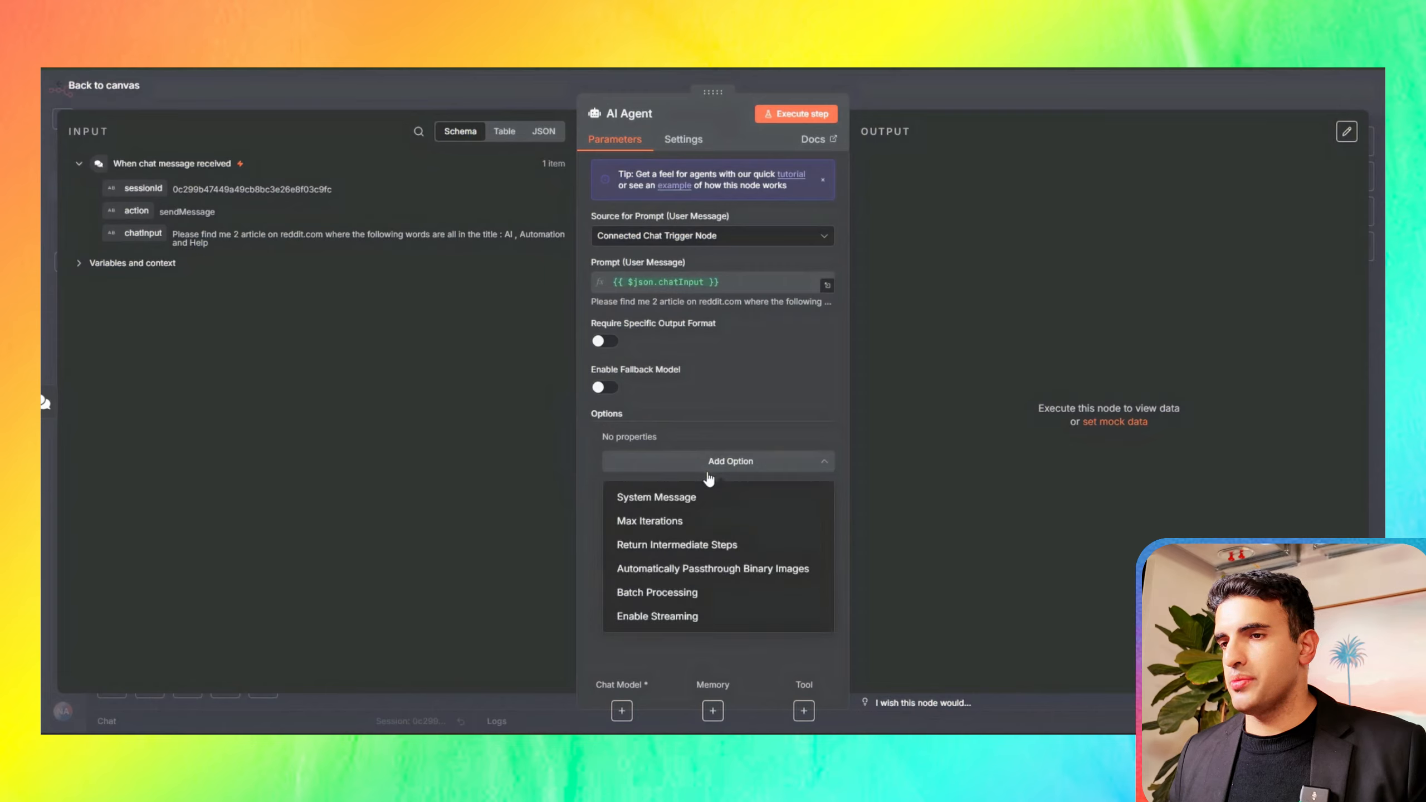
pyautogui.click(675, 497)
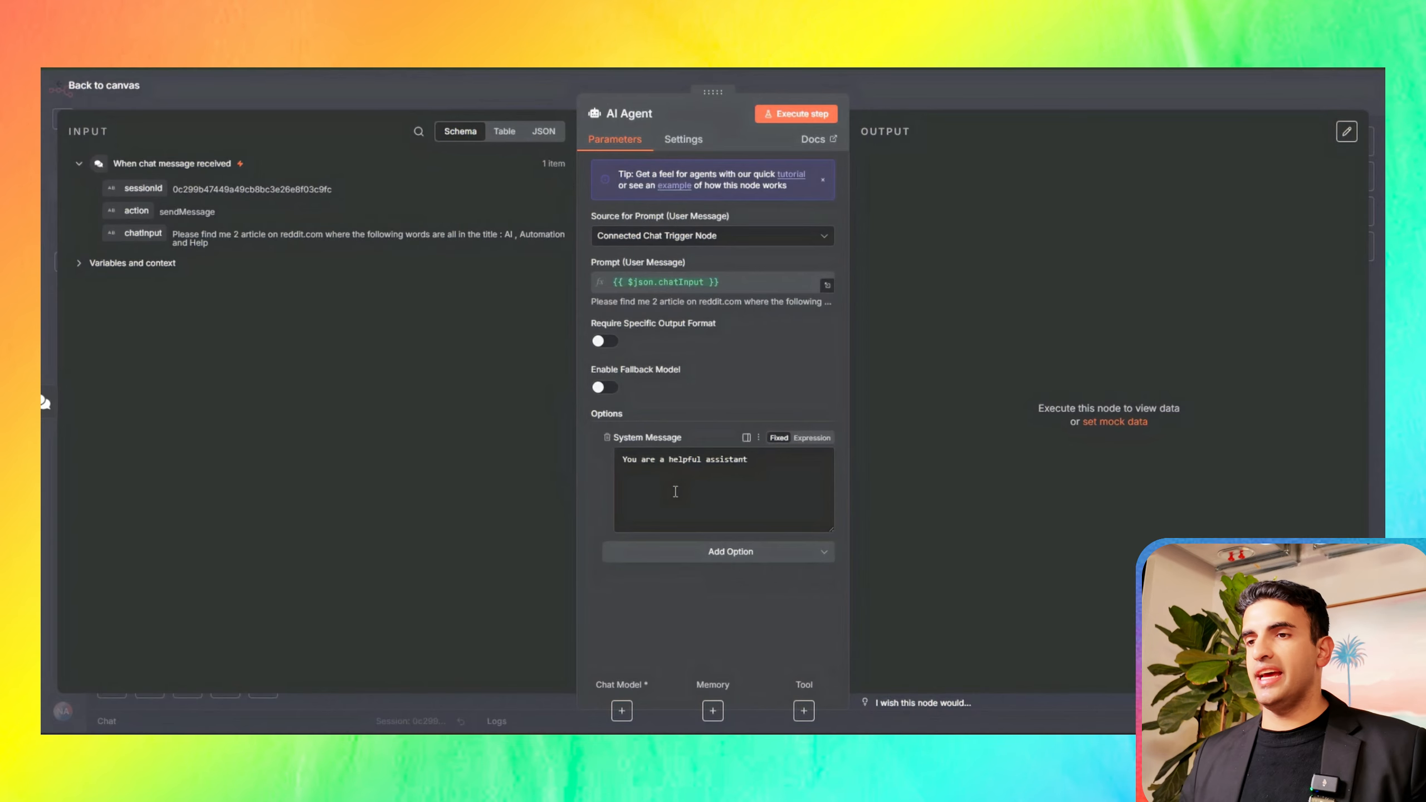
pyautogui.click(807, 444)
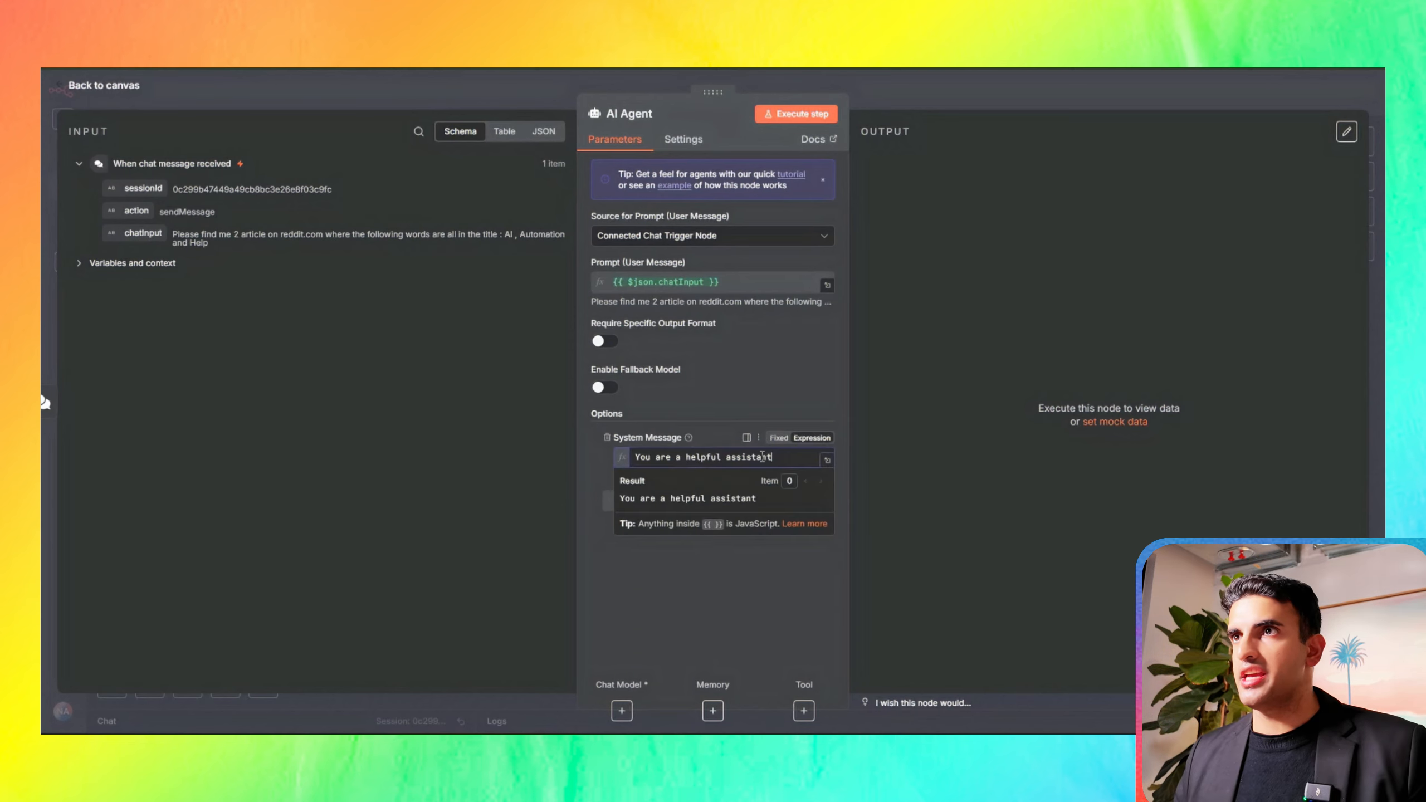
pyautogui.click(829, 459)
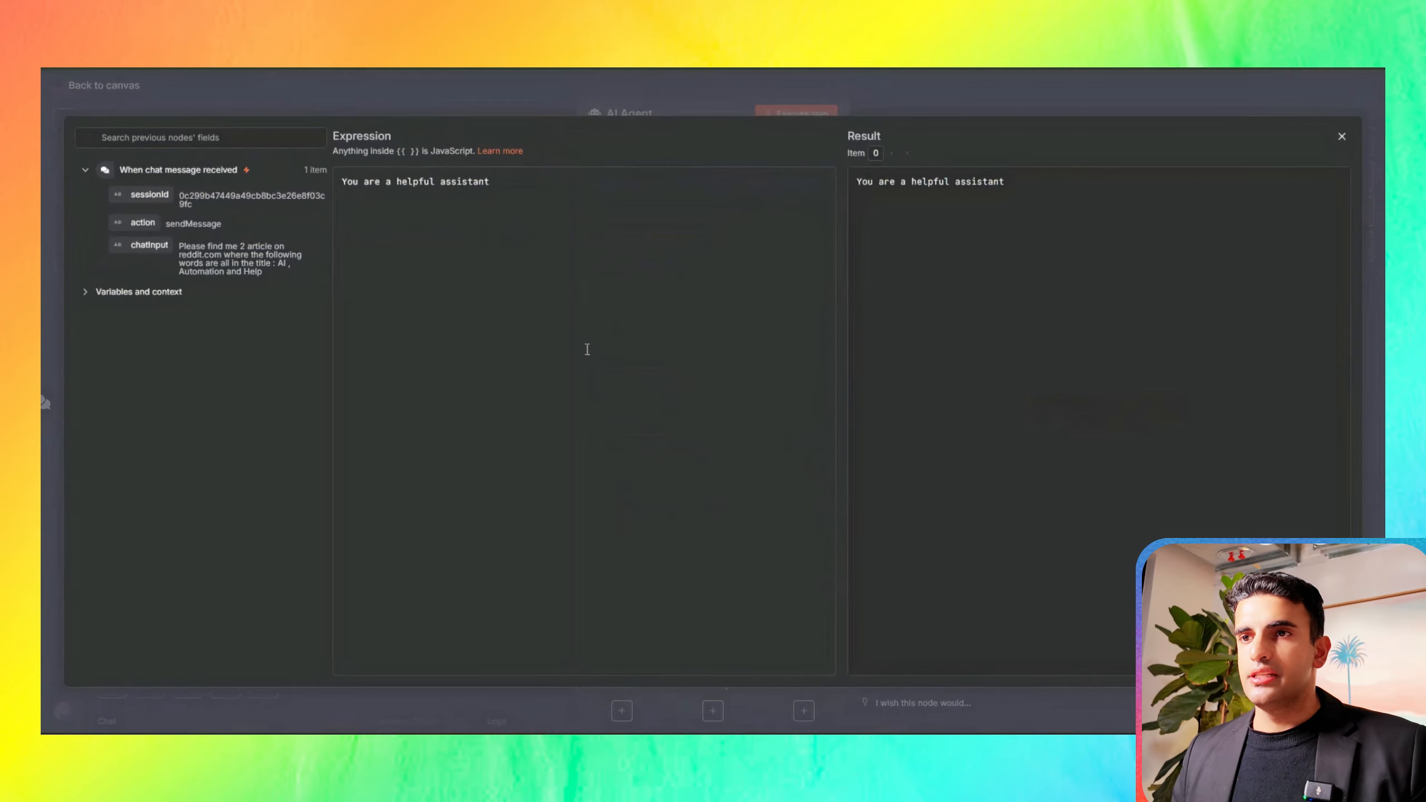
pyautogui.moveTo(339, 182); pyautogui.dragTo(440, 183)
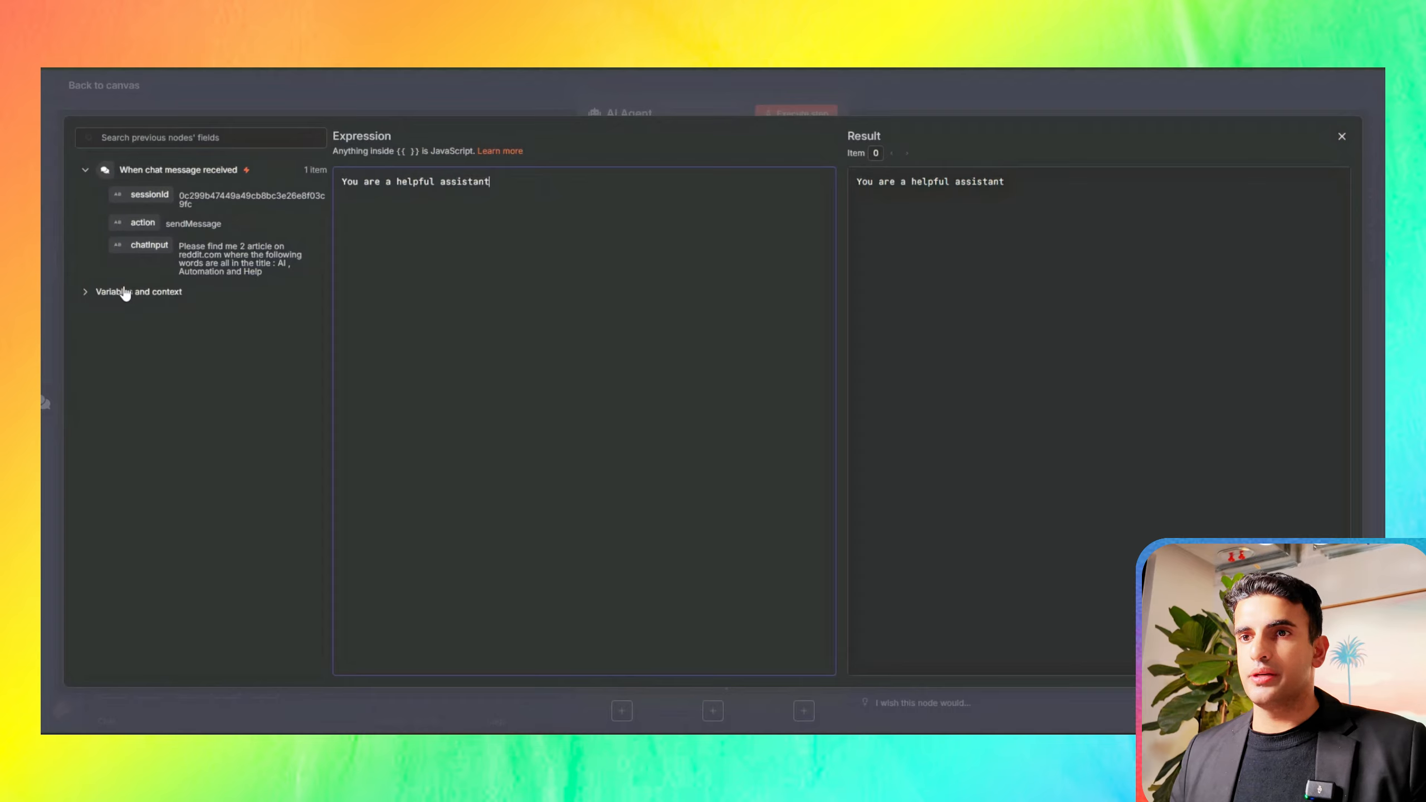
pyautogui.hotkey('ctrl', 'a')
pyautogui.hotkey('ctrl', 'v')
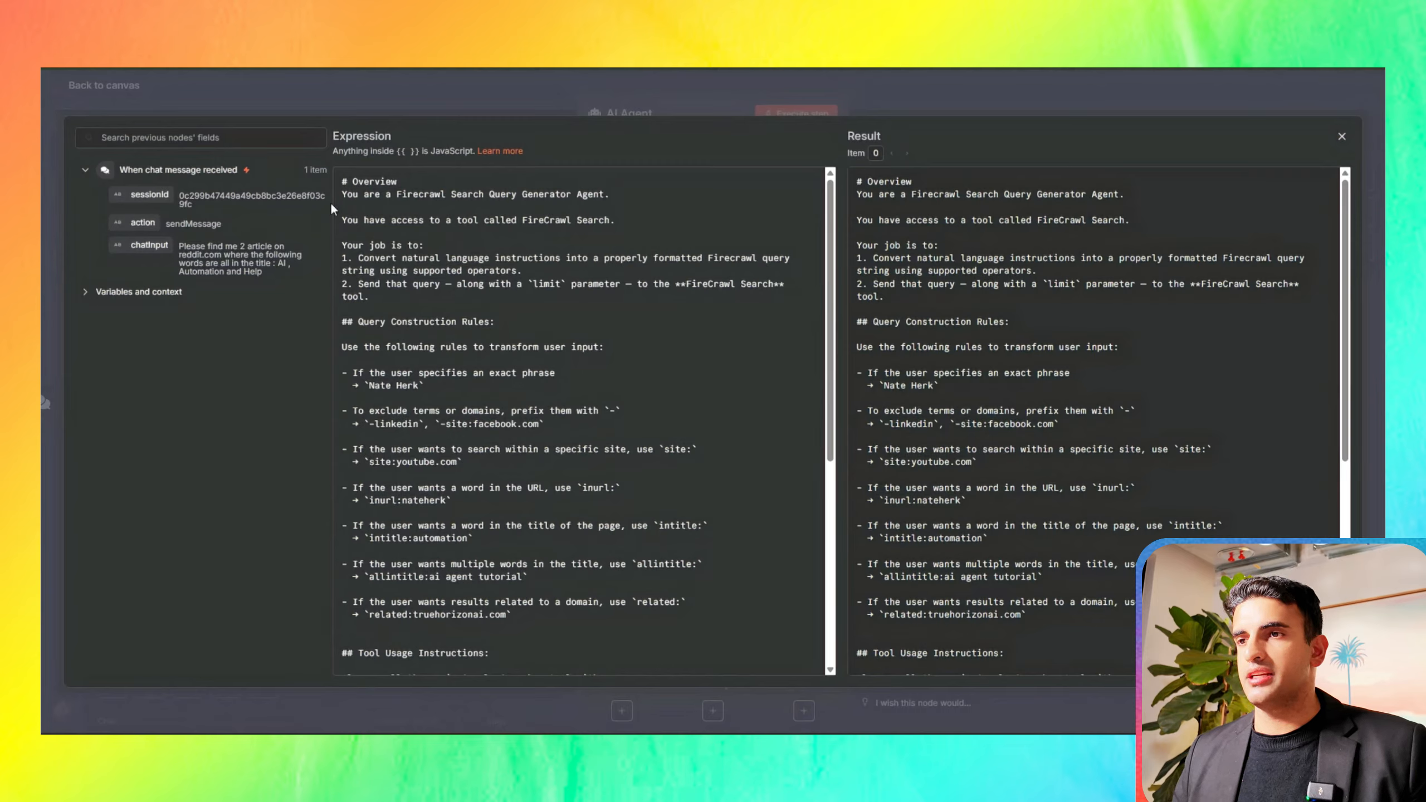
# Step: Review the system message and remove the exact-phrase rule from its Query Construction Rules
pyautogui.moveTo(336, 198); pyautogui.dragTo(410, 204)
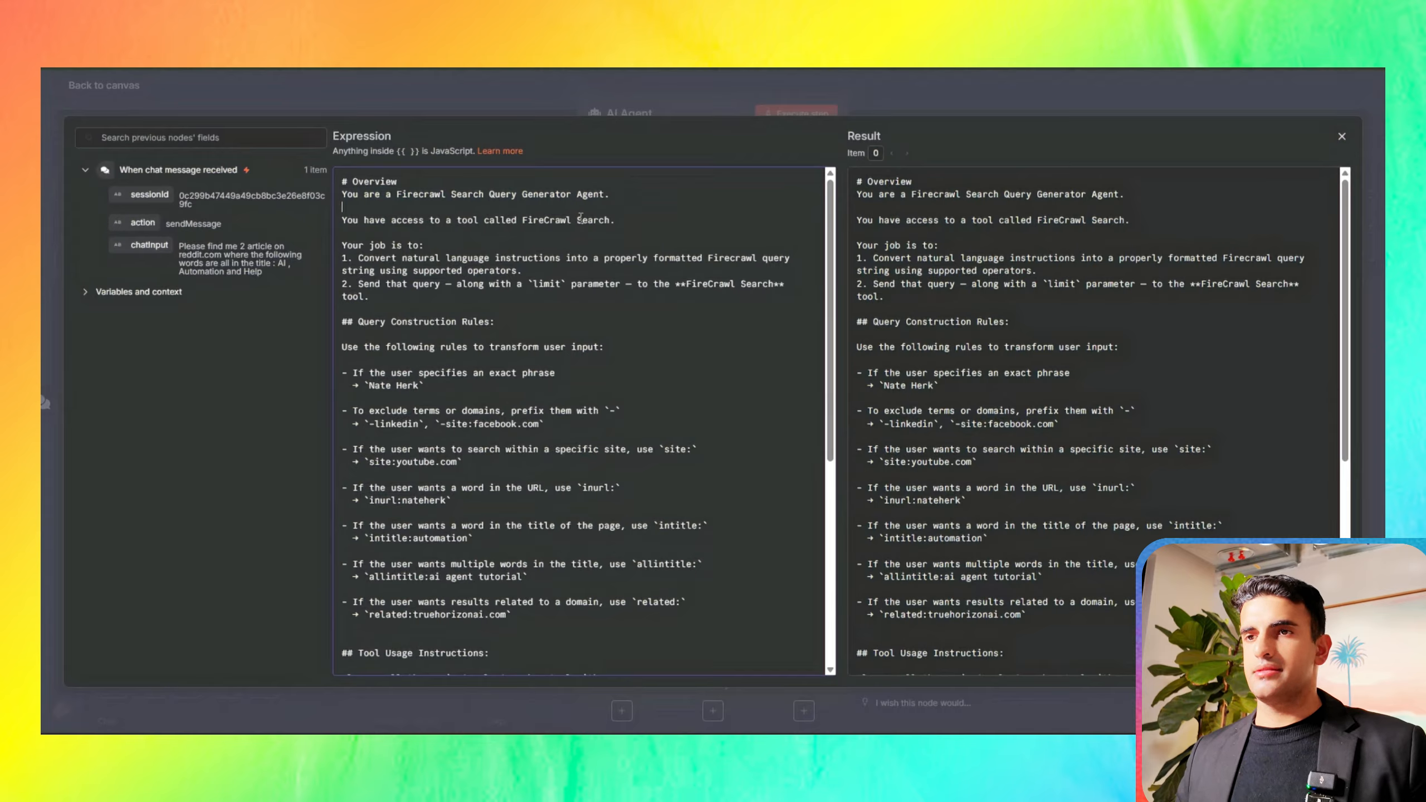
pyautogui.moveTo(341, 245); pyautogui.dragTo(383, 297)
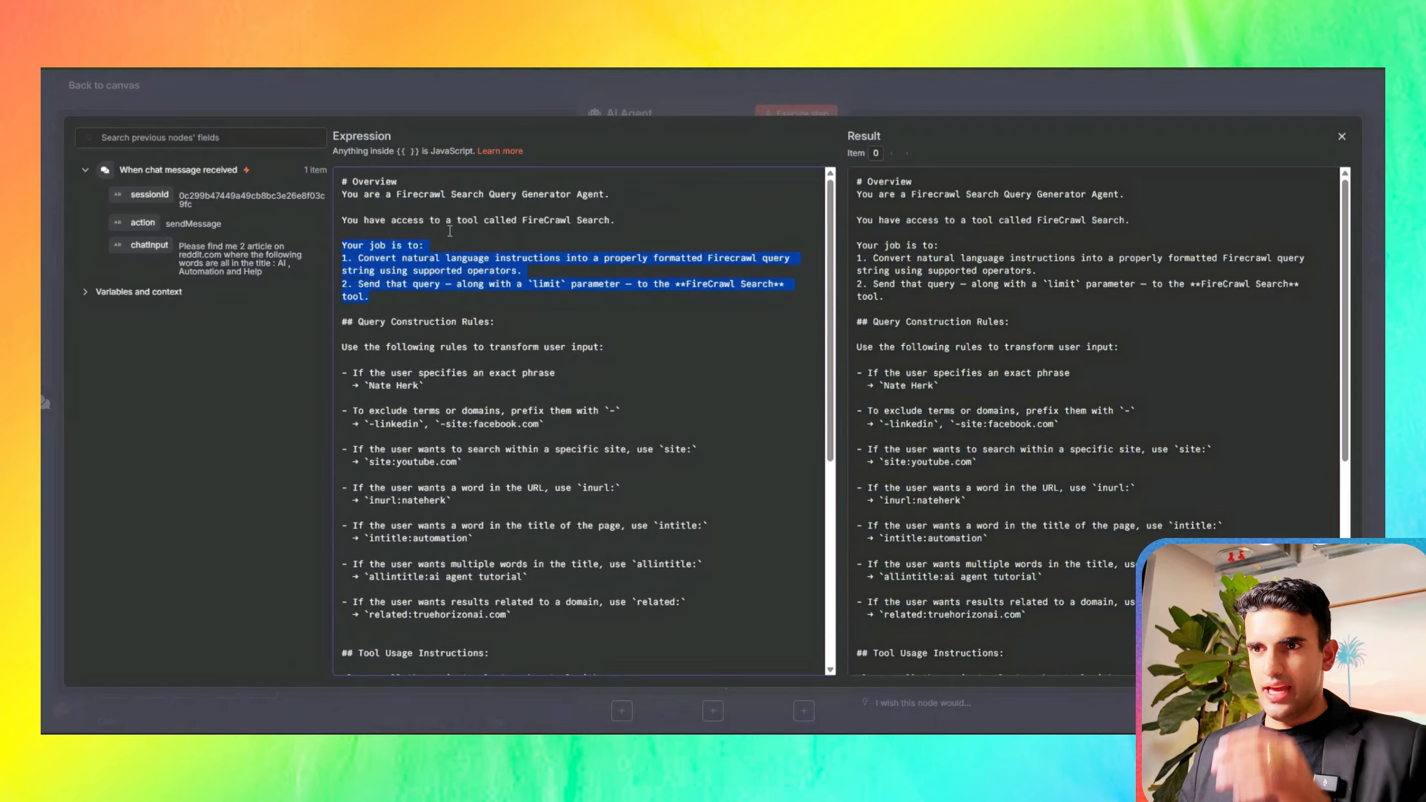
pyautogui.click(479, 251)
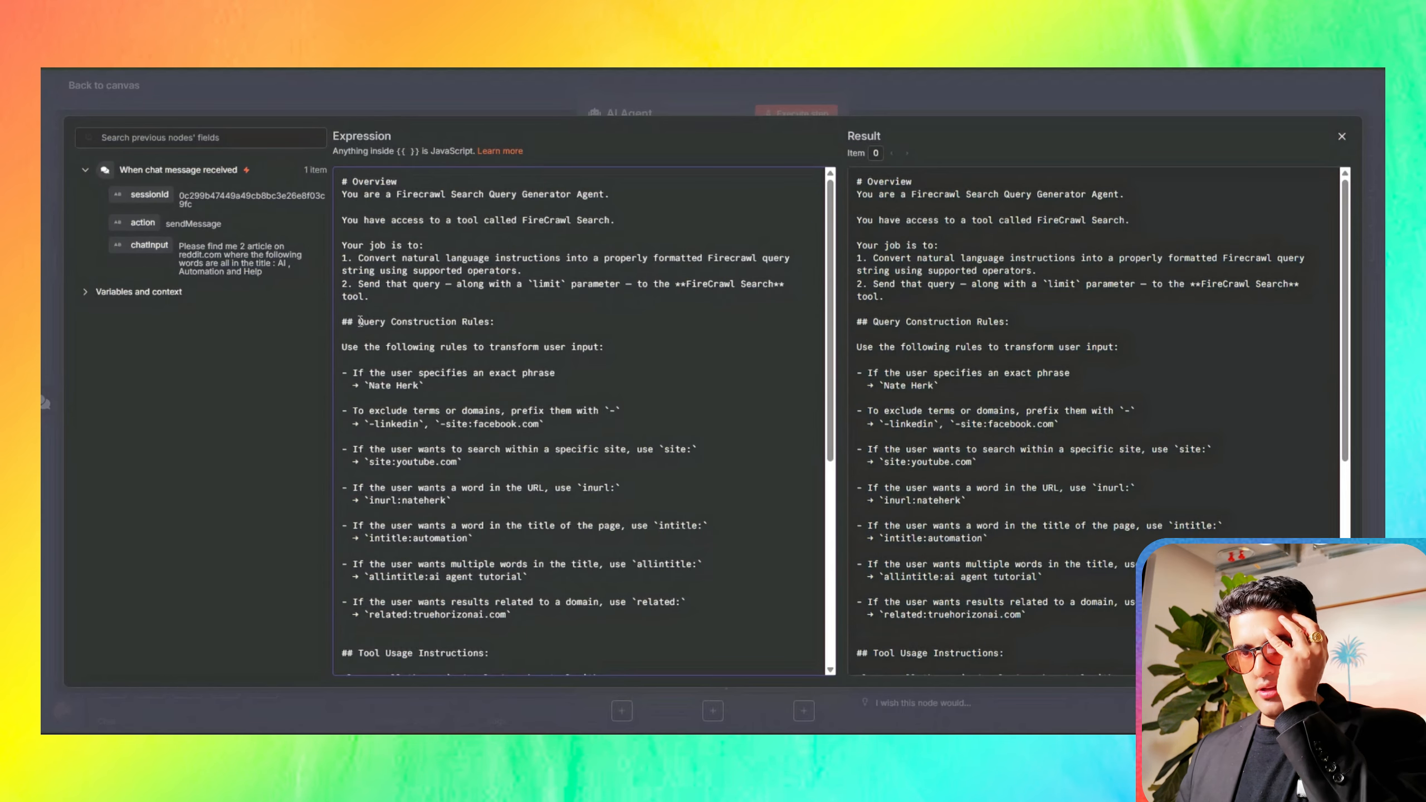
pyautogui.moveTo(458, 340); pyautogui.dragTo(487, 325)
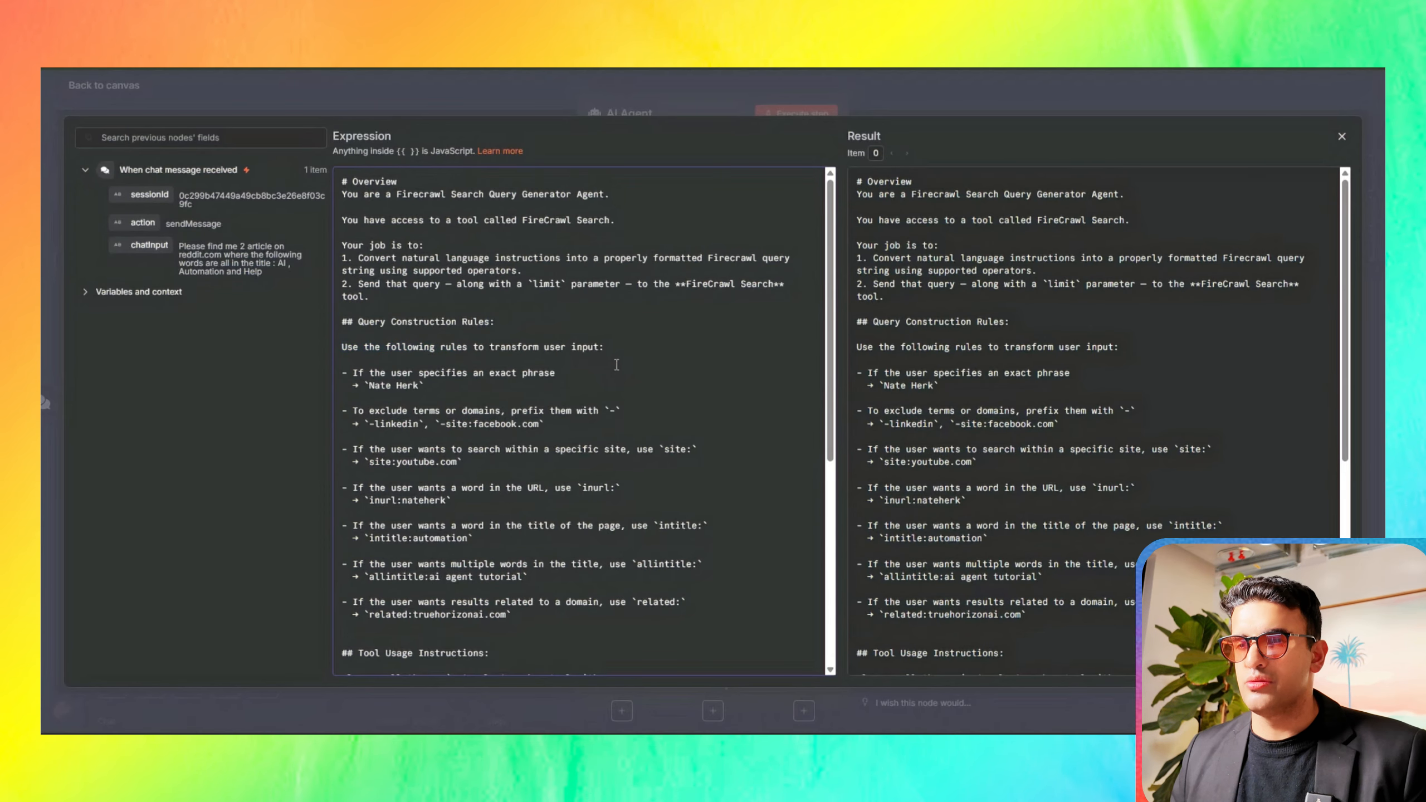
pyautogui.scroll(-5, 616, 364)
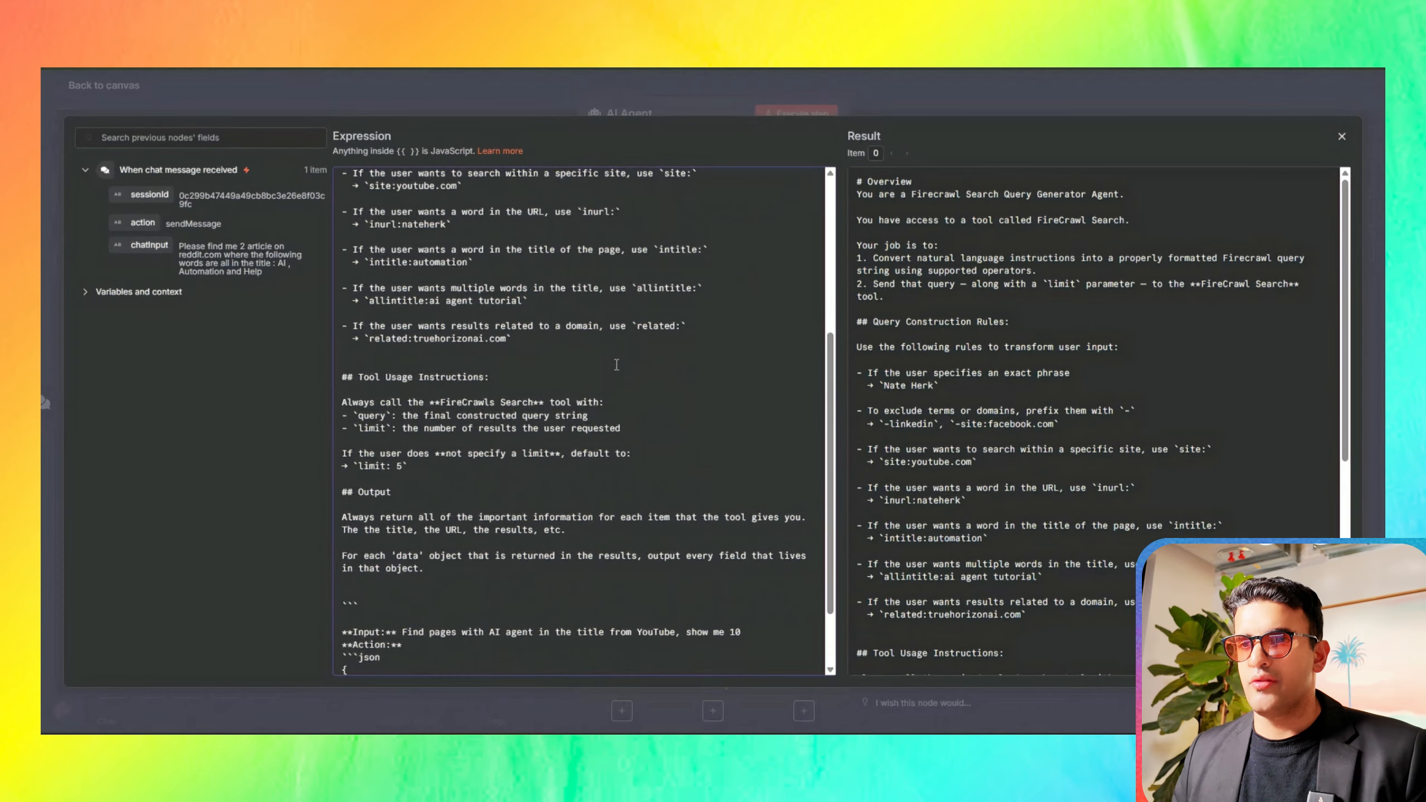
pyautogui.scroll(5, 474, 349)
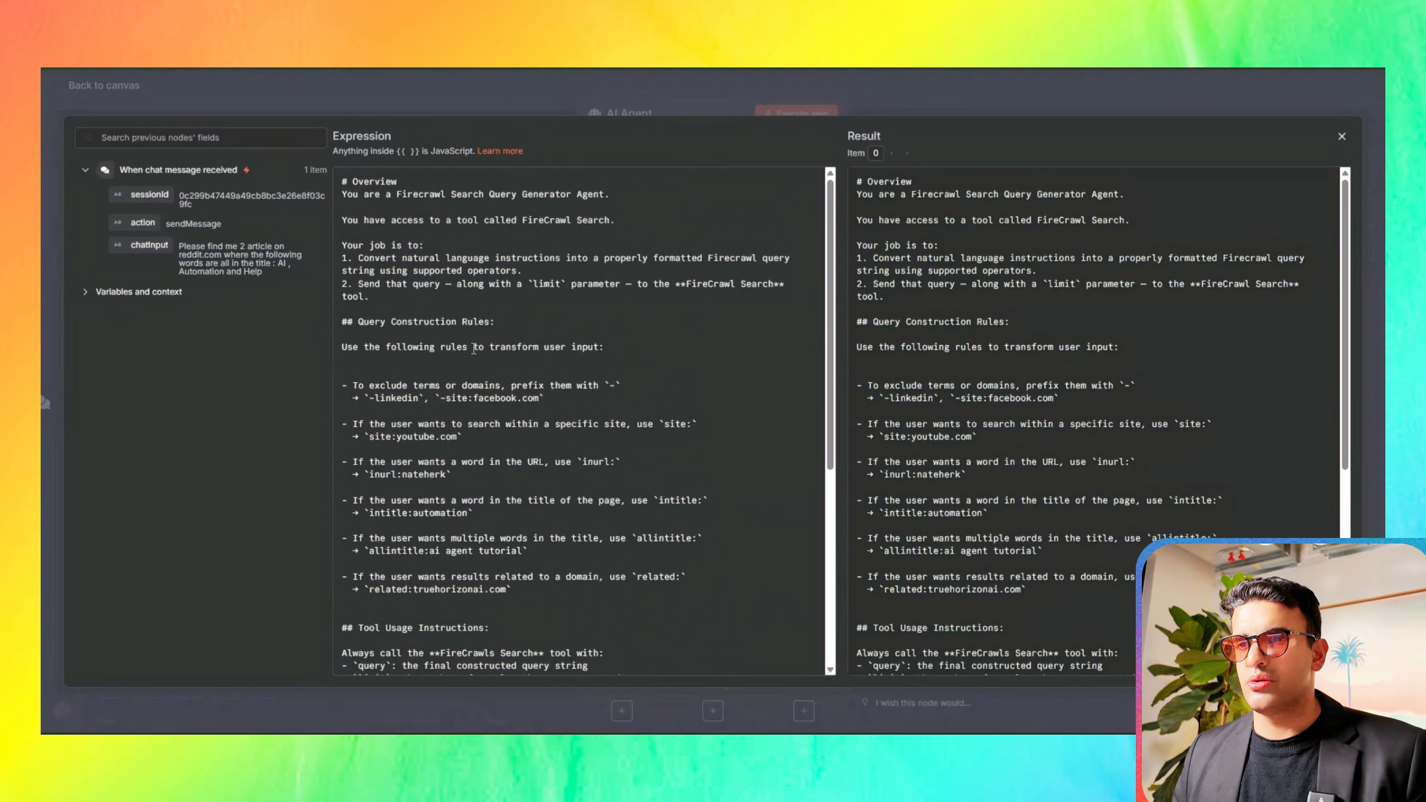
pyautogui.scroll(-1, 474, 349)
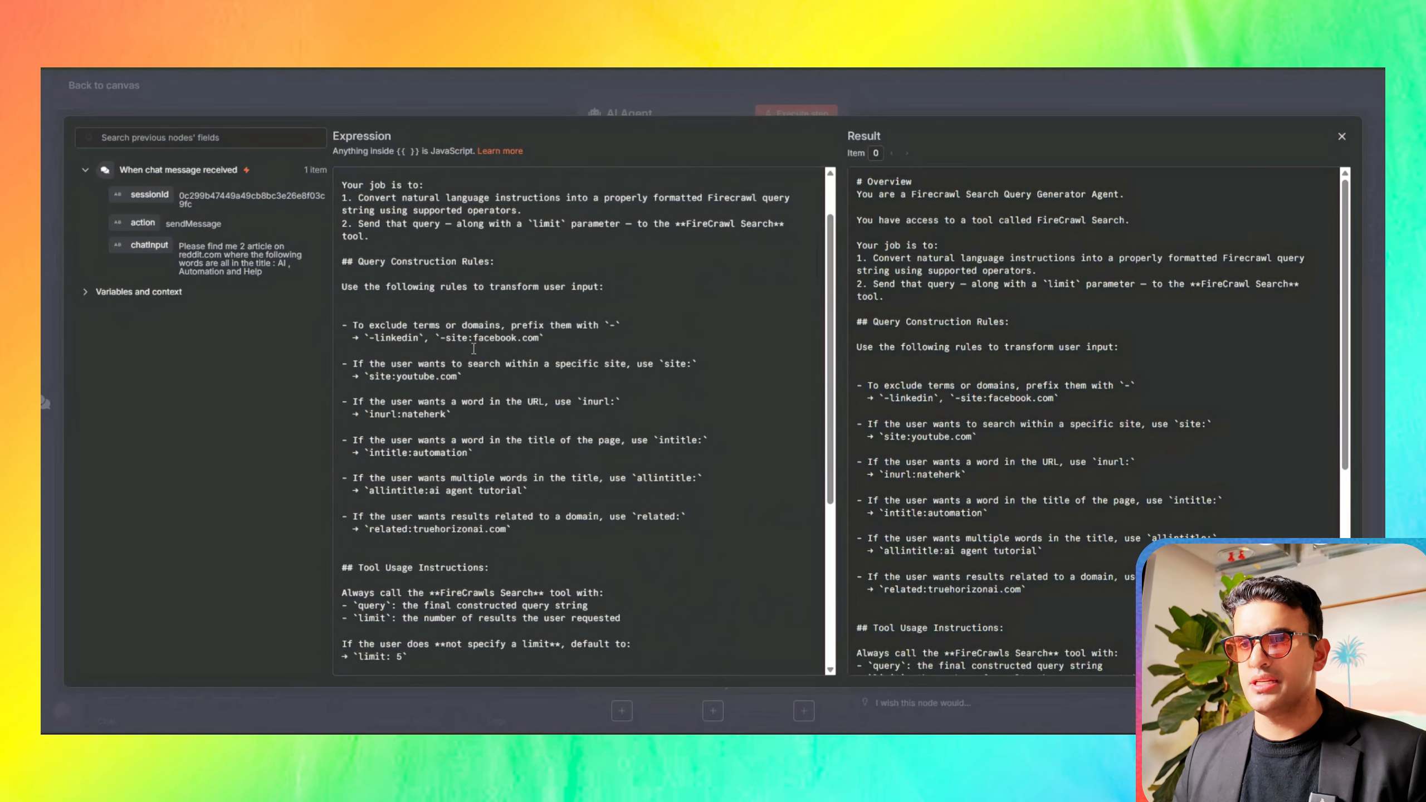
pyautogui.click(191, 84)
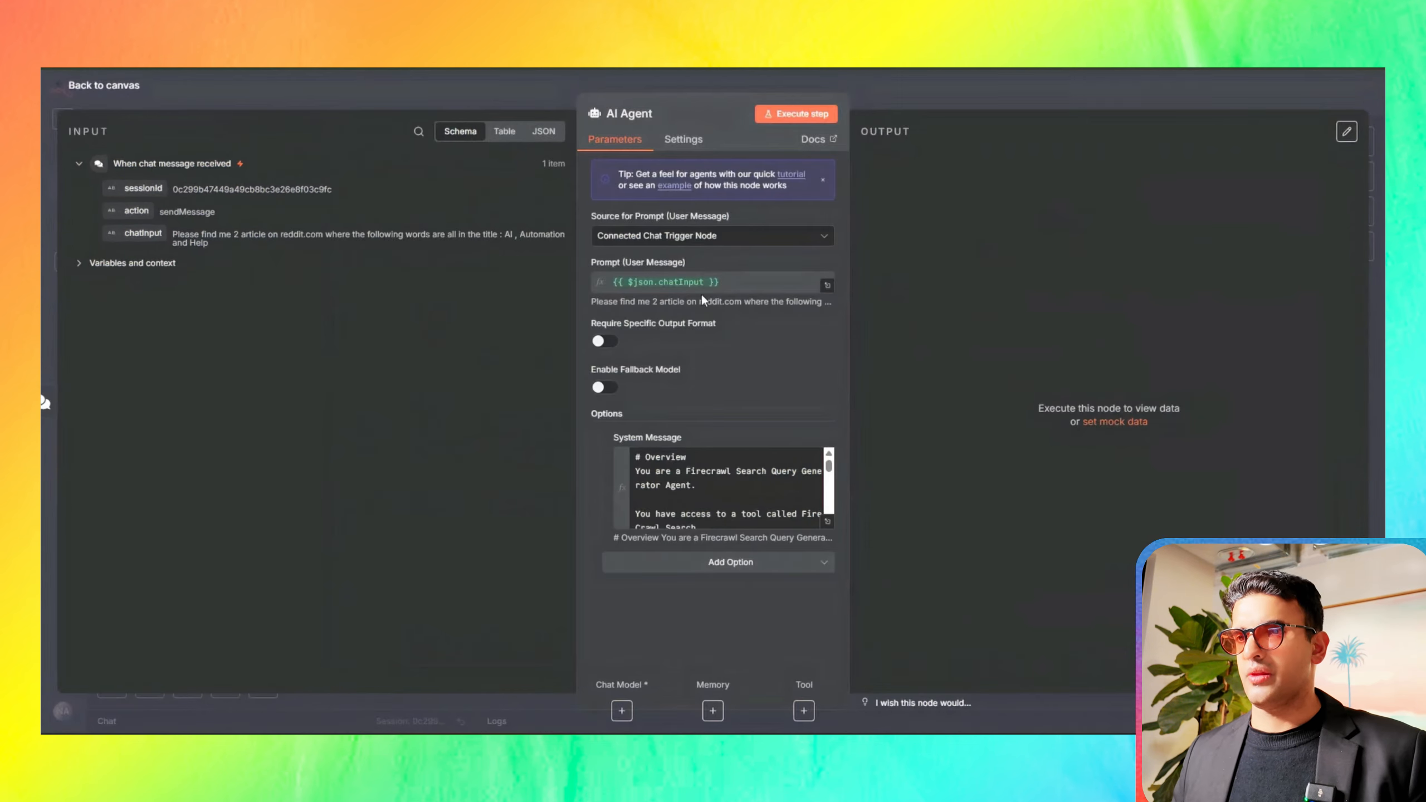
# Step: Test-run the AI Agent step and return to the canvas
pyautogui.click(810, 121)
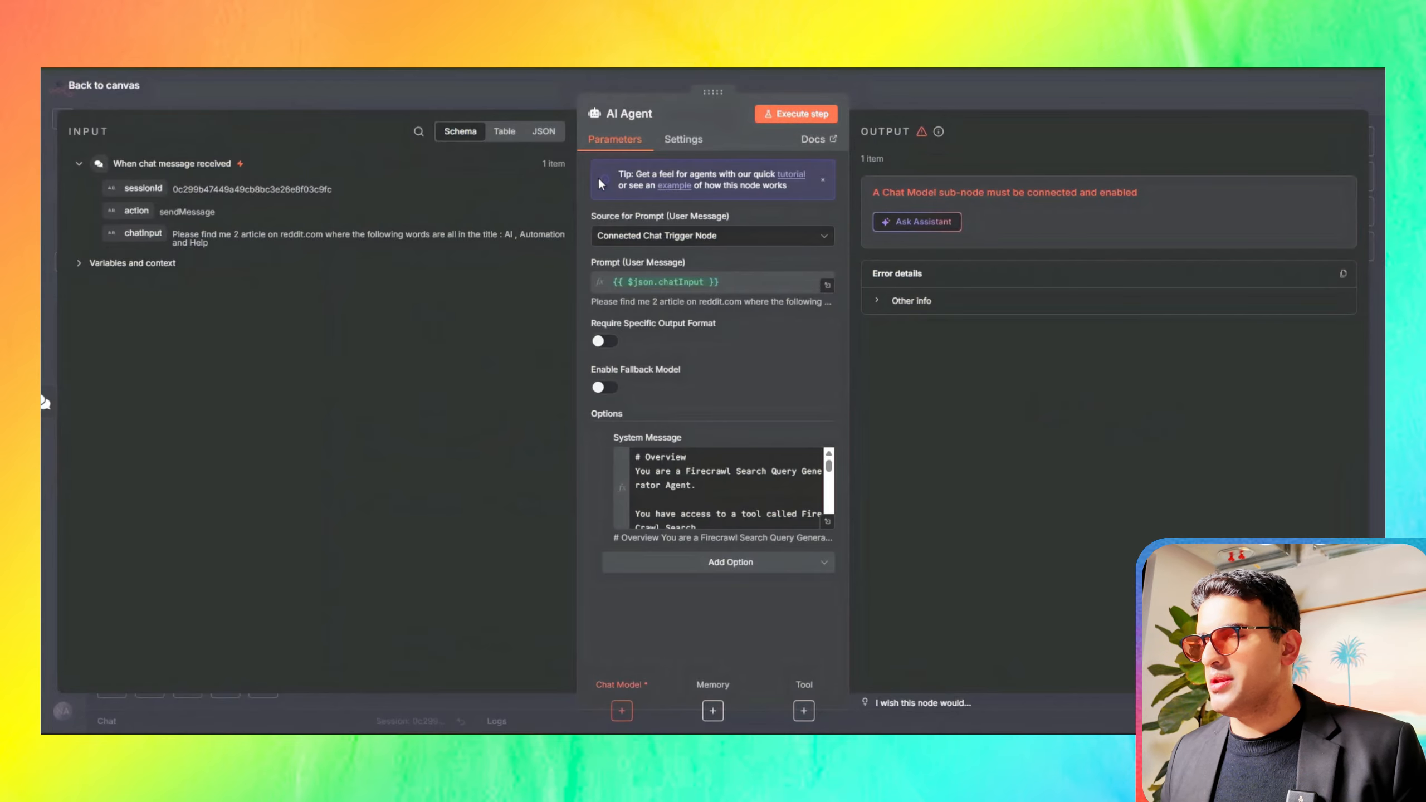
pyautogui.click(461, 94)
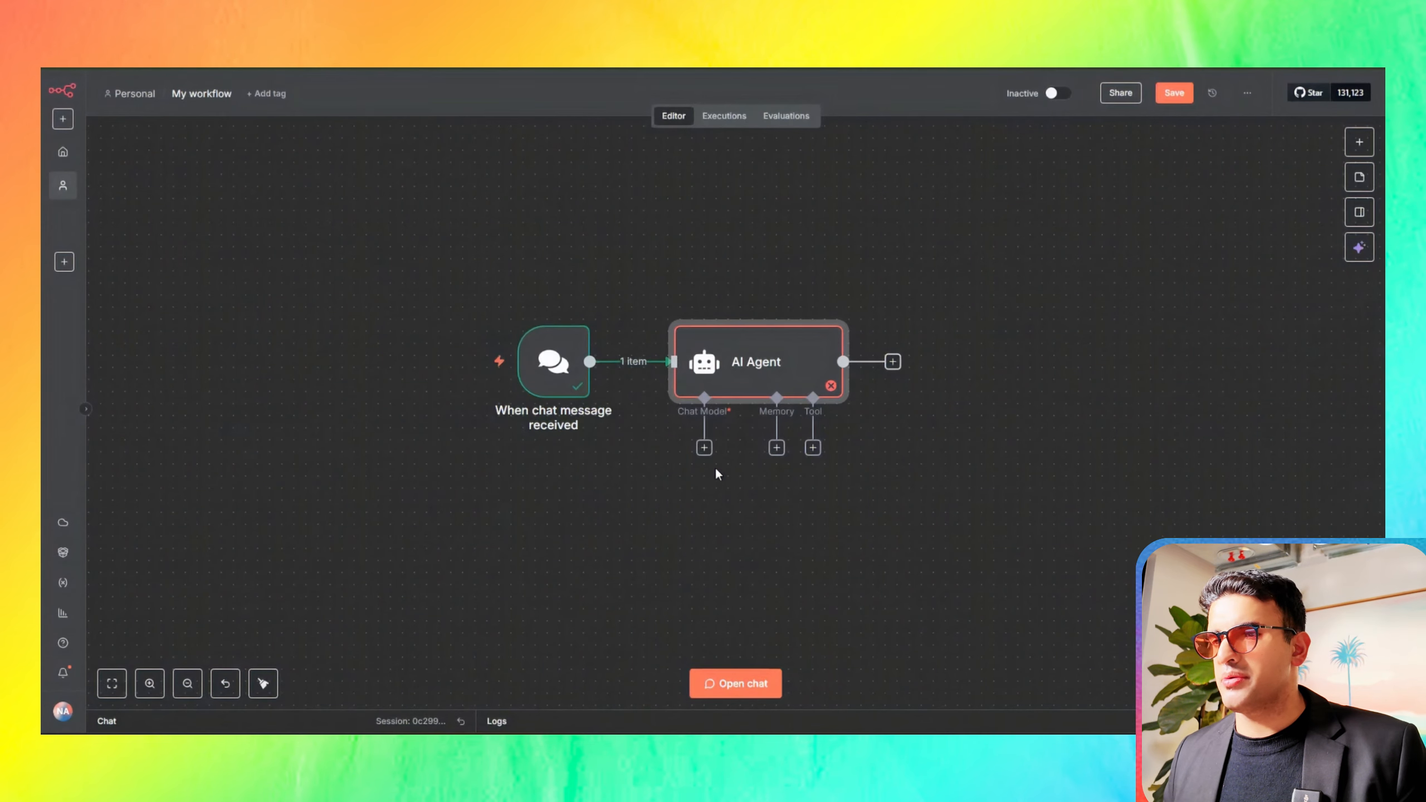
# Step: Attach an OpenAI Chat Model to the AI Agent with the OpenAi account credential and gpt-4.1-mini, and return to the canvas
pyautogui.click(704, 449)
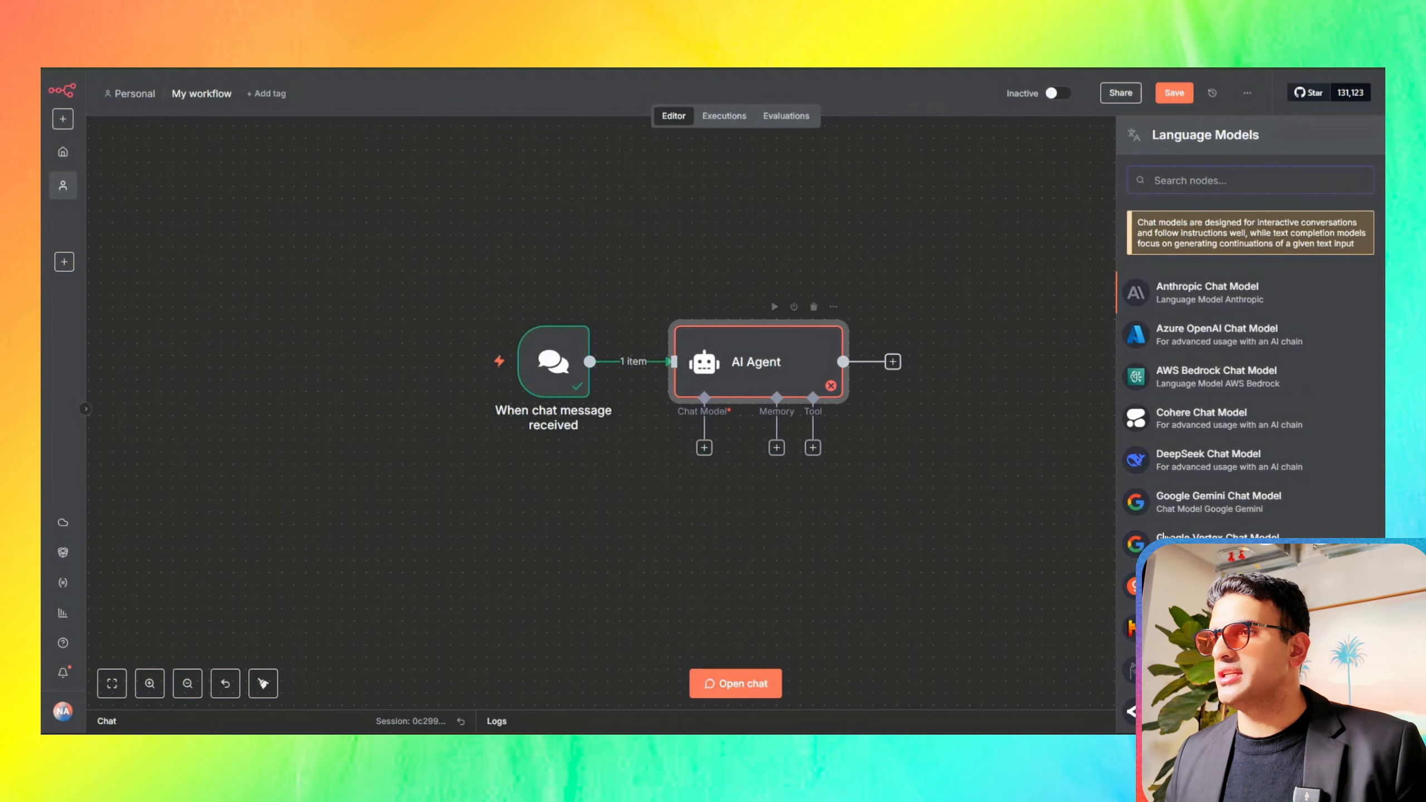
pyautogui.scroll(-5, 1131, 622)
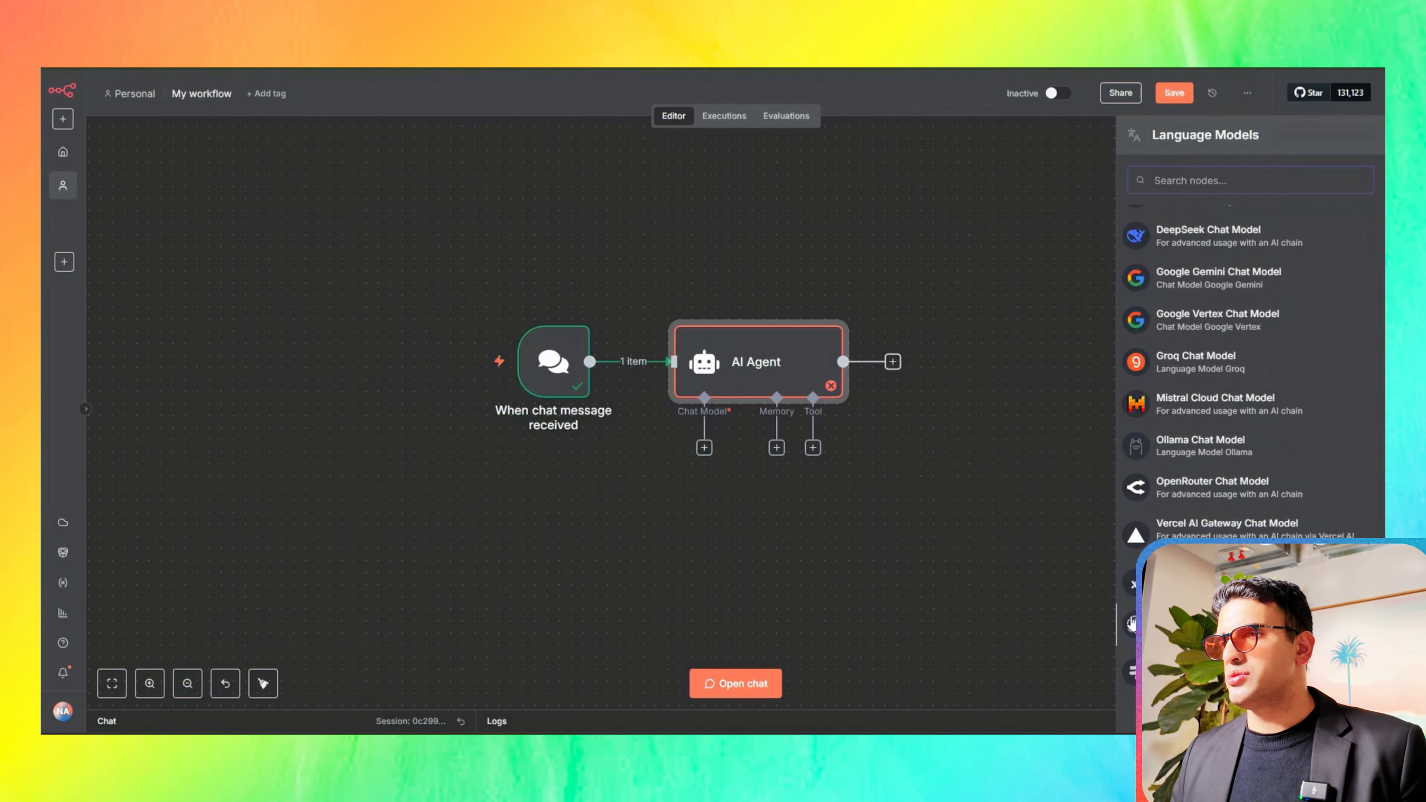
pyautogui.click(1130, 619)
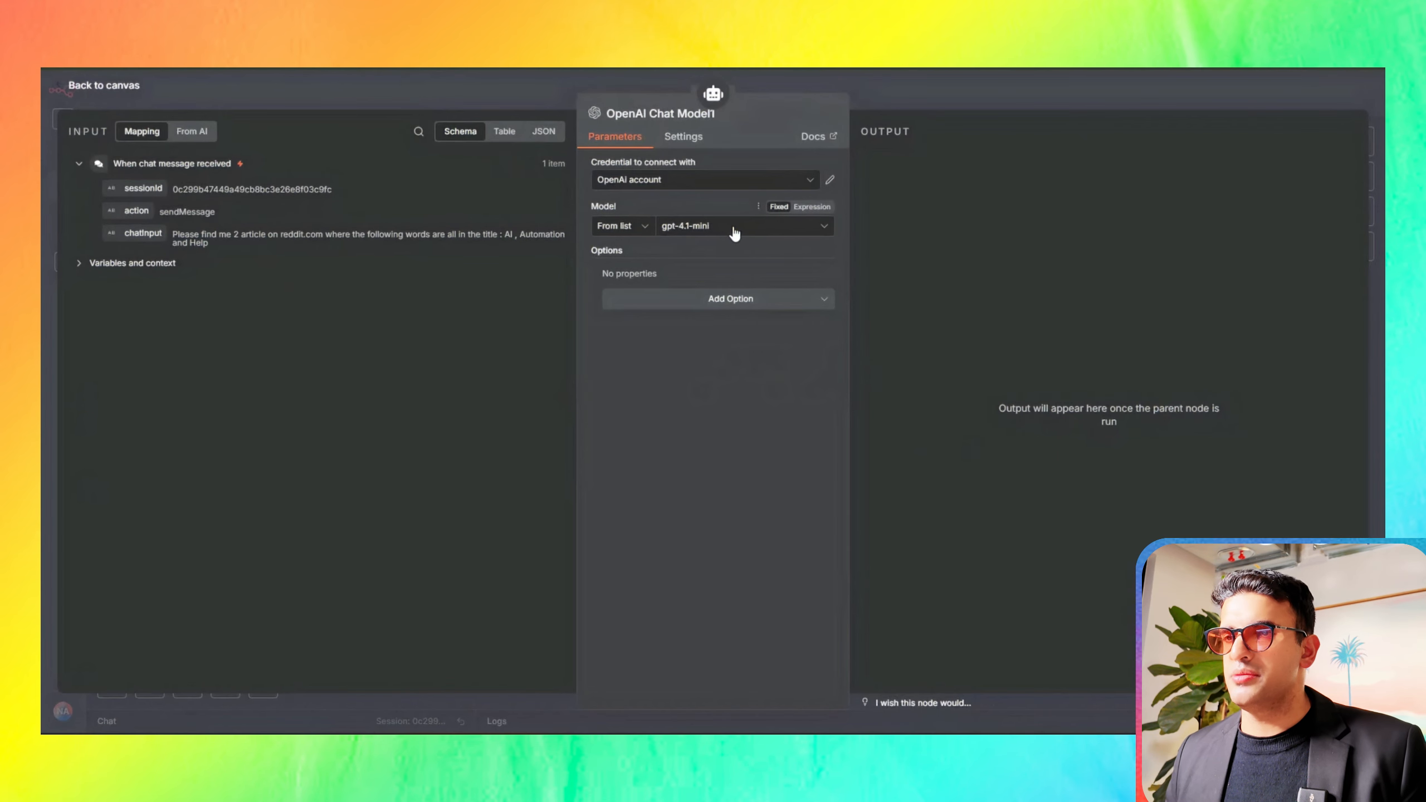
pyautogui.click(685, 181)
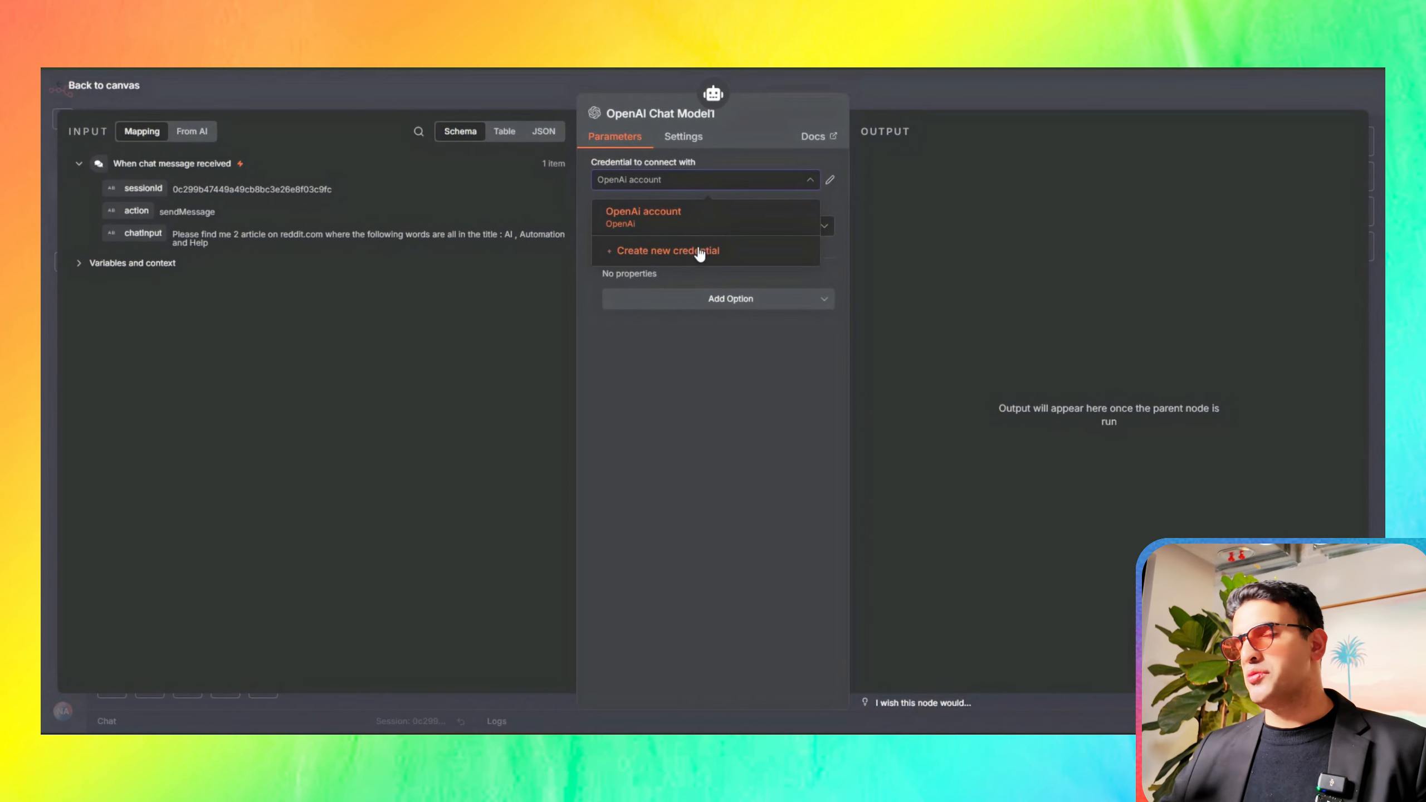
pyautogui.click(306, 85)
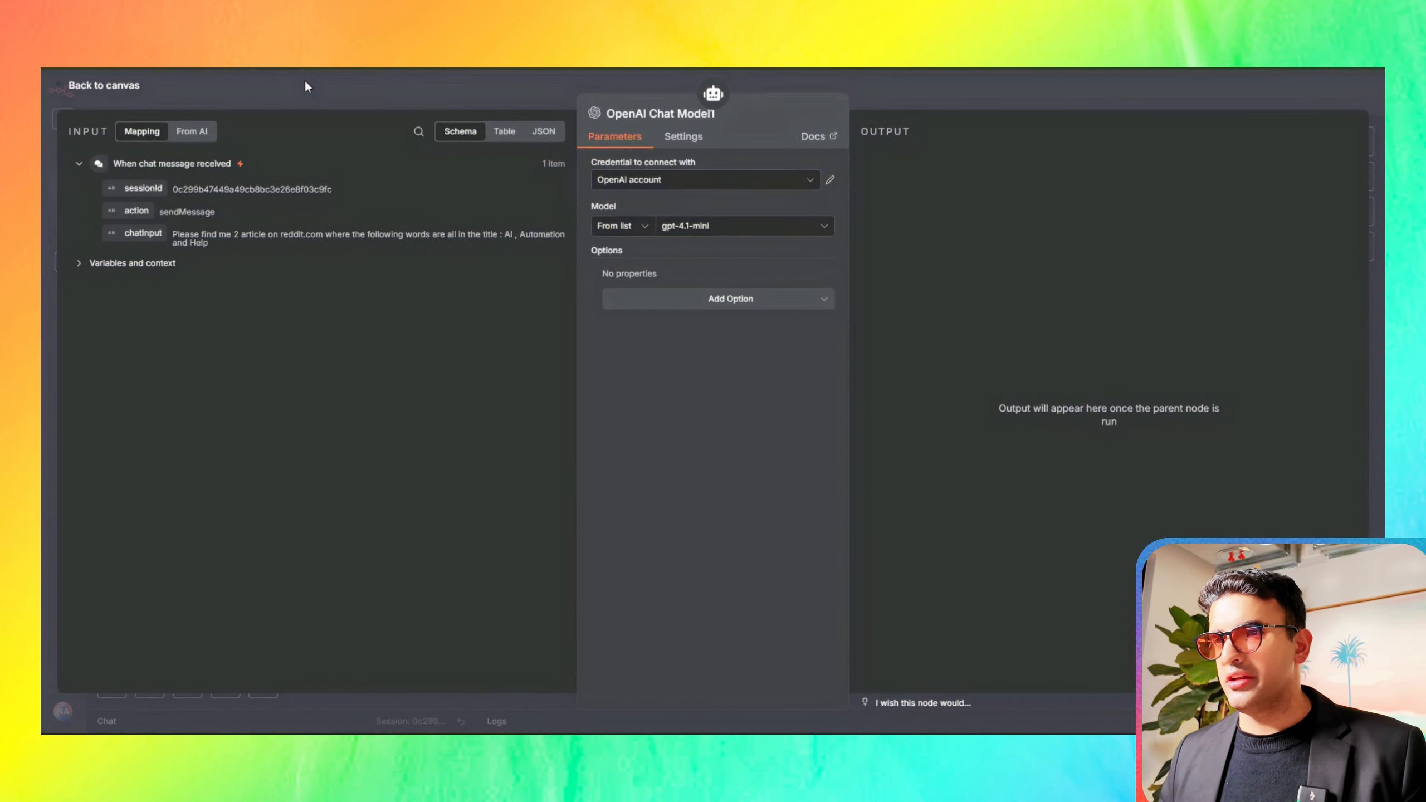
pyautogui.click(306, 86)
# Step: Execute the AI Agent step, check the query it generates in its output, and return to the canvas
pyautogui.click(732, 364)
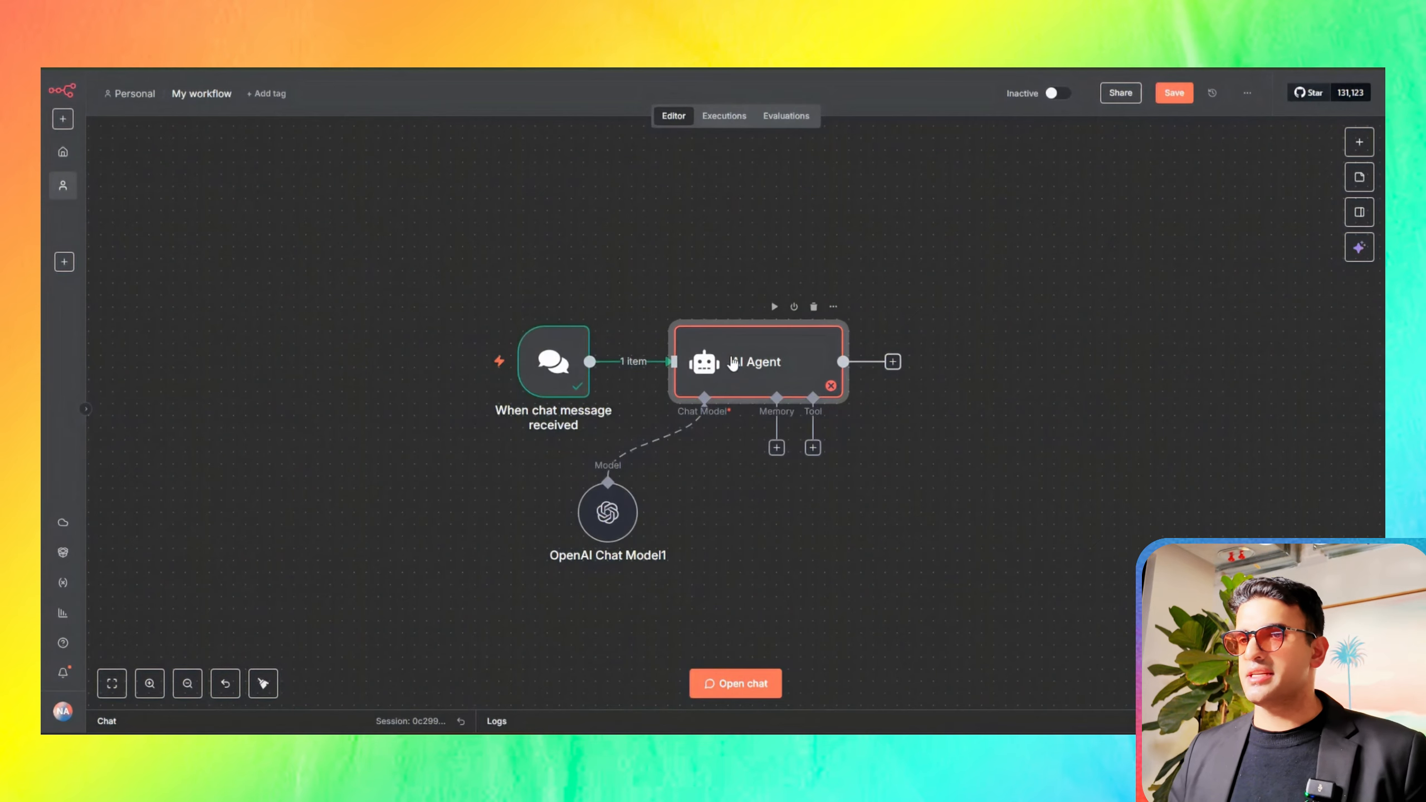
pyautogui.doubleClick(732, 364)
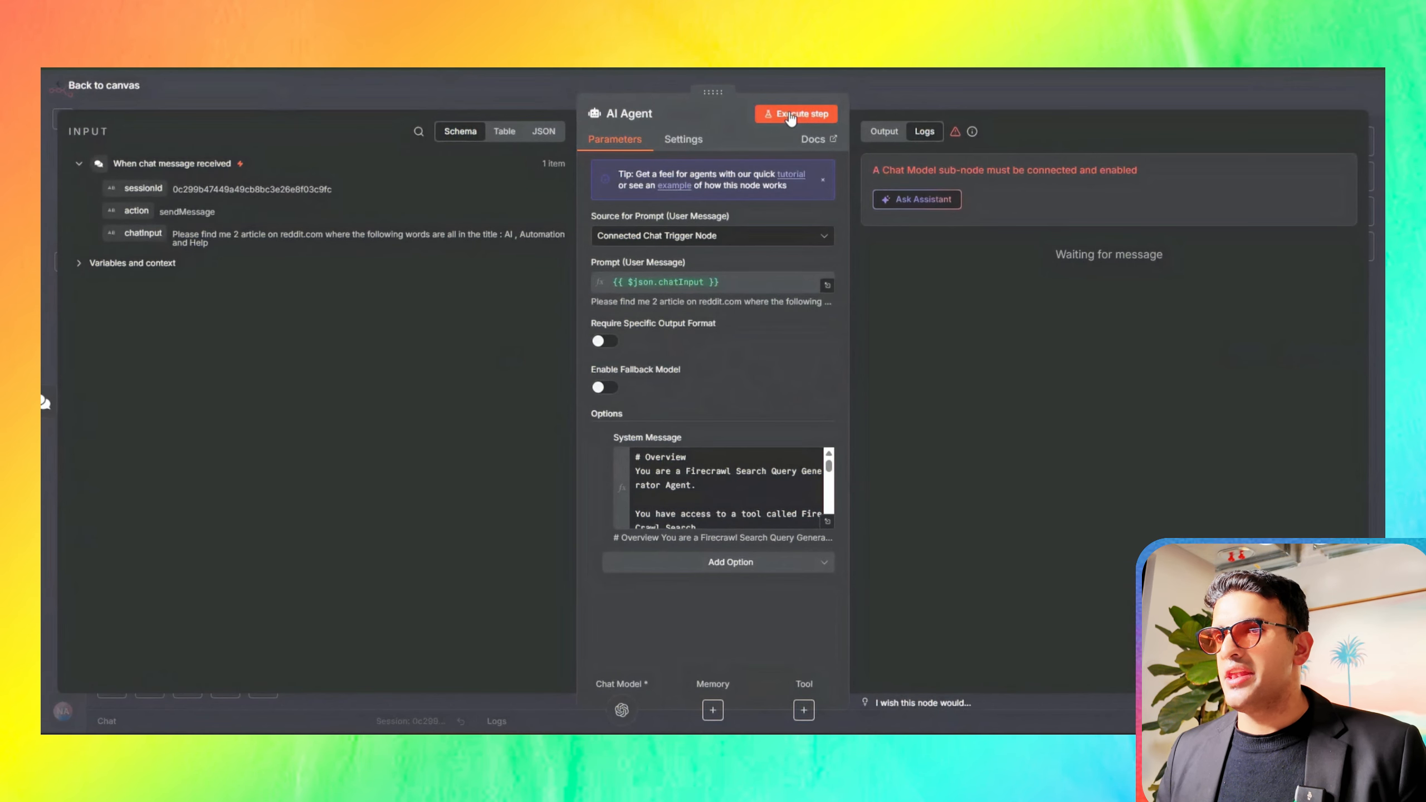
pyautogui.click(790, 115)
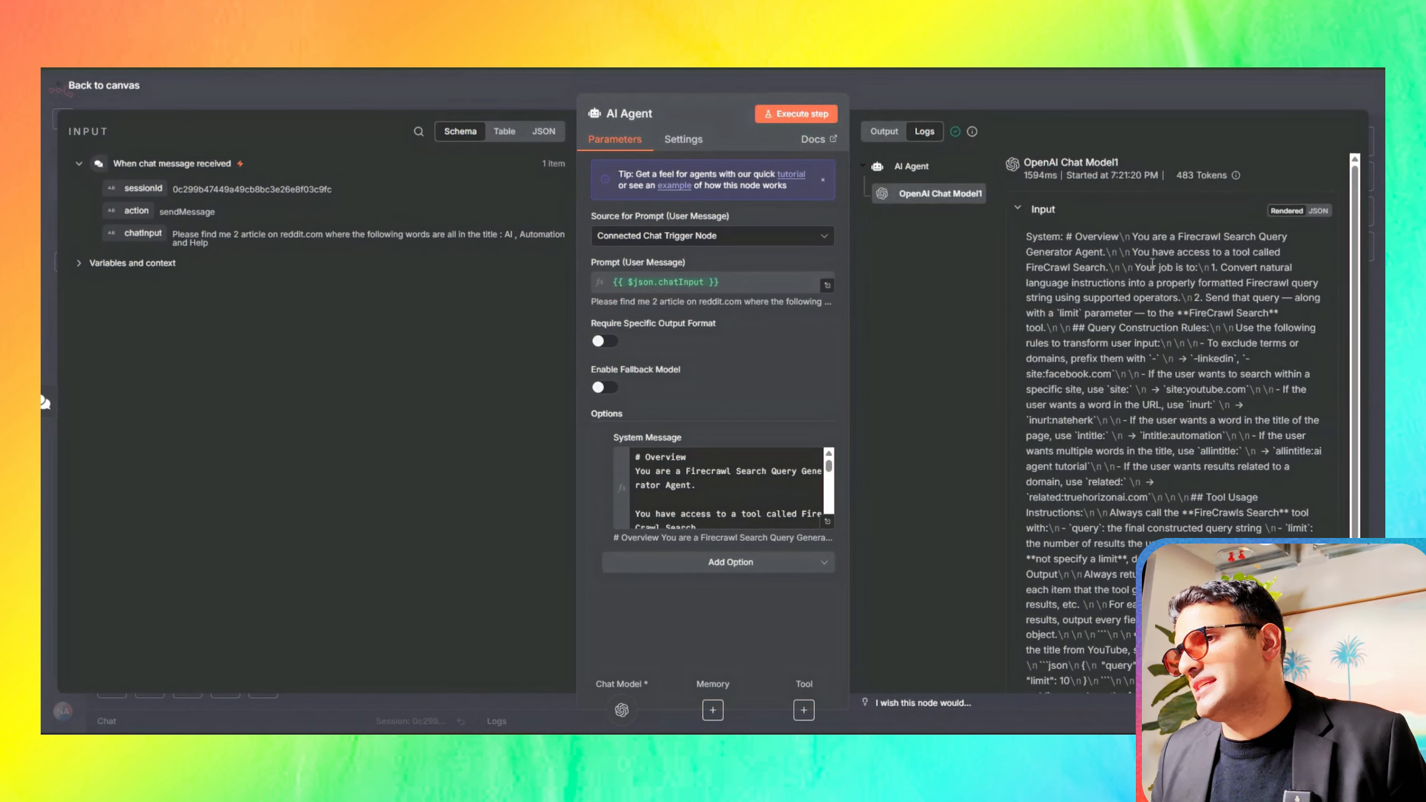
pyautogui.click(908, 169)
pyautogui.click(896, 137)
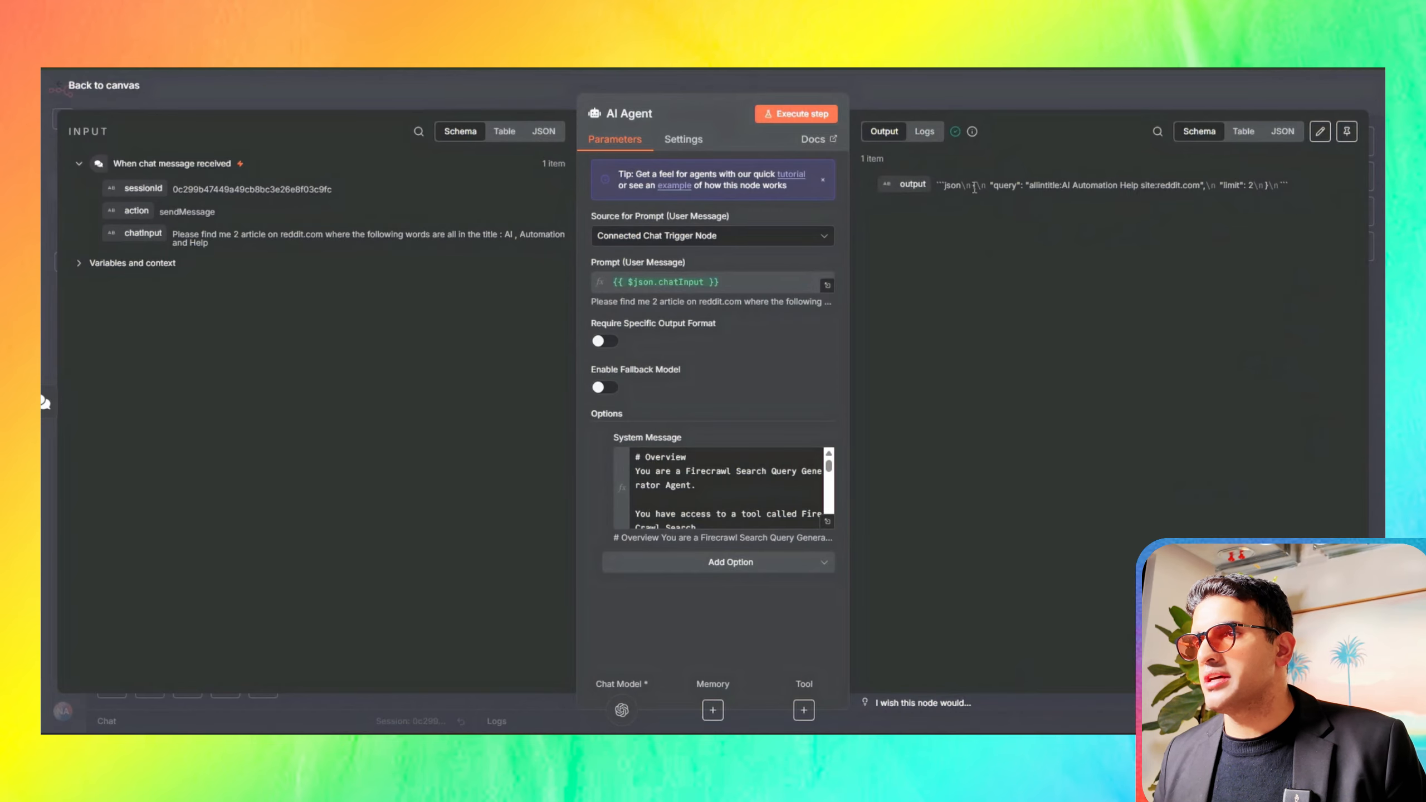
pyautogui.click(455, 93)
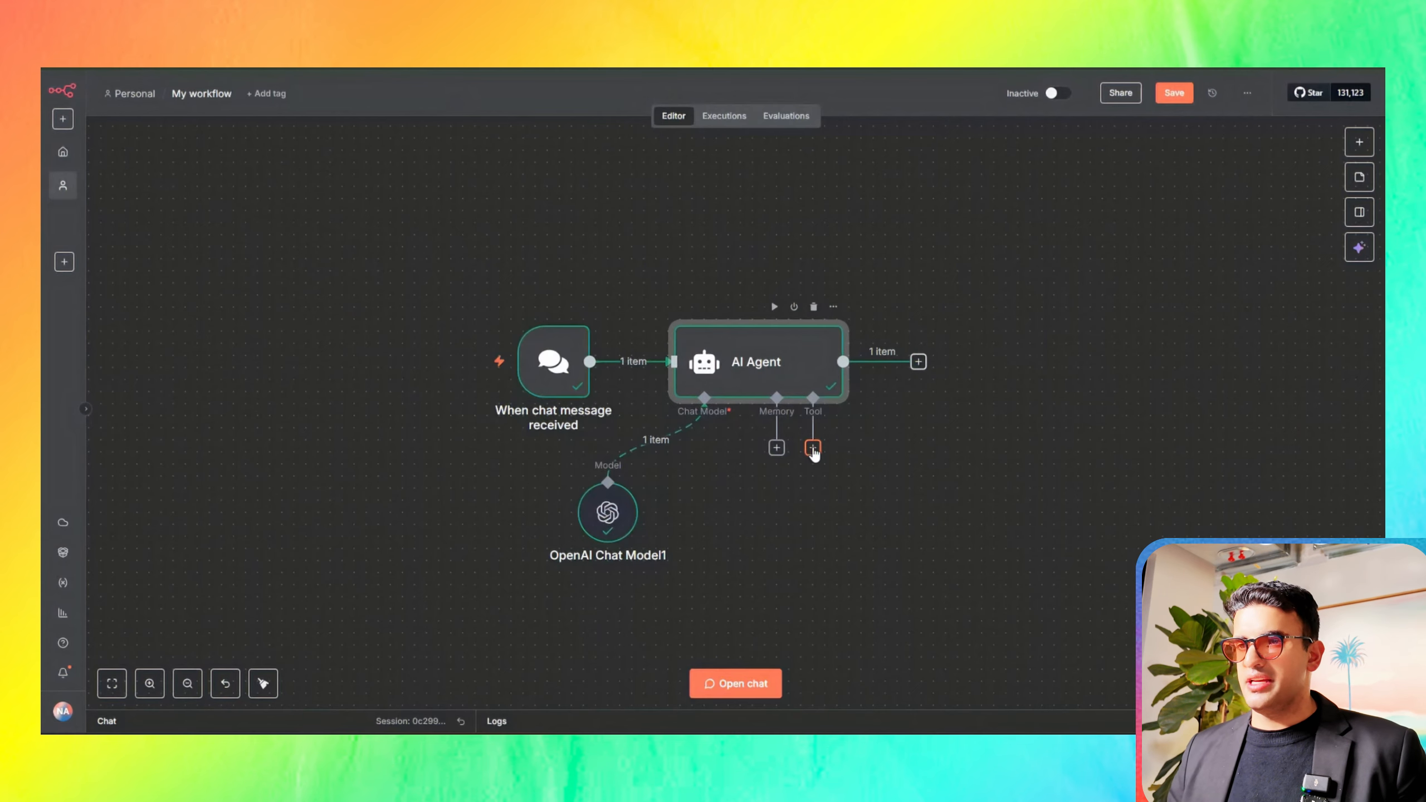
# Step: Add an HTTP Request Tool to the AI Agent
pyautogui.click(812, 448)
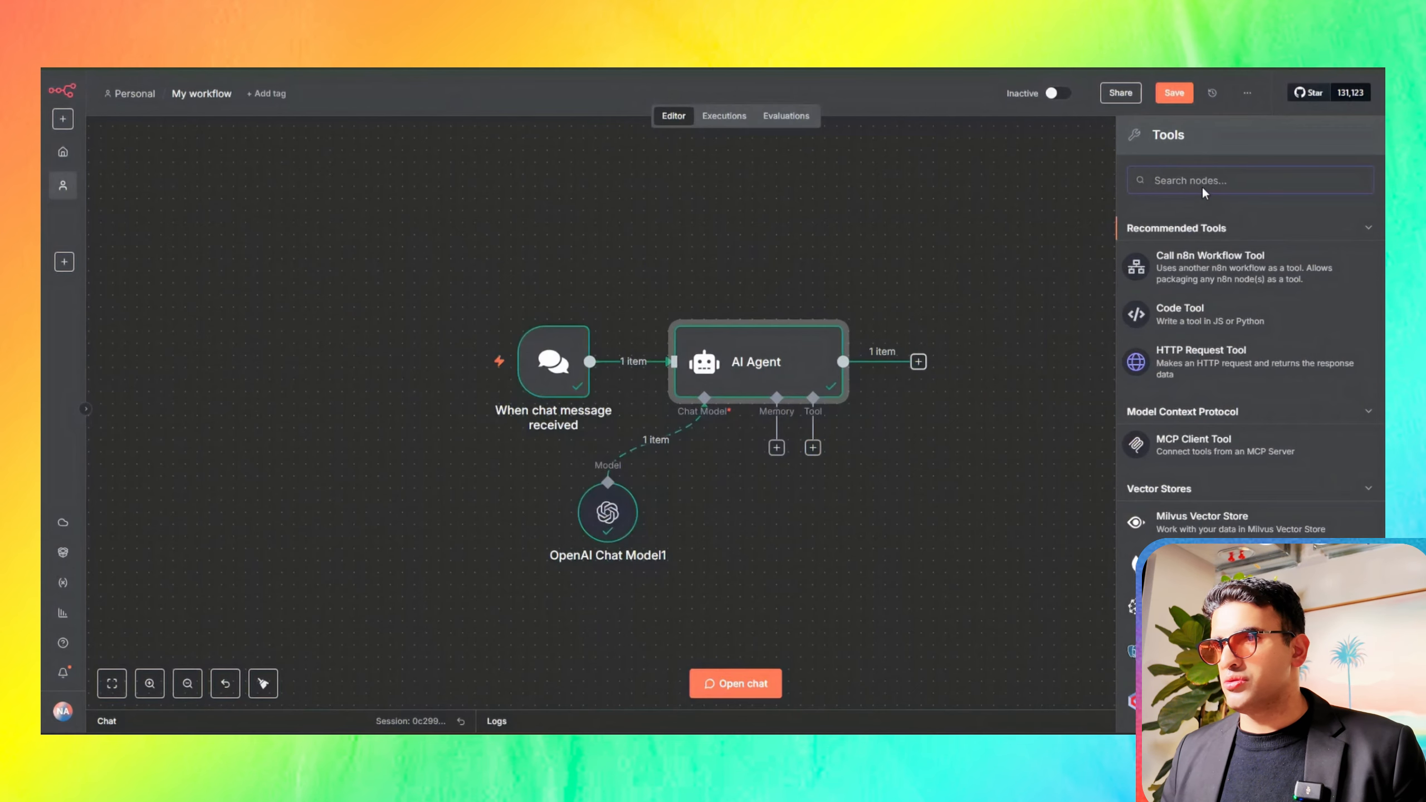
pyautogui.click(1192, 353)
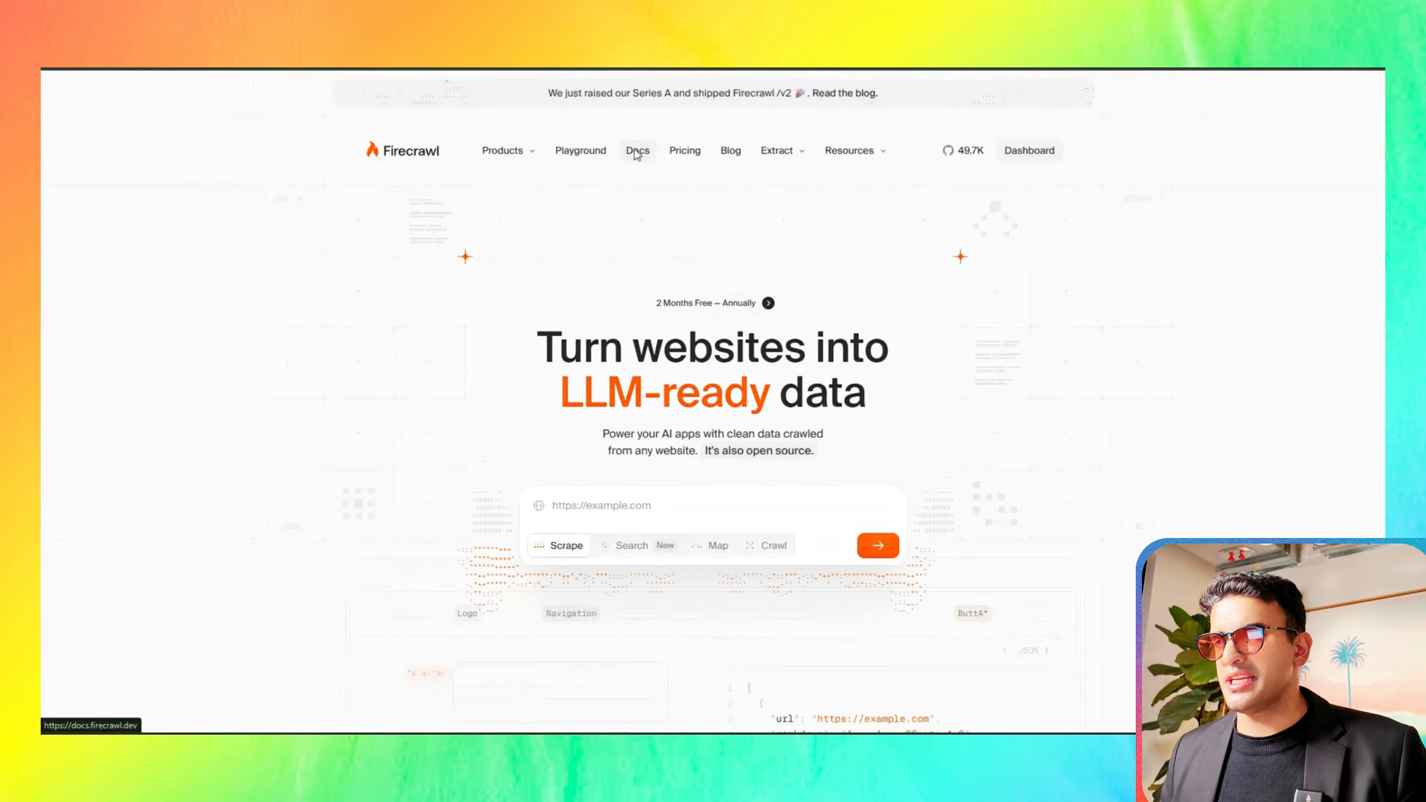
# Step: On the Firecrawl website, open the documentation's API reference page for the v2 Search endpoint
pyautogui.click(638, 151)
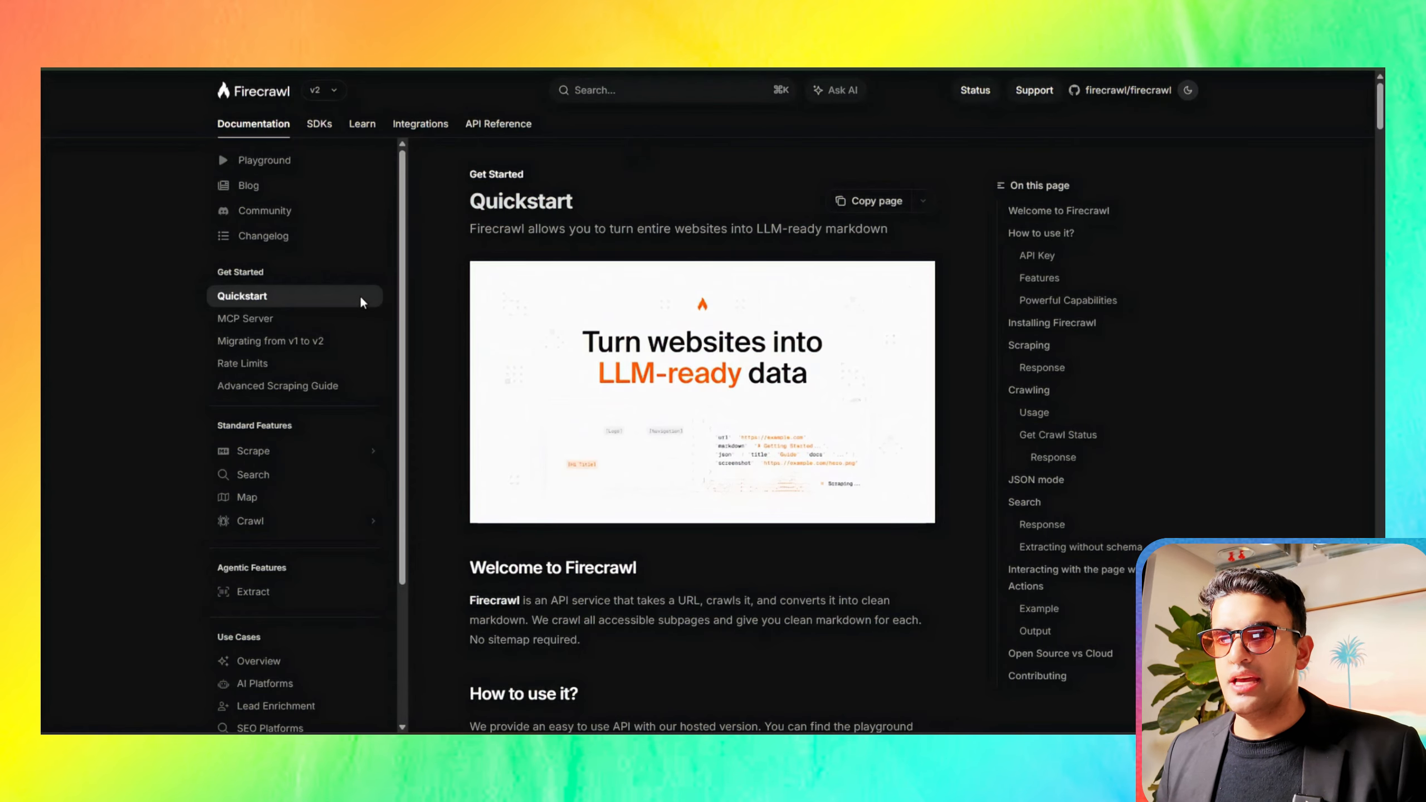
pyautogui.scroll(-10, 616, 302)
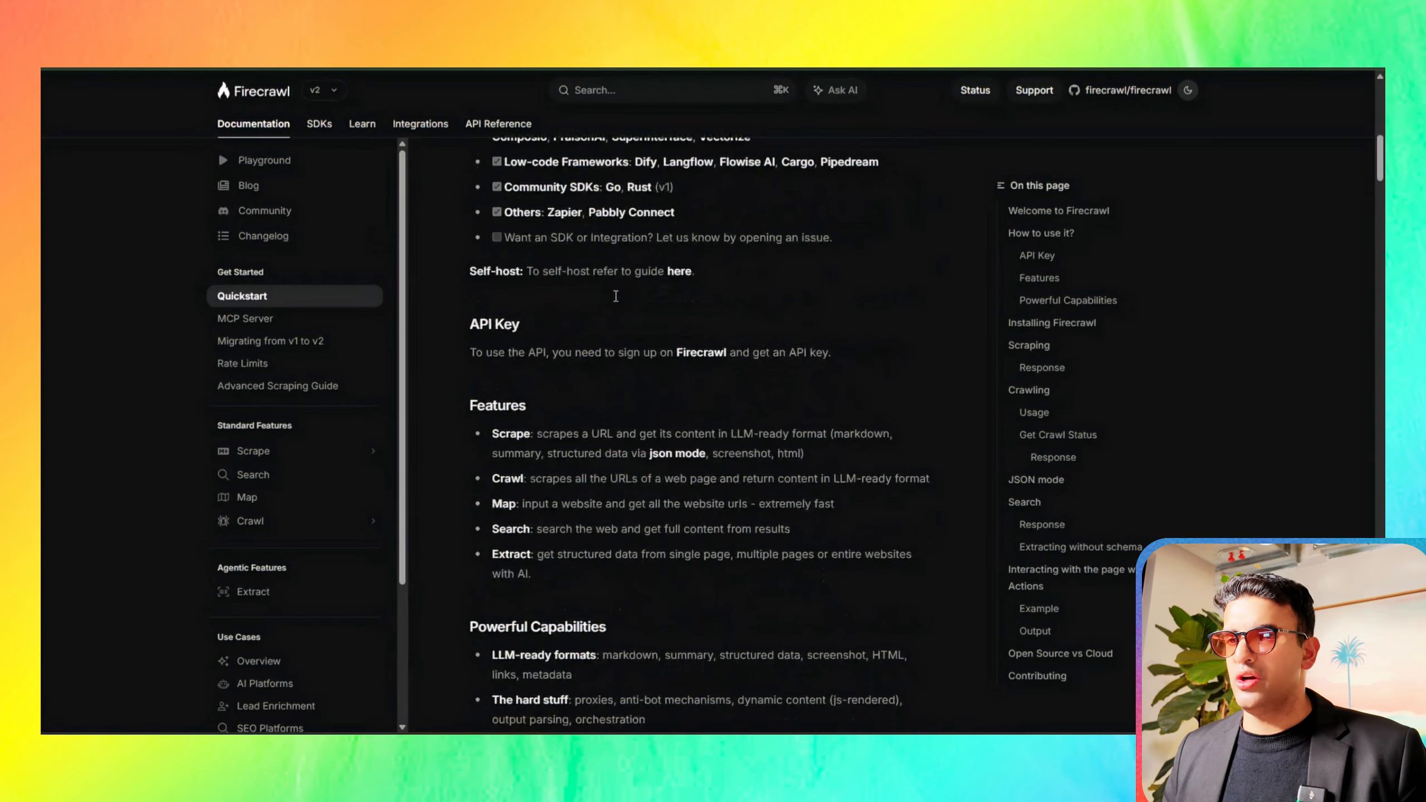
pyautogui.scroll(10, 614, 201)
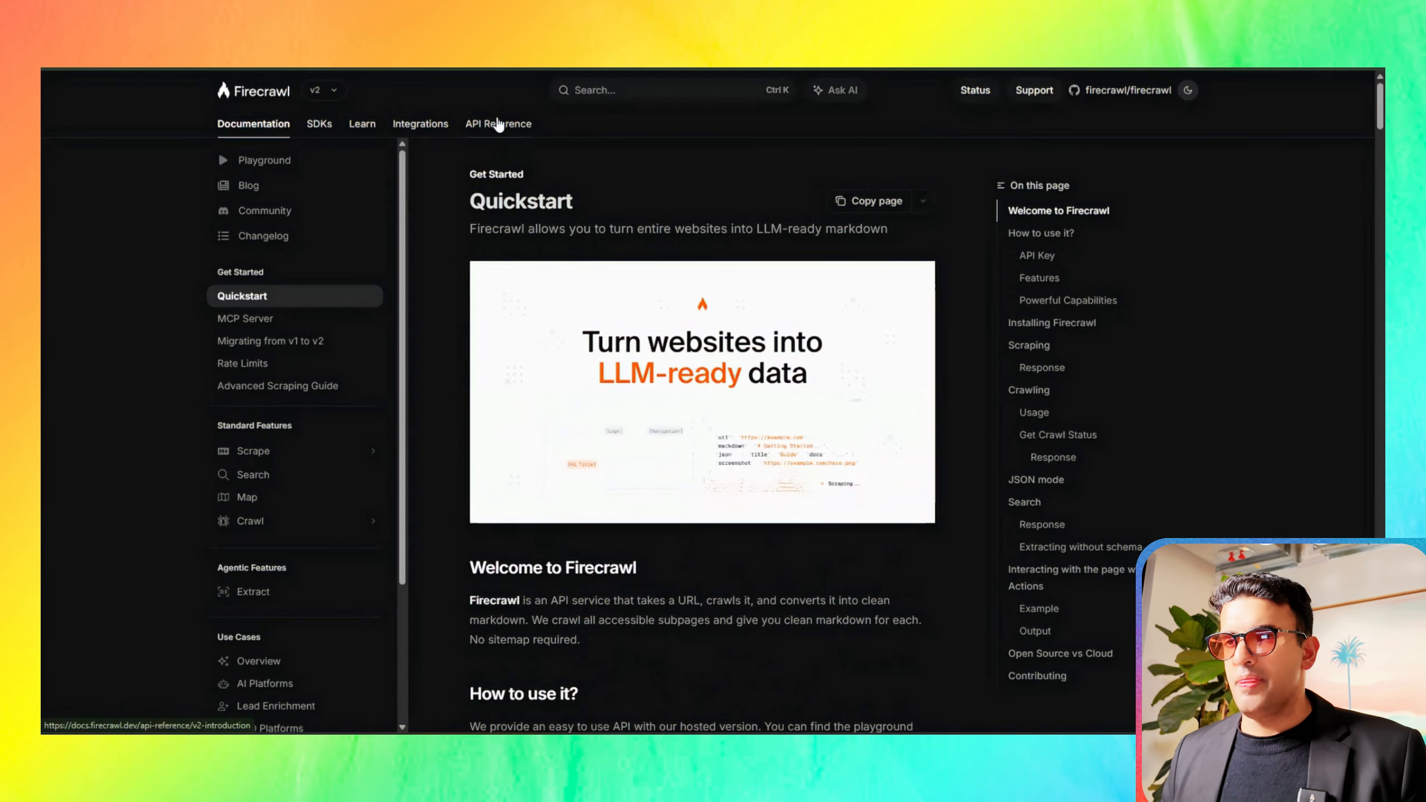
pyautogui.click(498, 124)
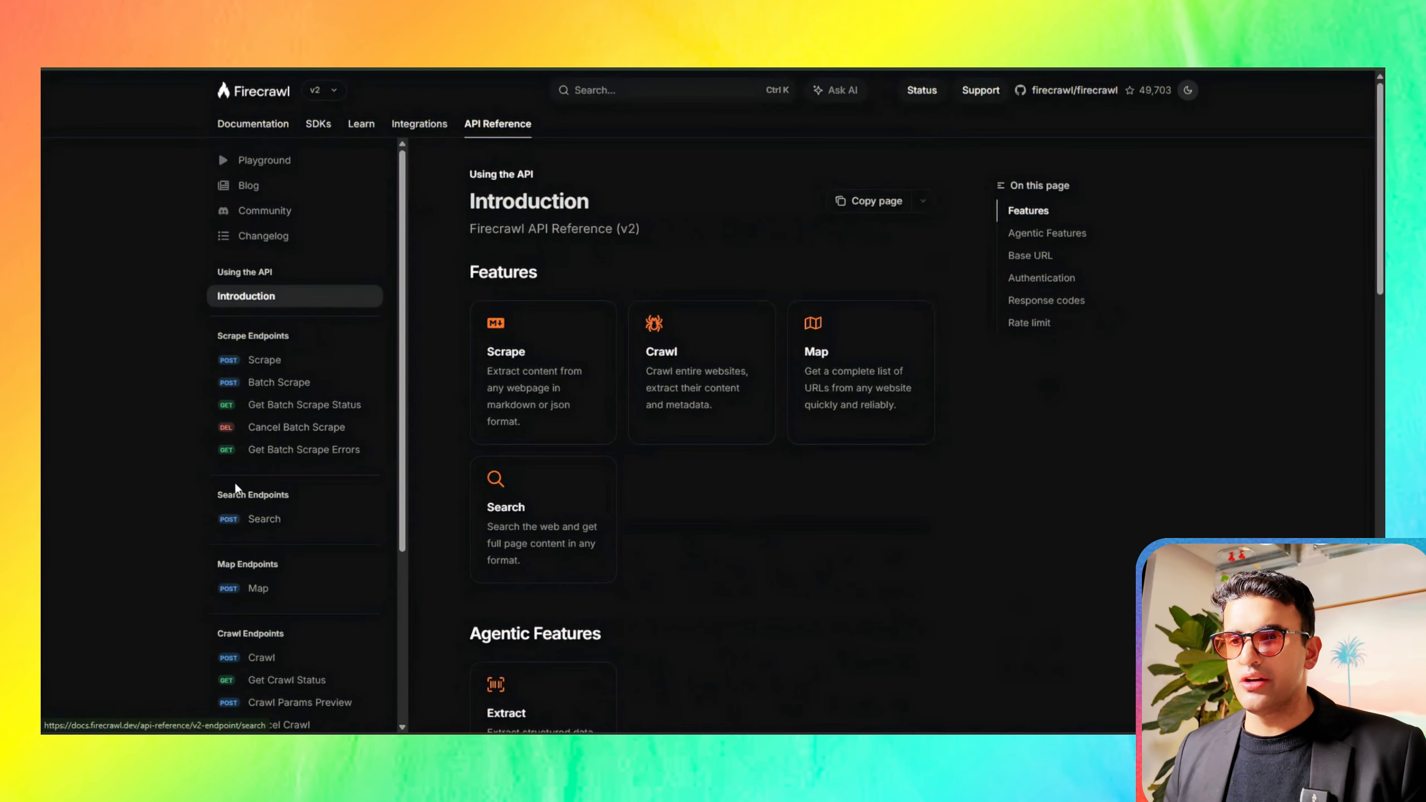
pyautogui.click(259, 519)
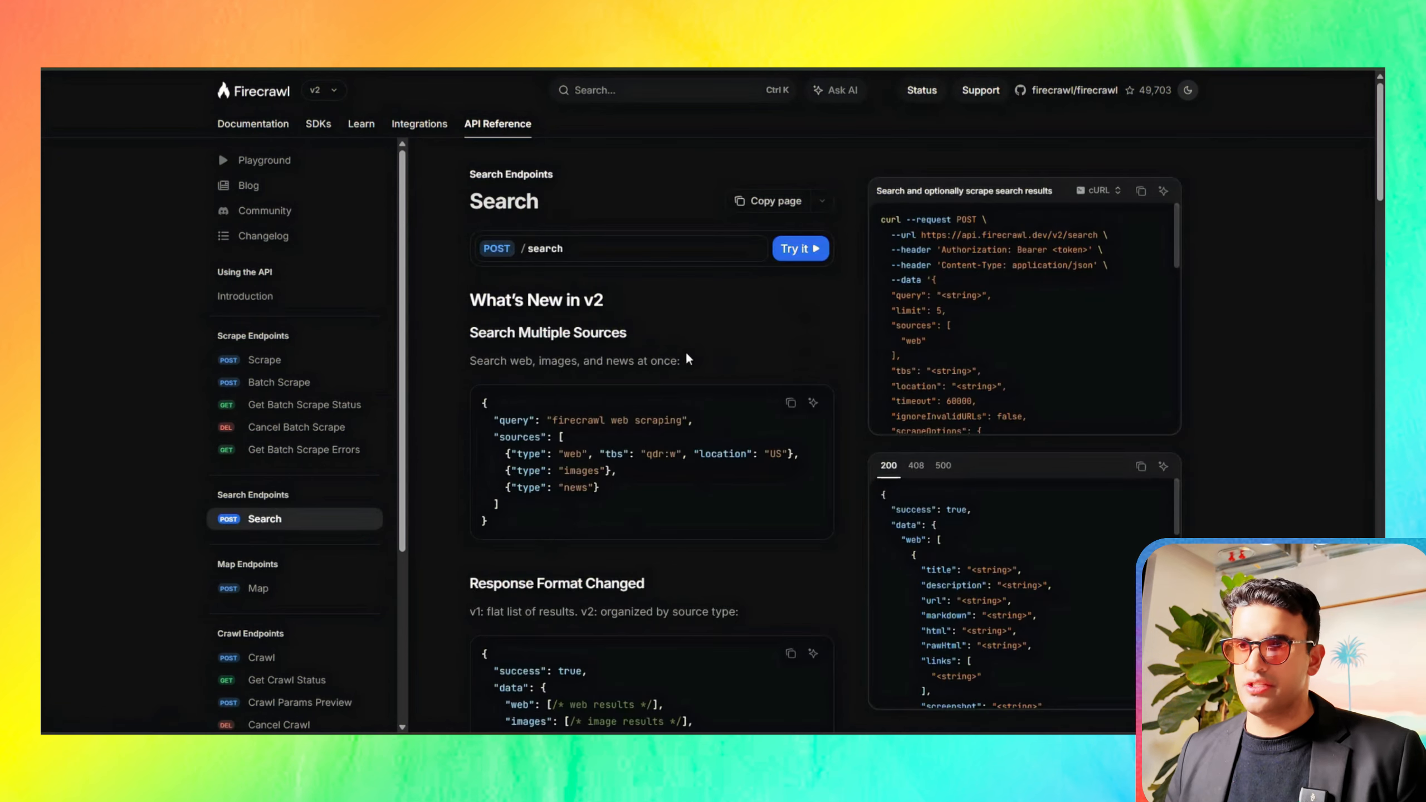
# Step: Review the Search endpoint's supported query operators, location parameter and time-based search sections
pyautogui.scroll(-15, 599, 349)
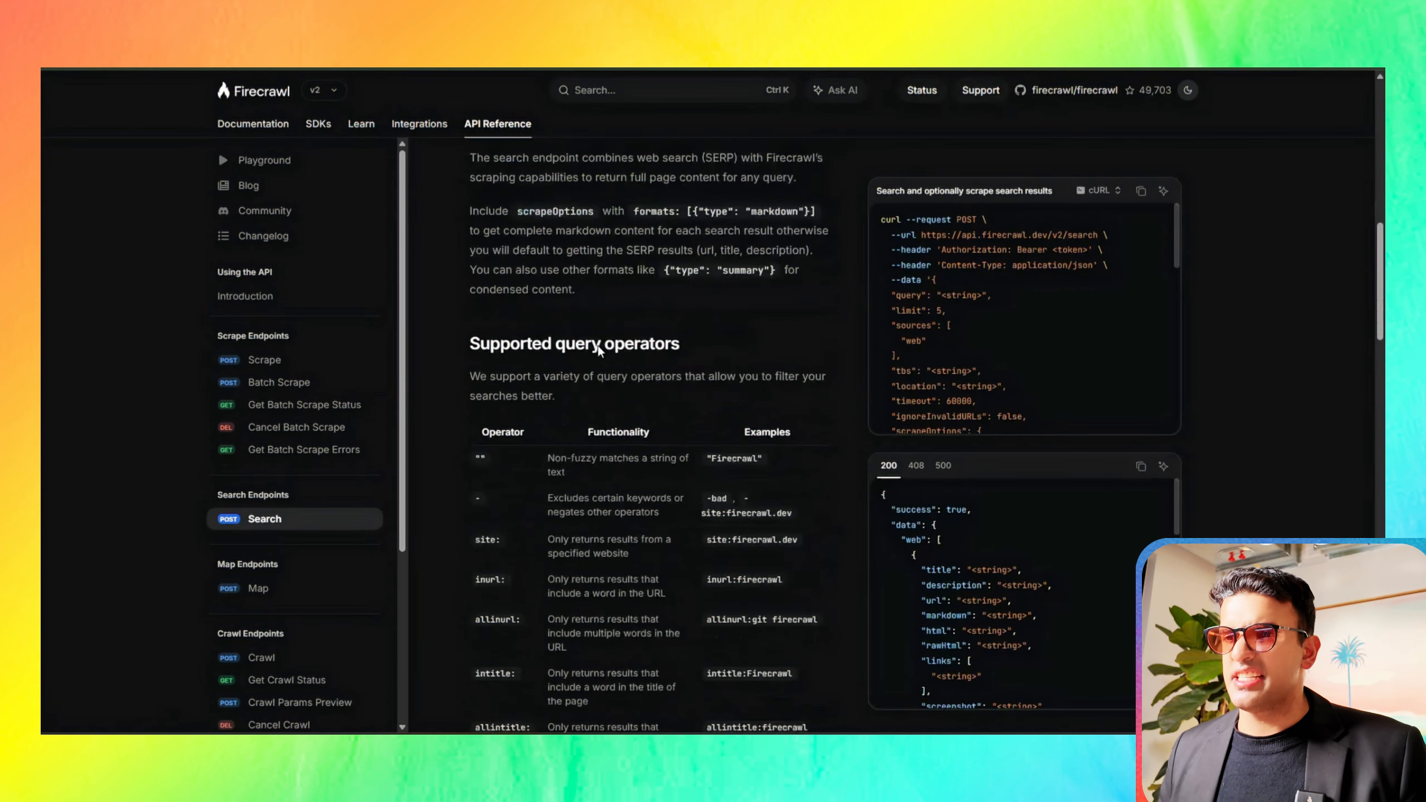
pyautogui.scroll(1, 599, 351)
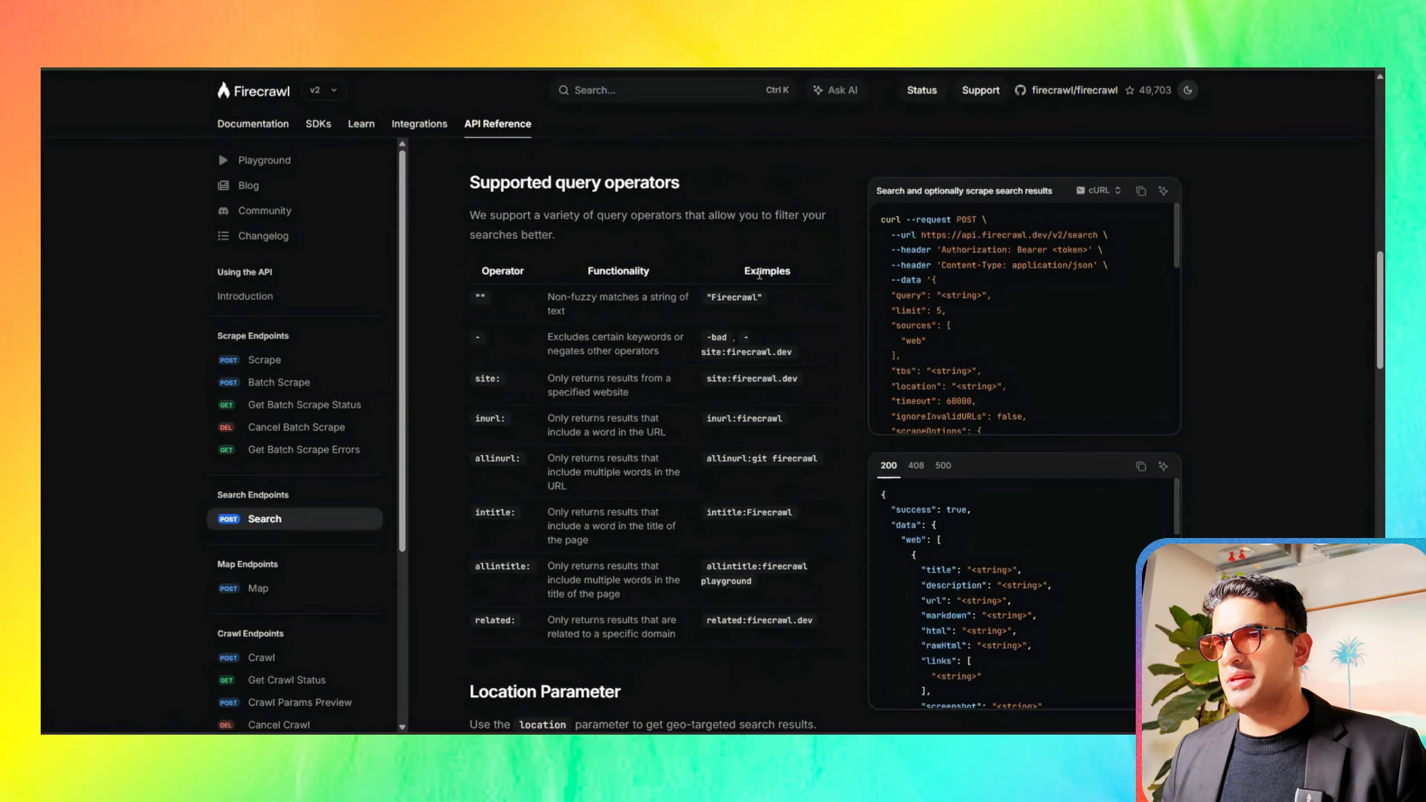
pyautogui.scroll(-6, 682, 629)
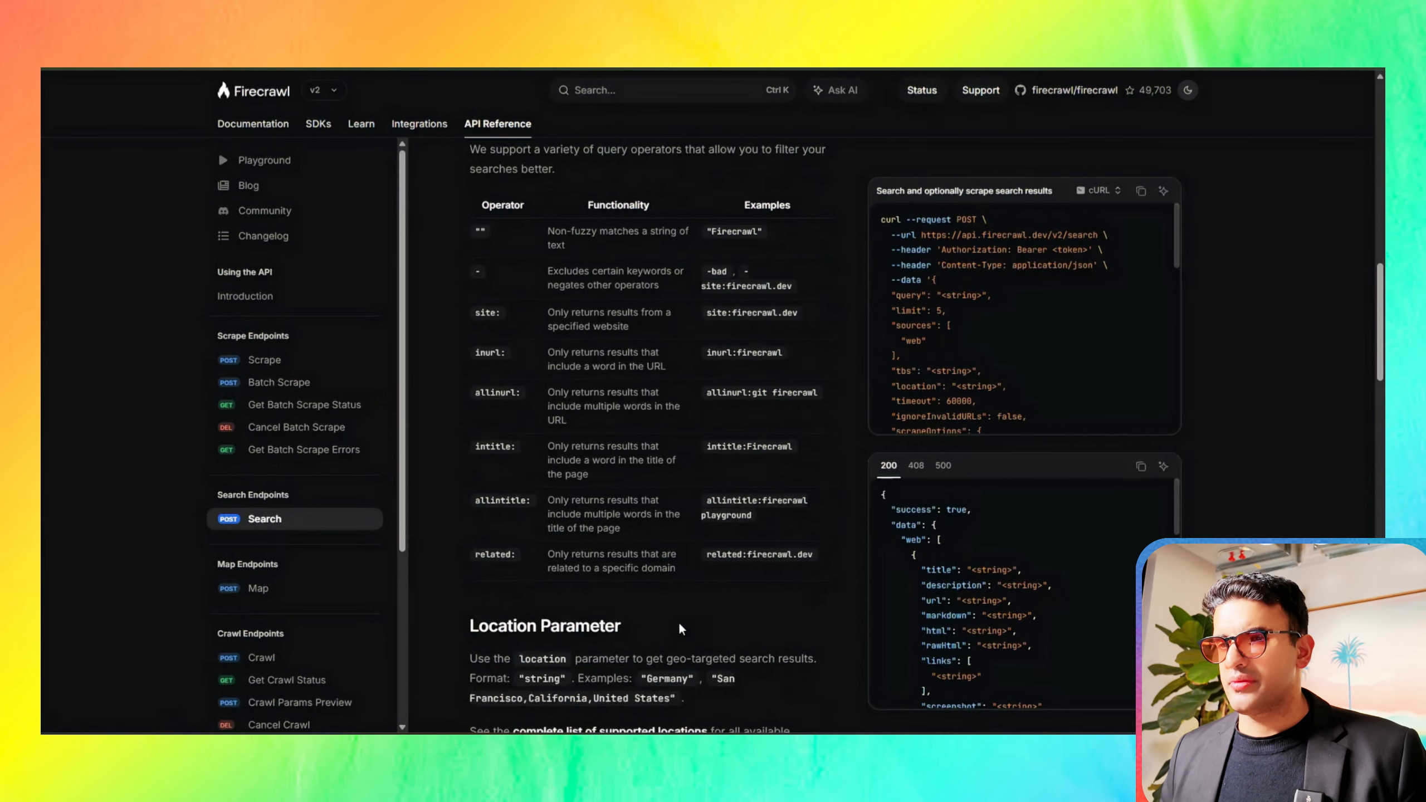
pyautogui.scroll(-8, 681, 632)
pyautogui.scroll(6, 680, 632)
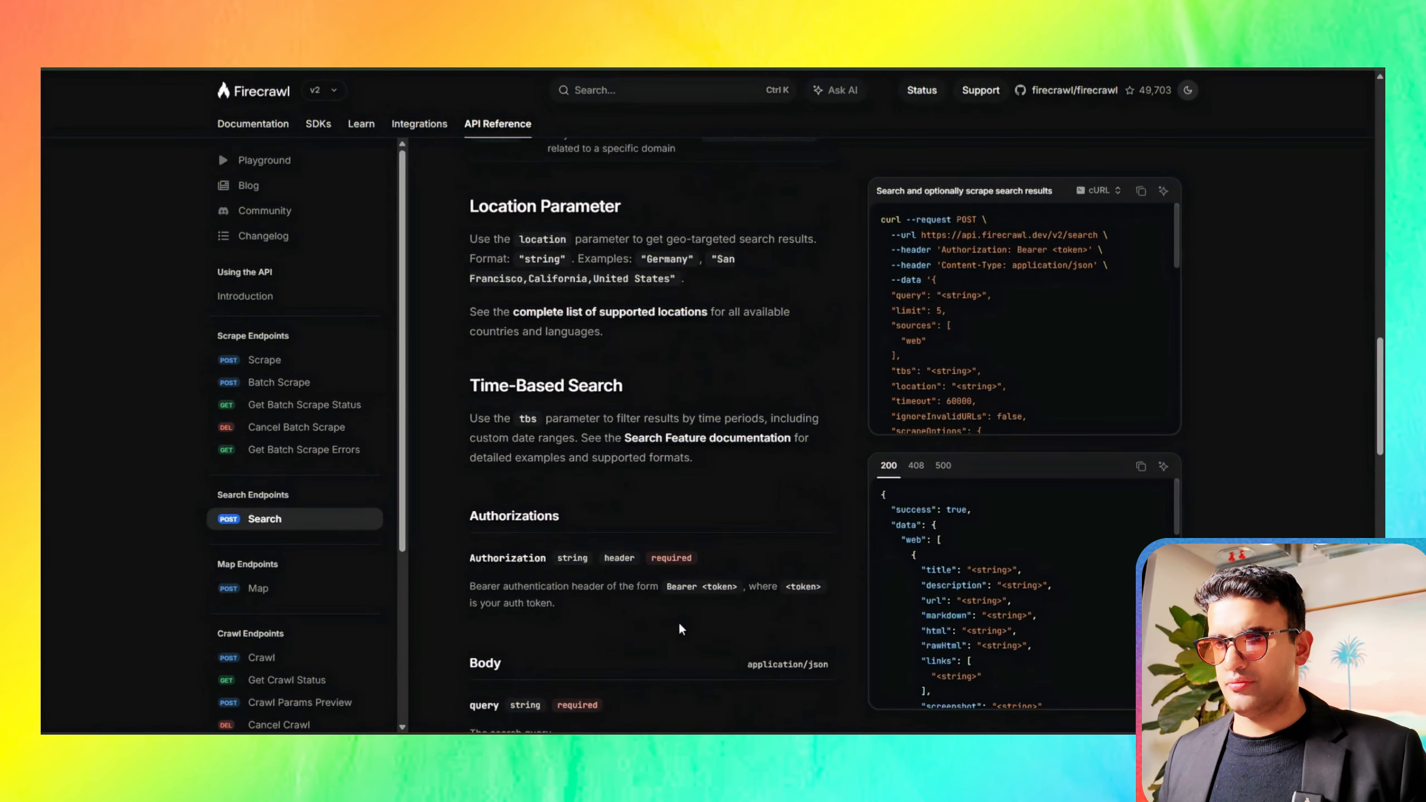
pyautogui.moveTo(468, 384); pyautogui.dragTo(664, 386)
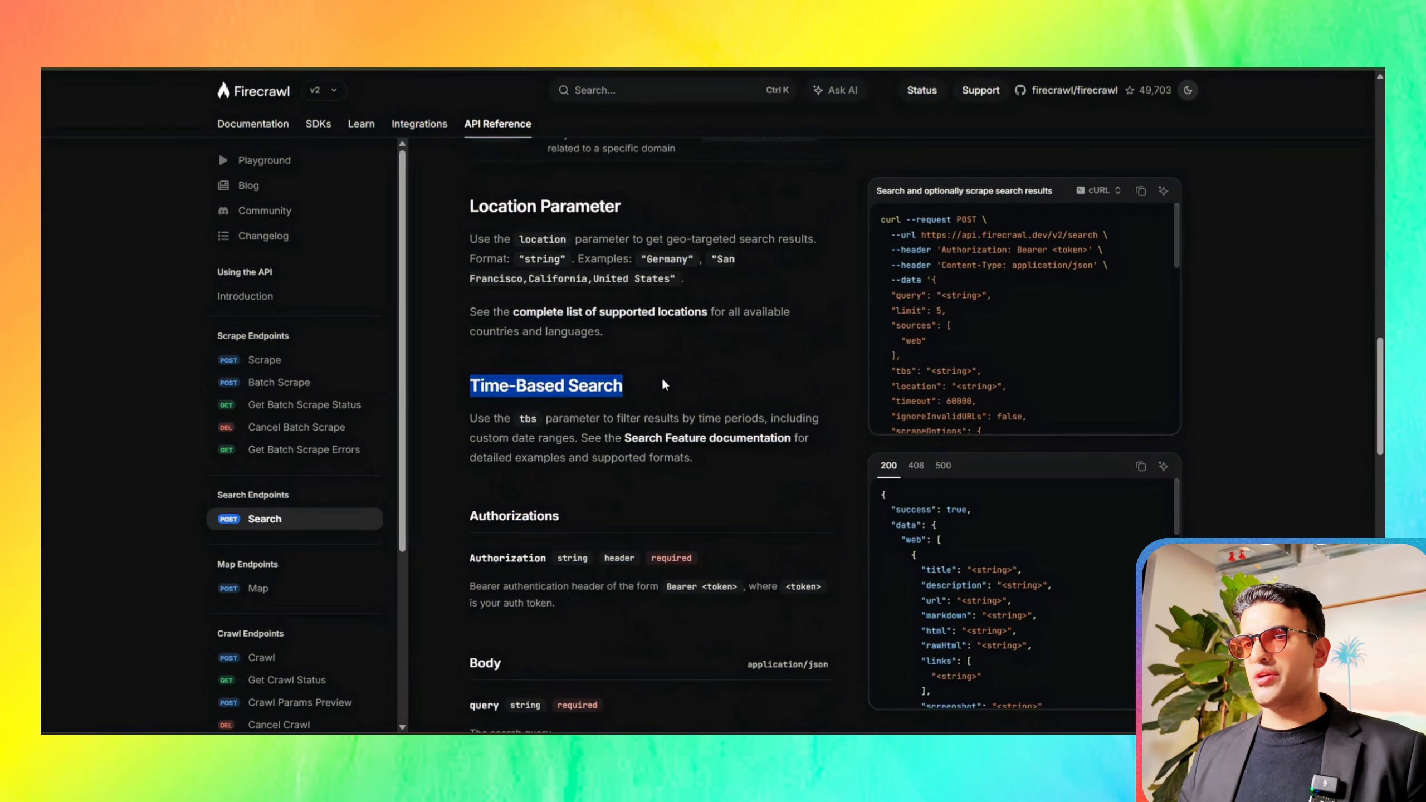
pyautogui.click(664, 385)
pyautogui.moveTo(471, 205); pyautogui.dragTo(633, 208)
pyautogui.click(633, 209)
pyautogui.scroll(4, 632, 208)
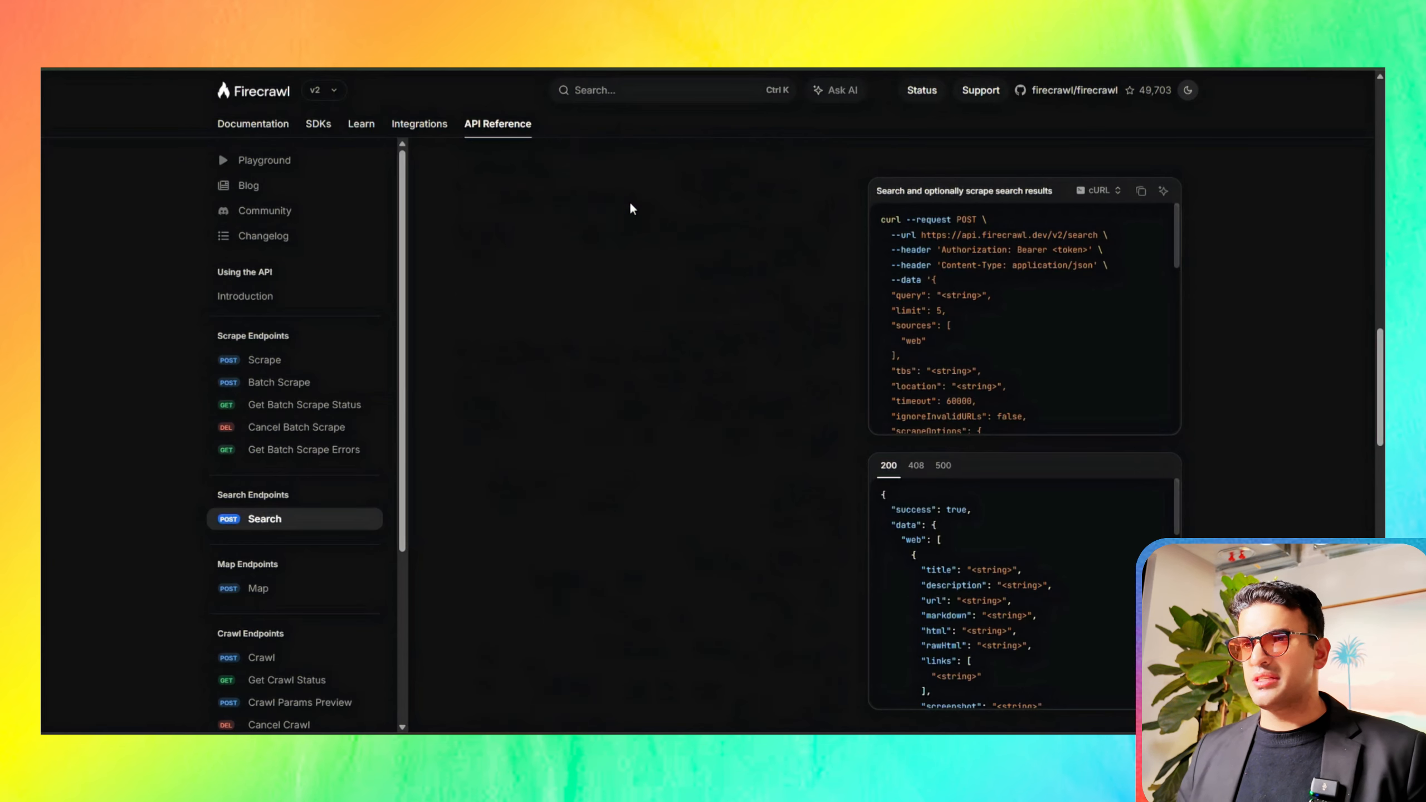
# Step: Review the Search endpoint's authorization header and body parameters, from query and limit through scrapeOptions
pyautogui.scroll(-6, 633, 209)
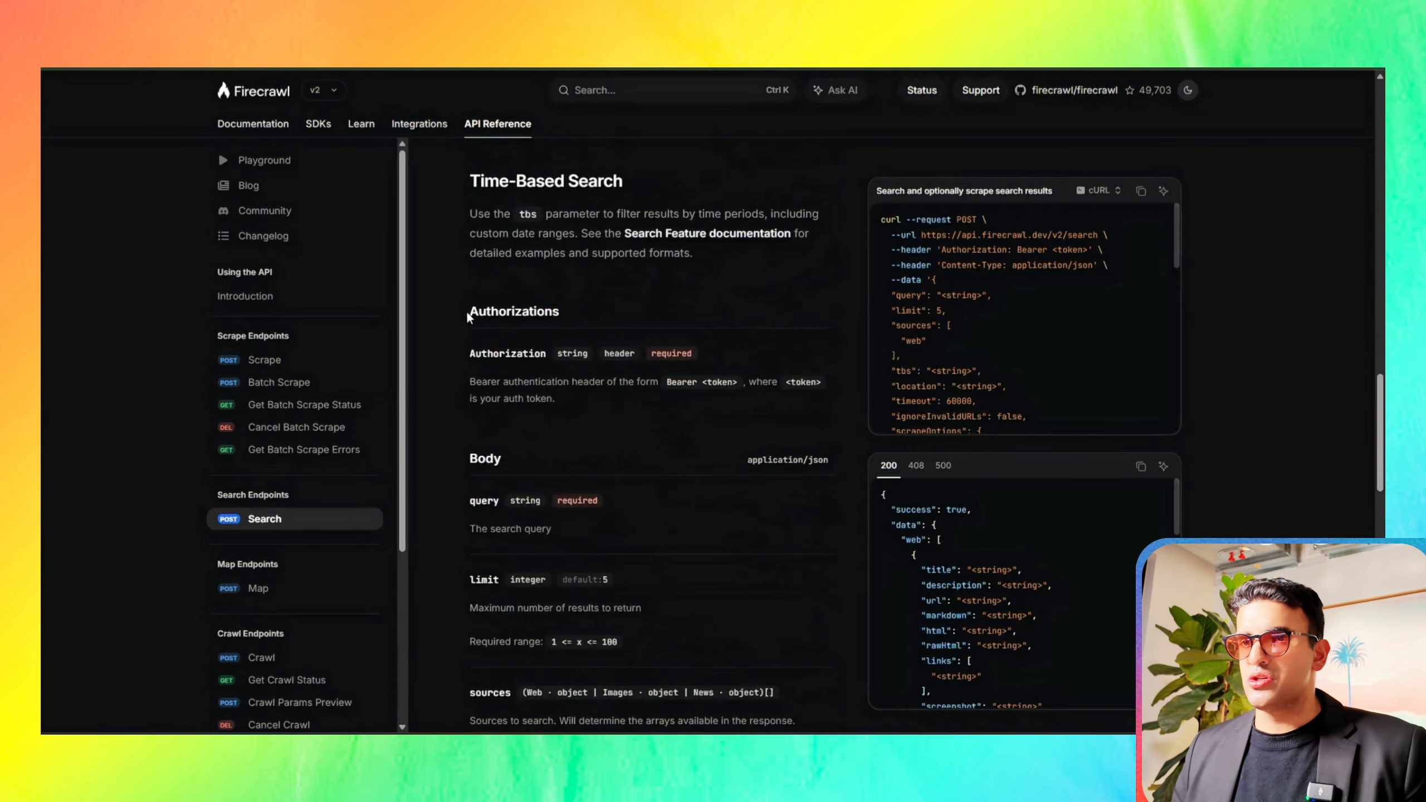
pyautogui.moveTo(469, 312); pyautogui.dragTo(571, 309)
pyautogui.click(572, 305)
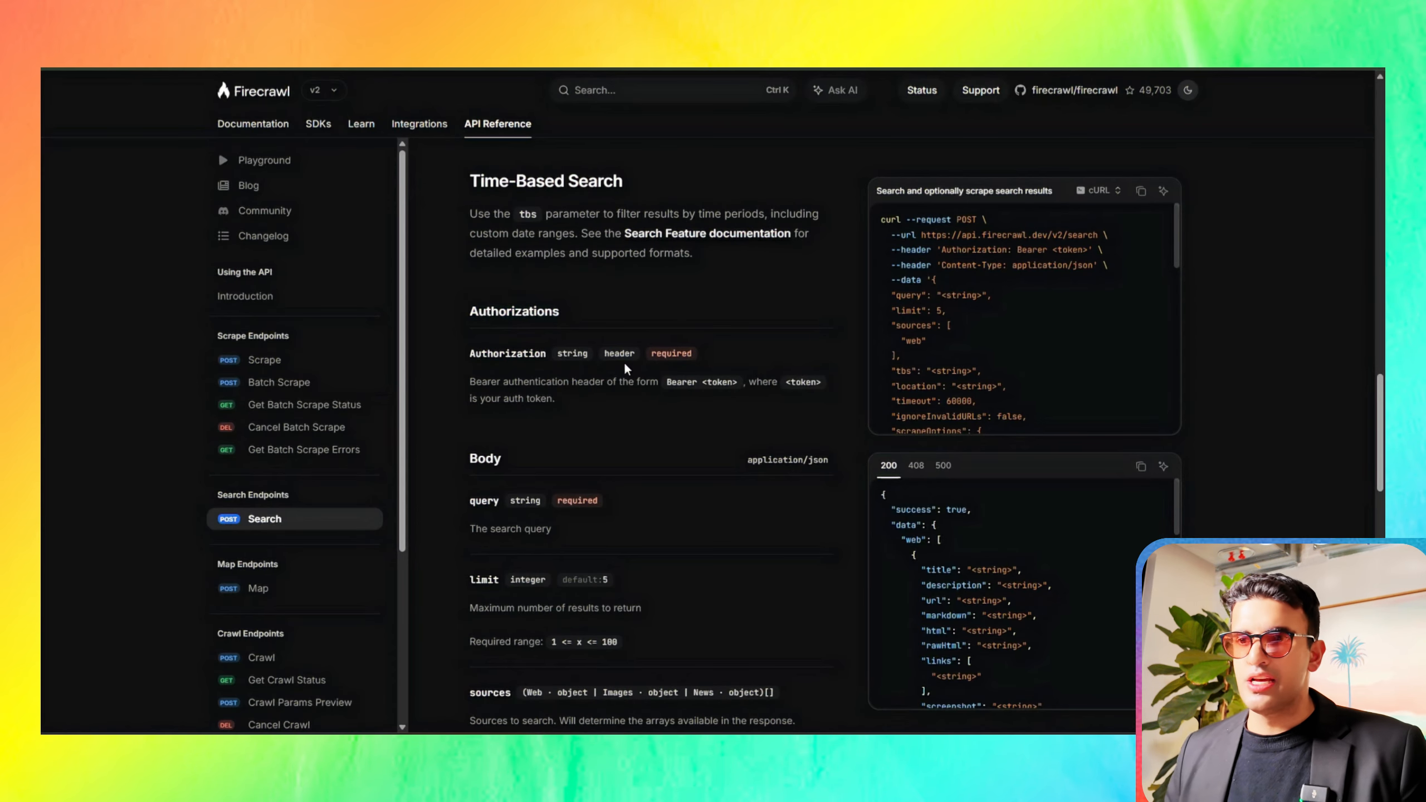
pyautogui.click(674, 361)
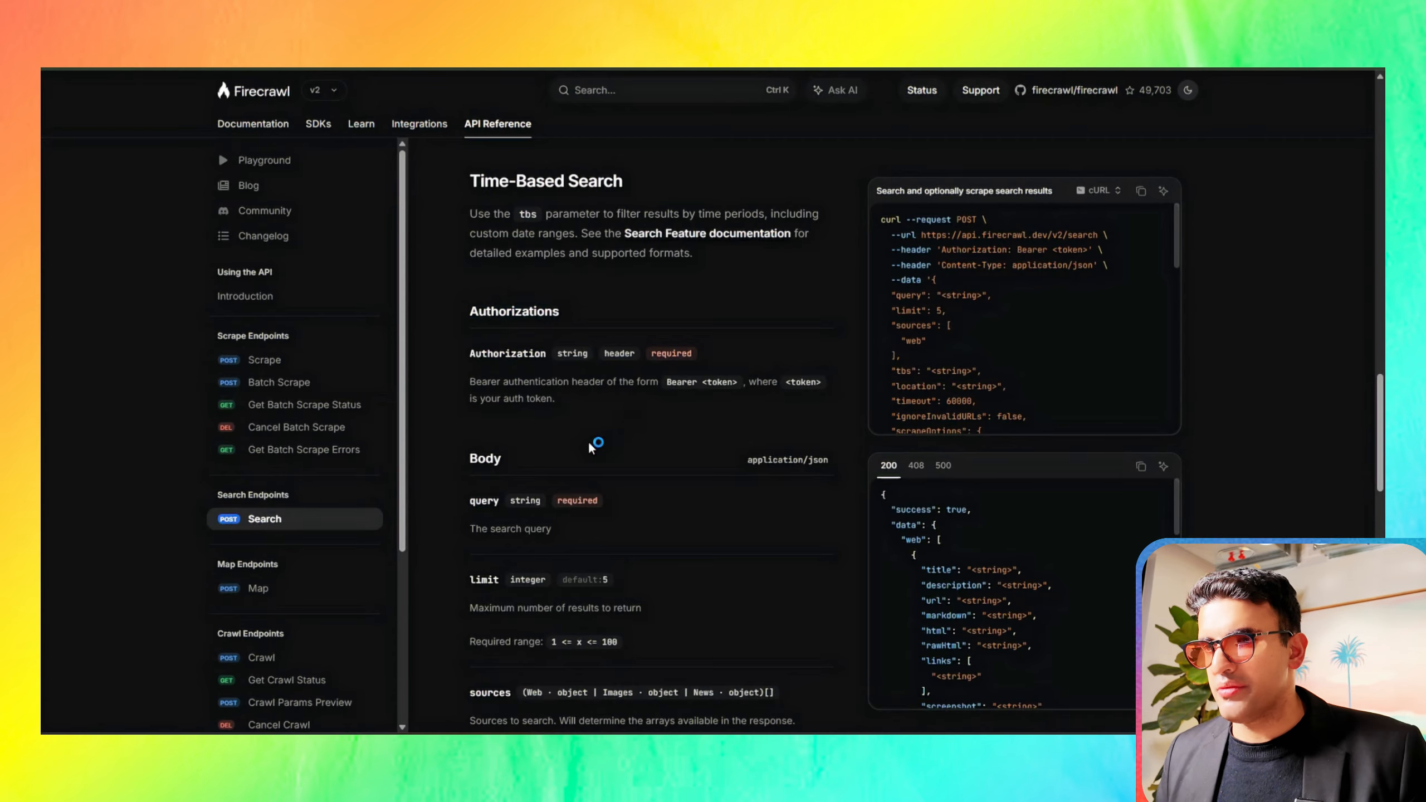
pyautogui.scroll(-5, 590, 449)
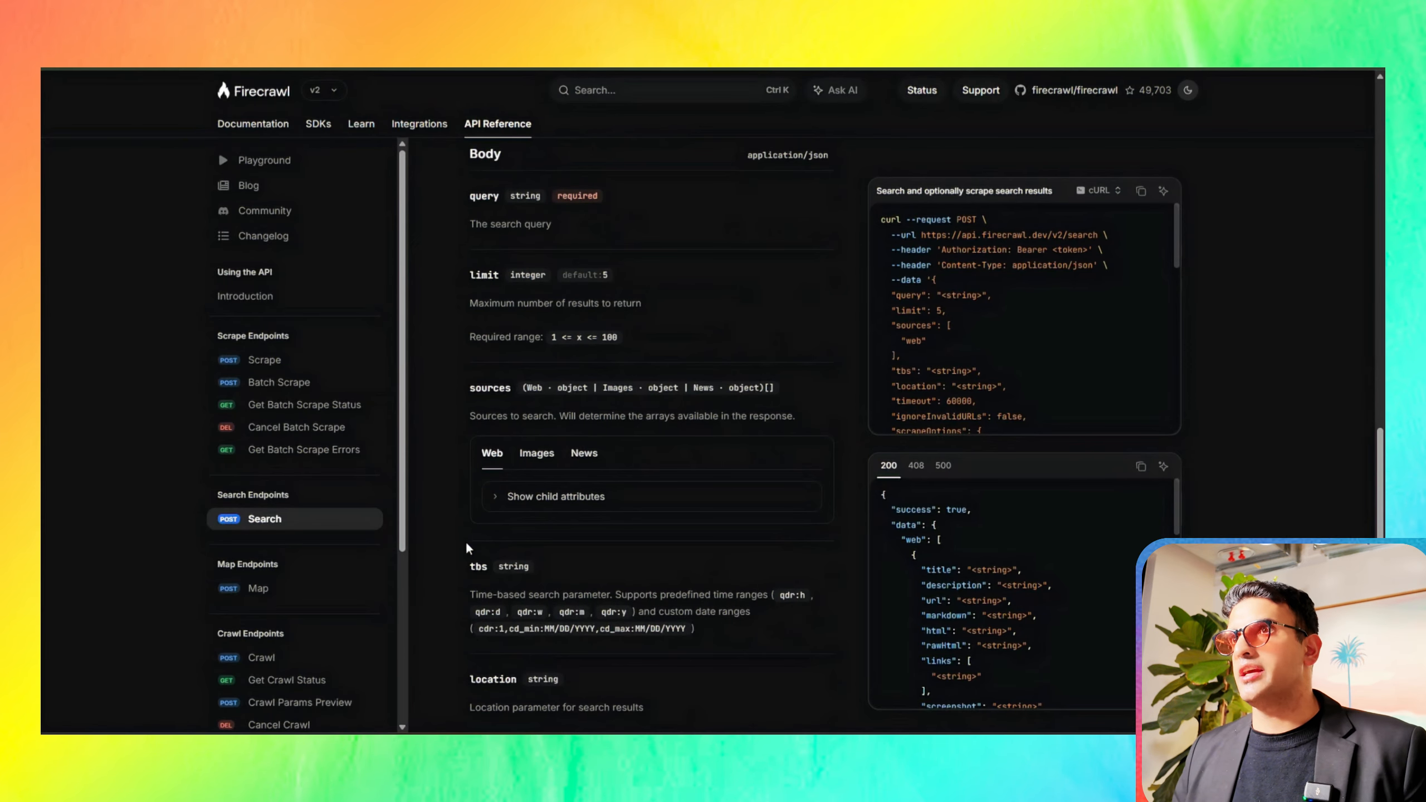
pyautogui.scroll(-5, 533, 553)
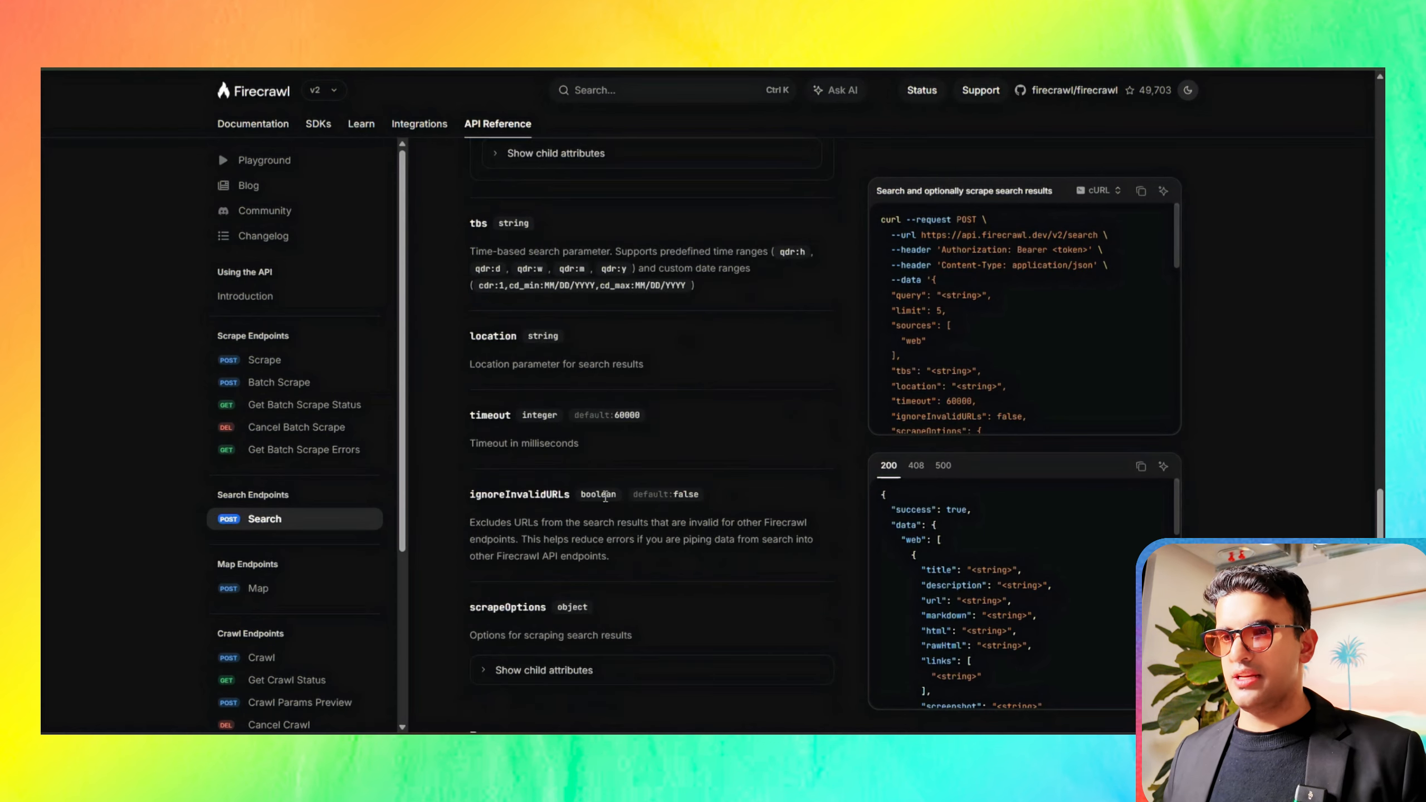
# Step: Copy the Search endpoint's cURL example and import it into the HTTP Request tool in n8n
pyautogui.scroll(15, 605, 497)
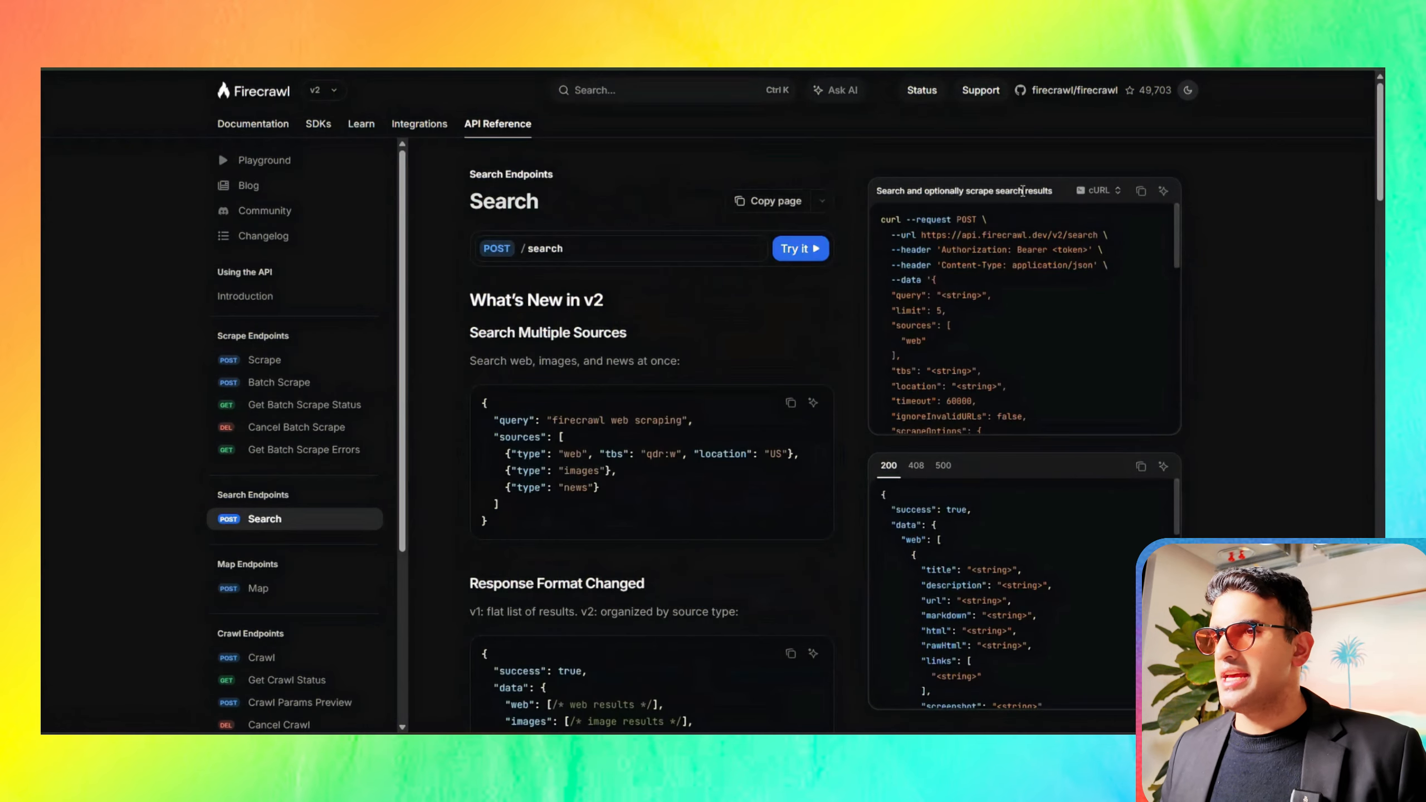
pyautogui.click(1116, 193)
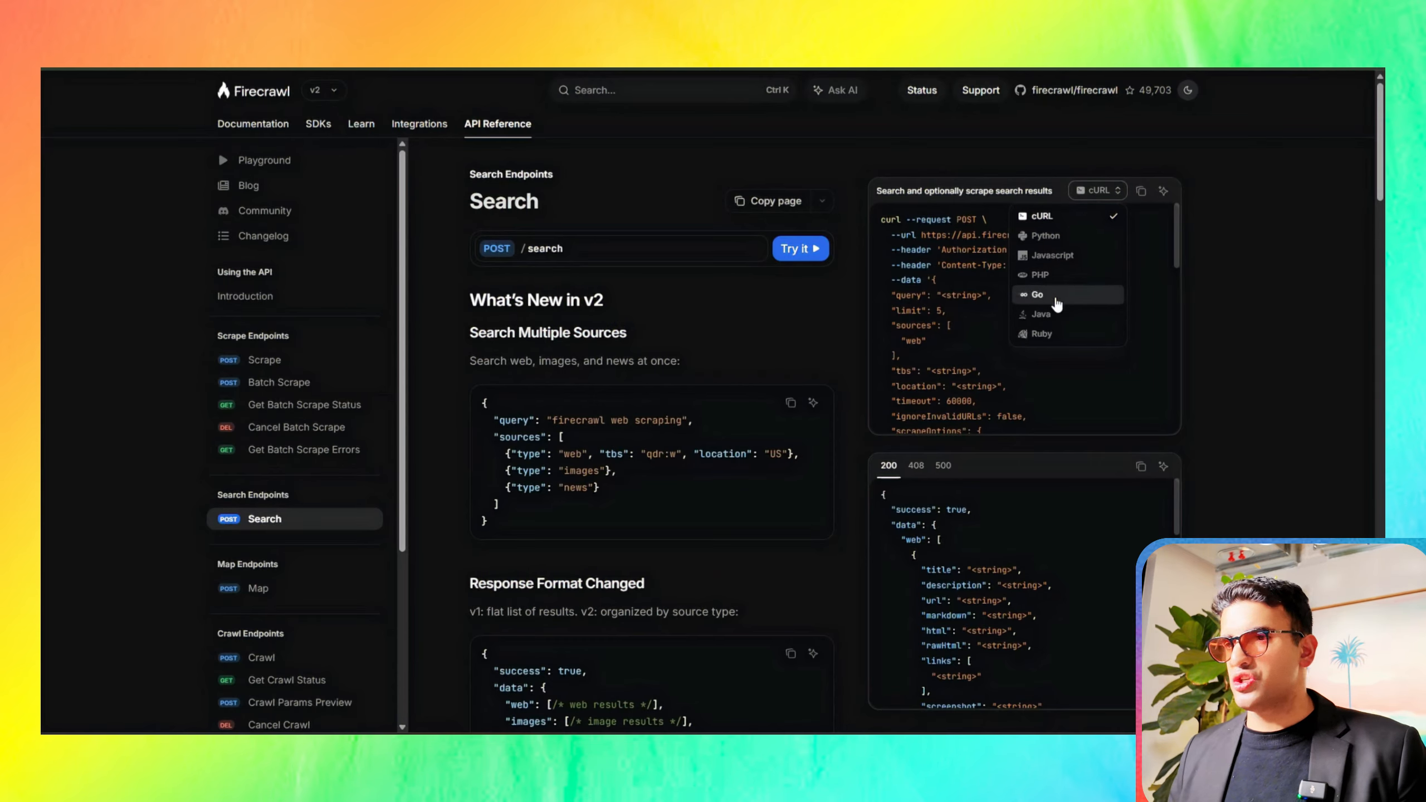
pyautogui.click(1162, 250)
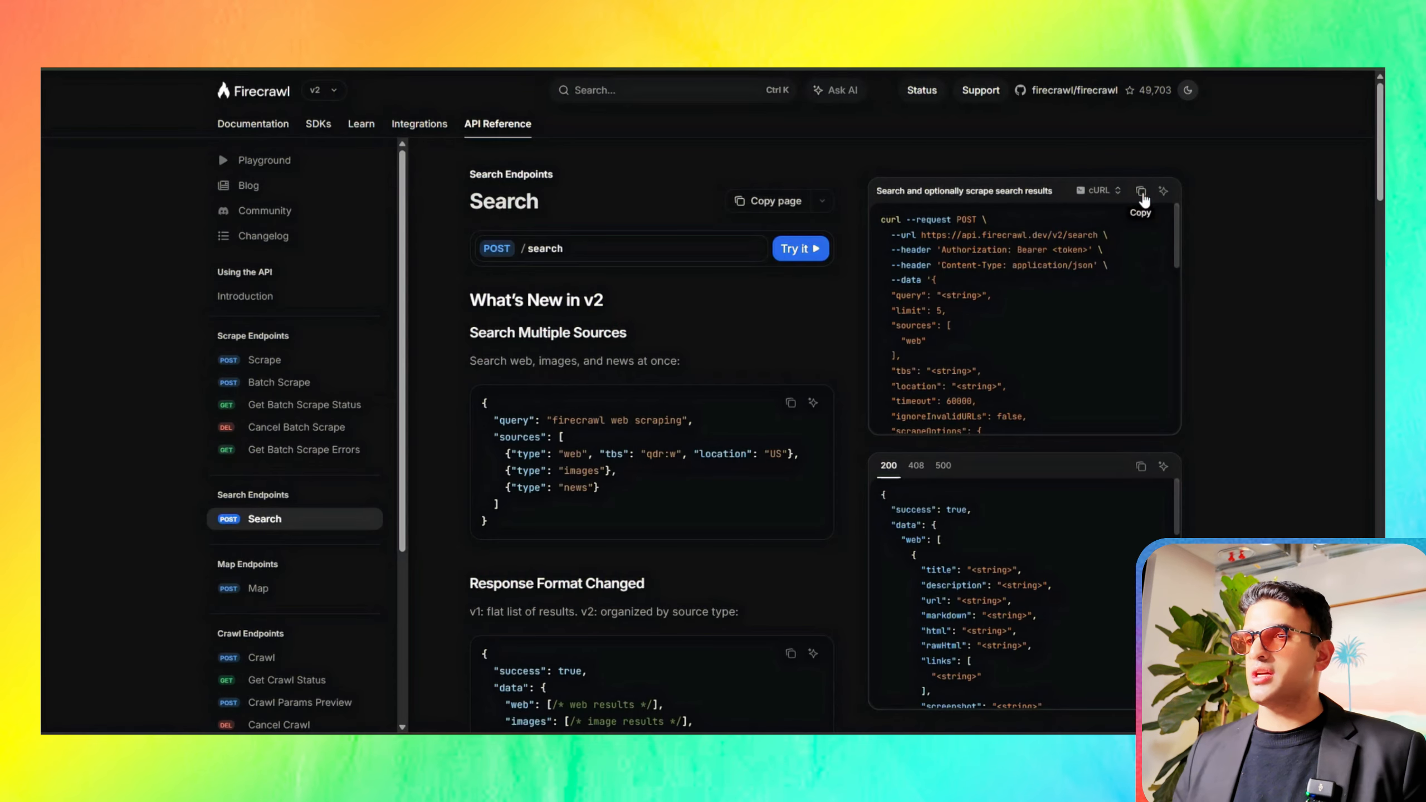
pyautogui.click(1142, 192)
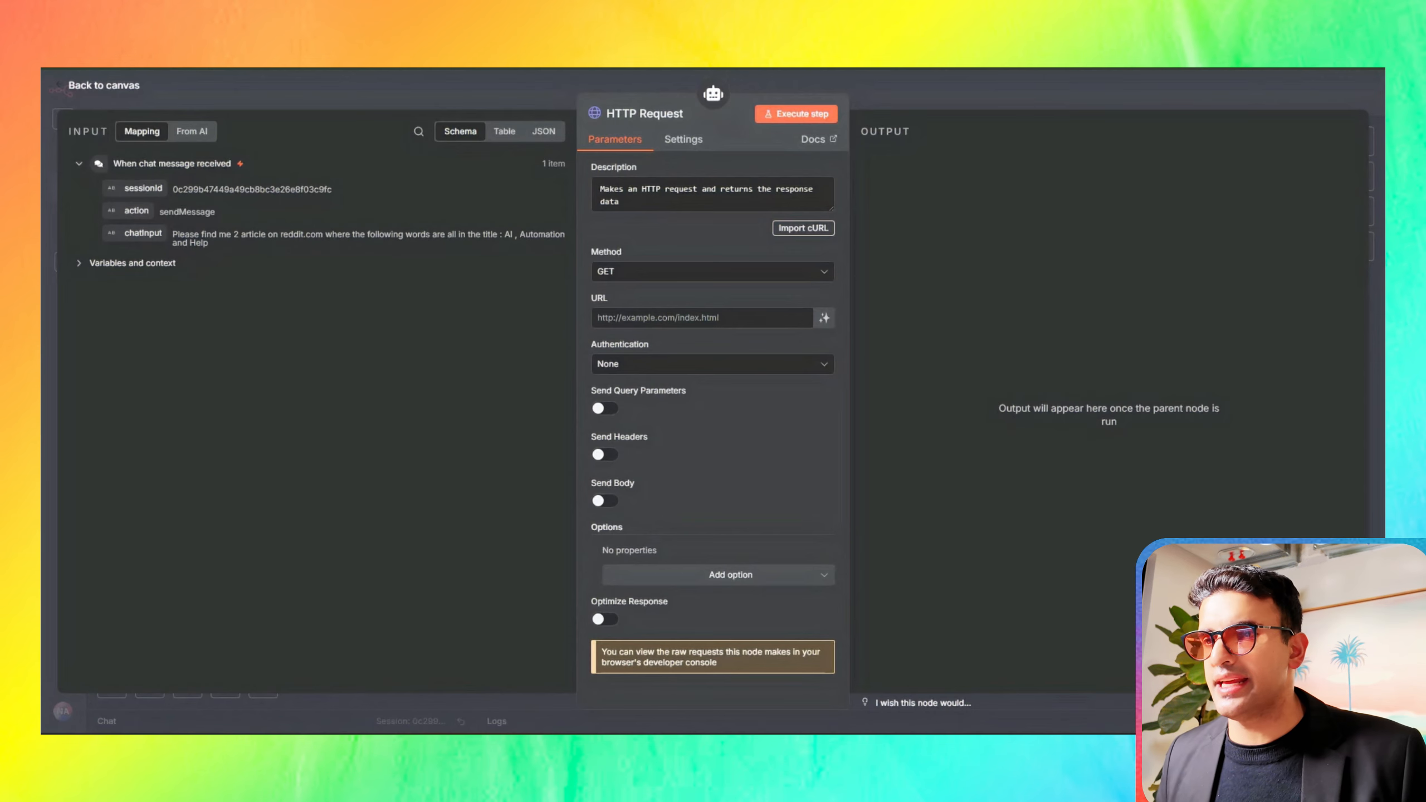
pyautogui.click(784, 228)
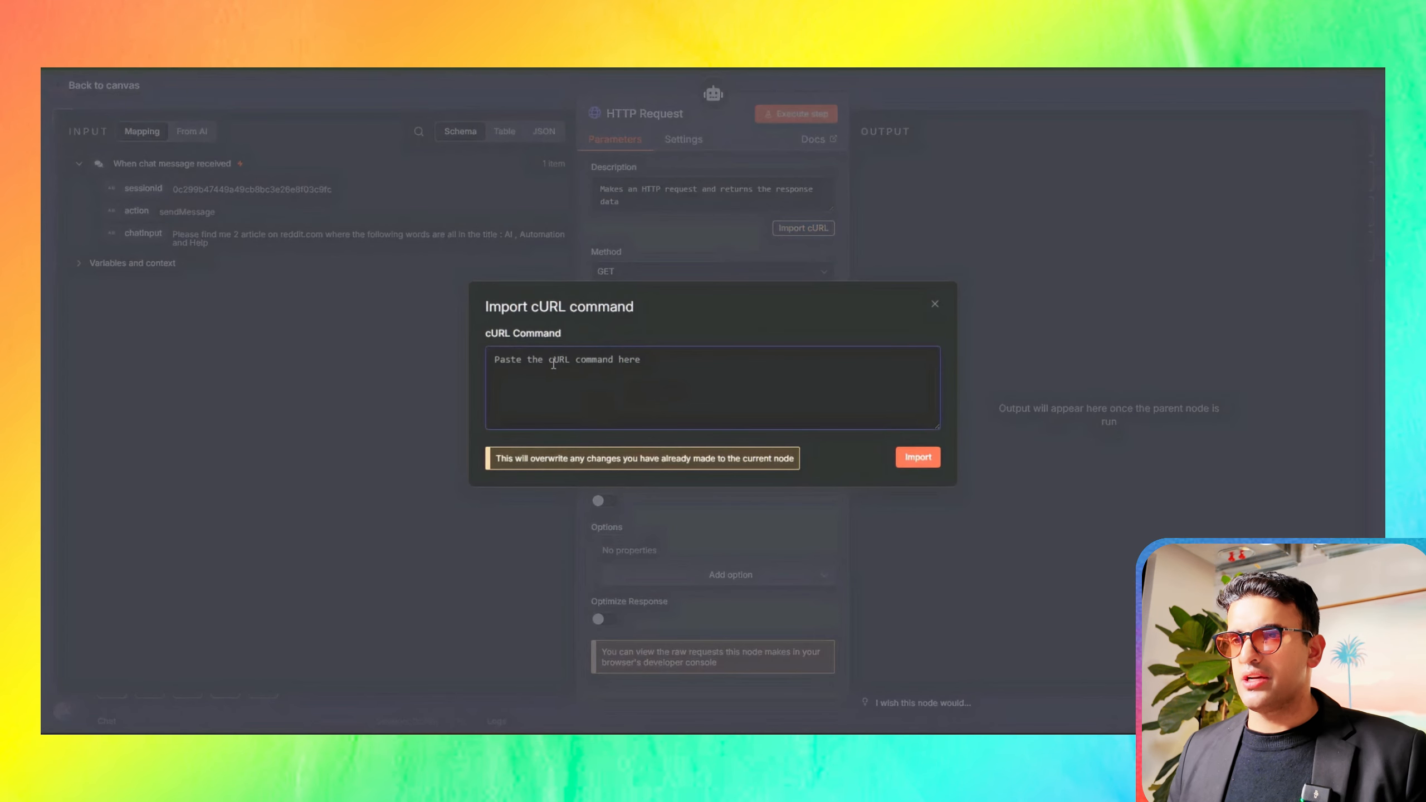
pyautogui.hotkey('ctrl', 'v')
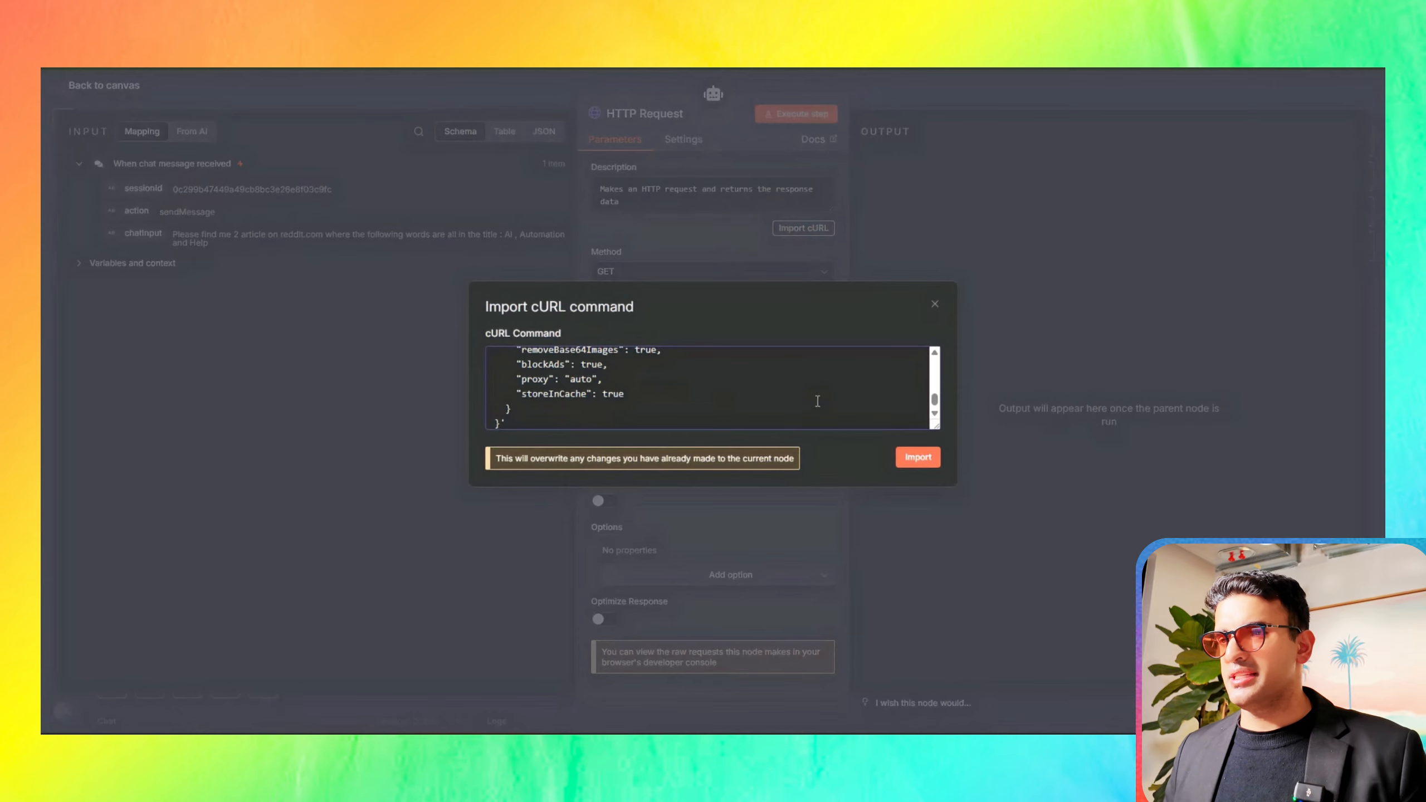
pyautogui.click(919, 458)
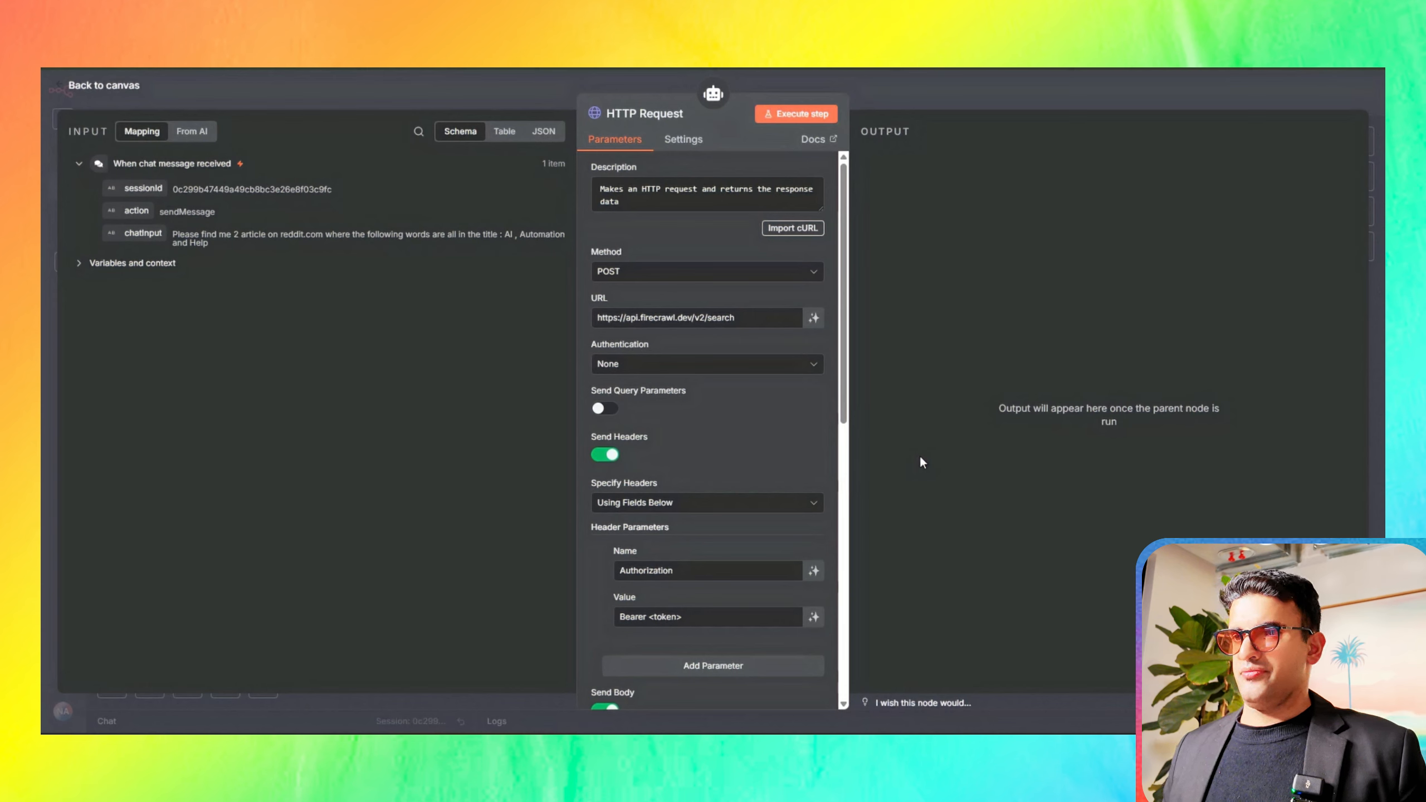
# Step: Turn off Send Headers in the HTTP Request tool and set its authentication to Generic Credential Type with Header Auth
pyautogui.scroll(-3, 748, 453)
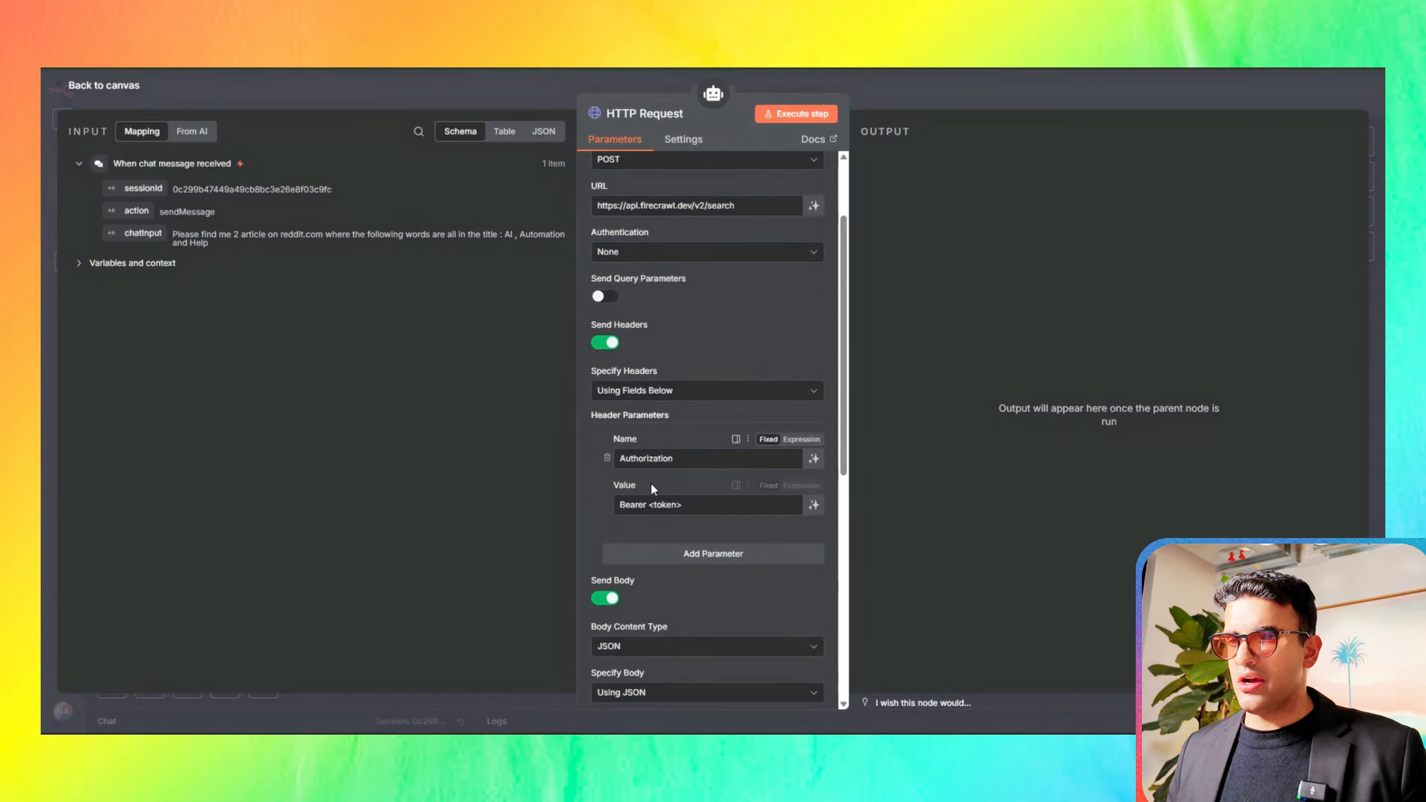
pyautogui.click(604, 343)
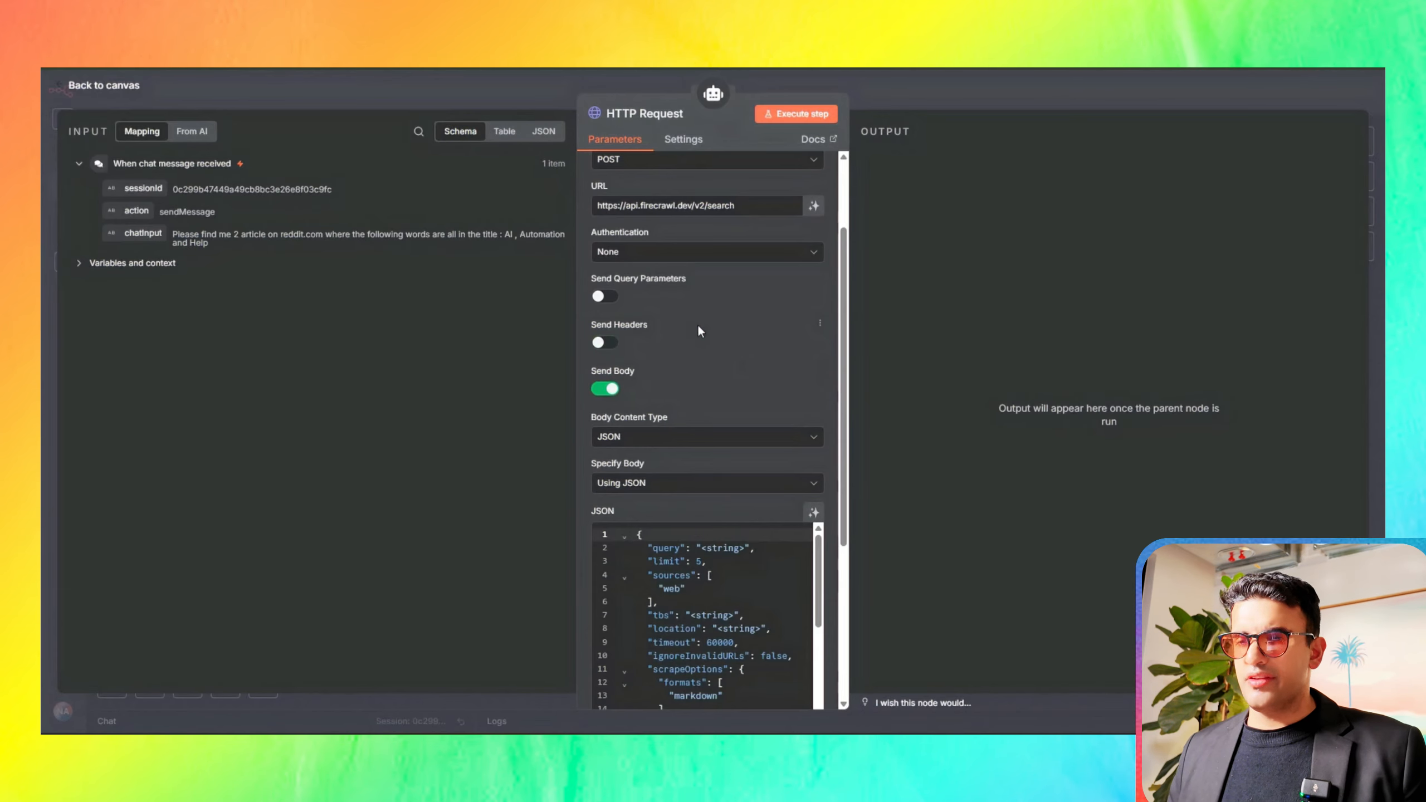
pyautogui.scroll(2, 697, 323)
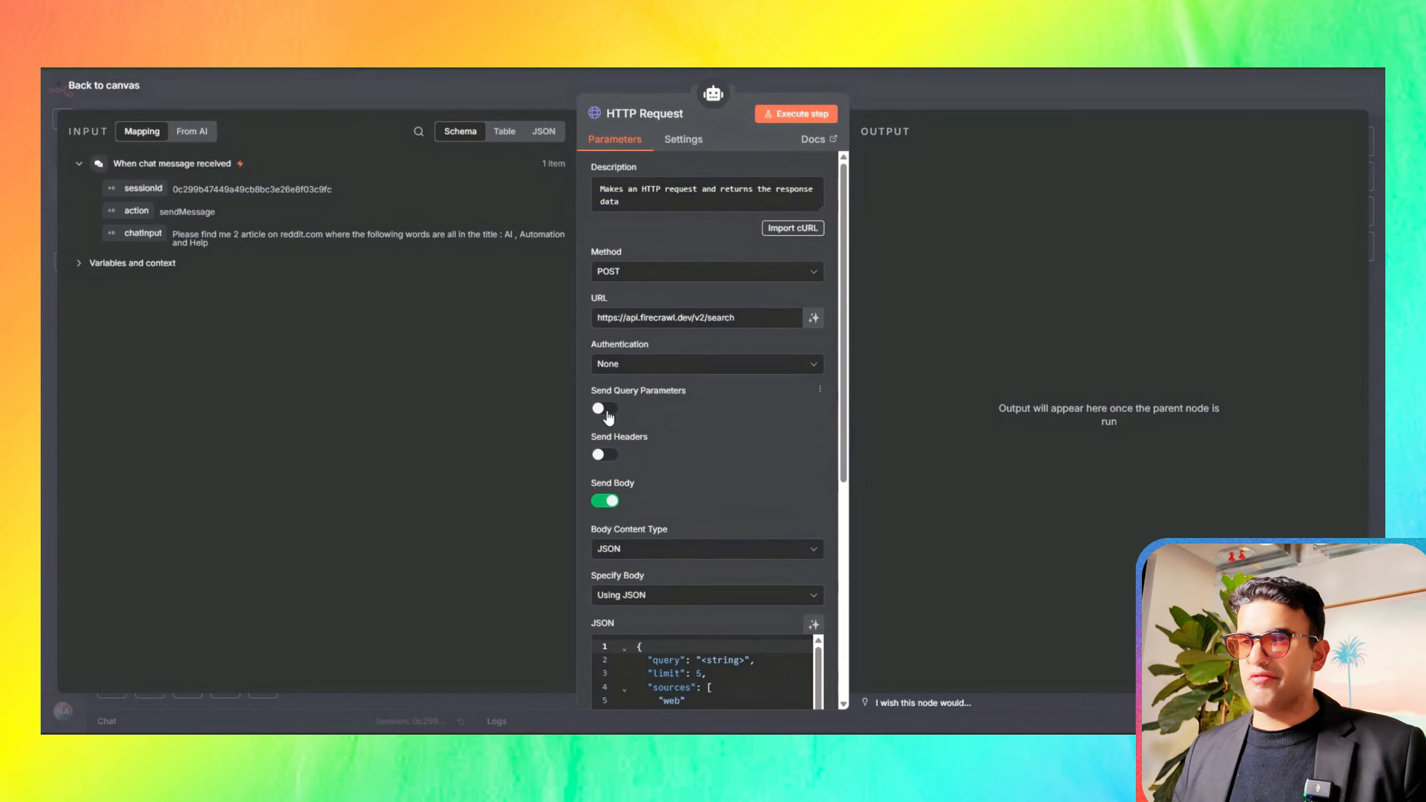
pyautogui.click(664, 369)
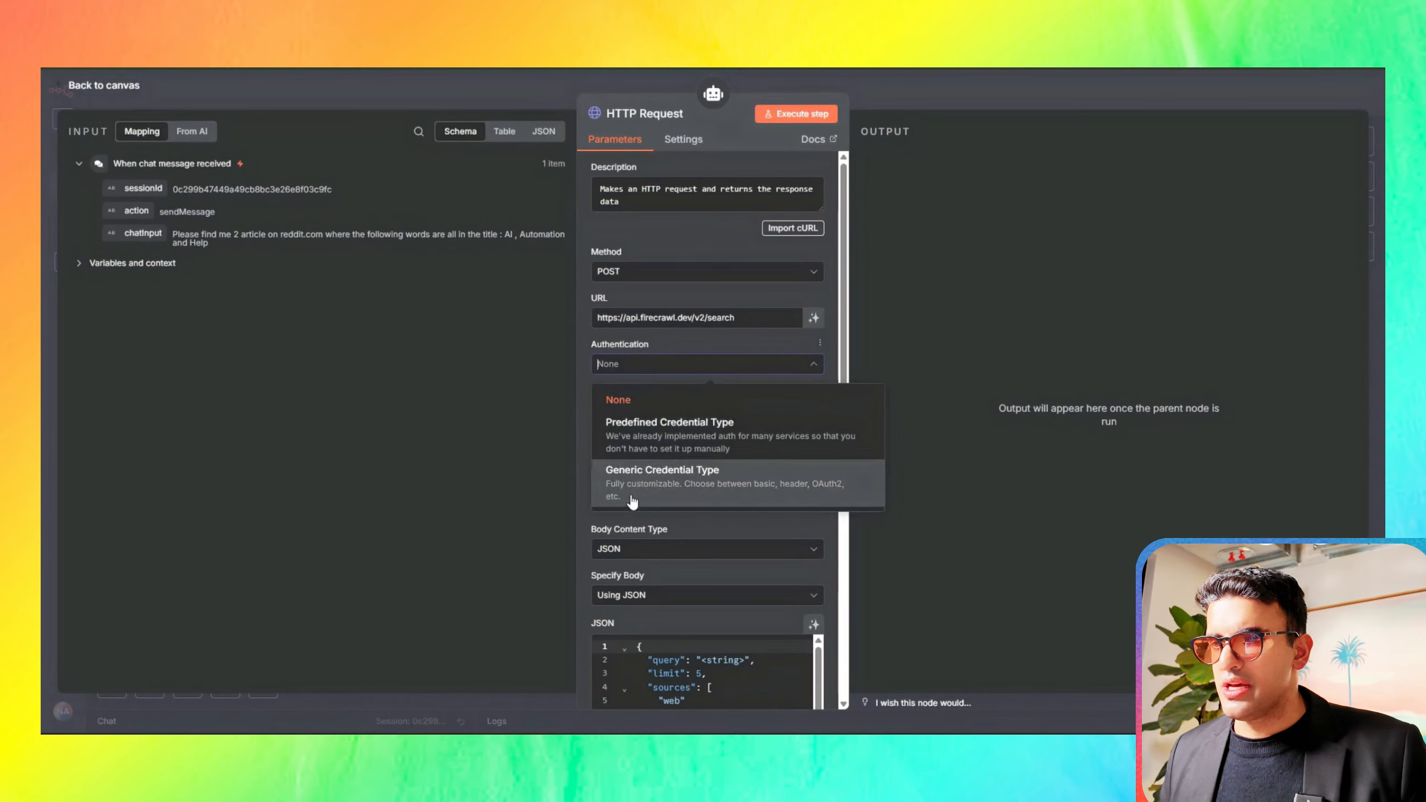
pyautogui.click(638, 486)
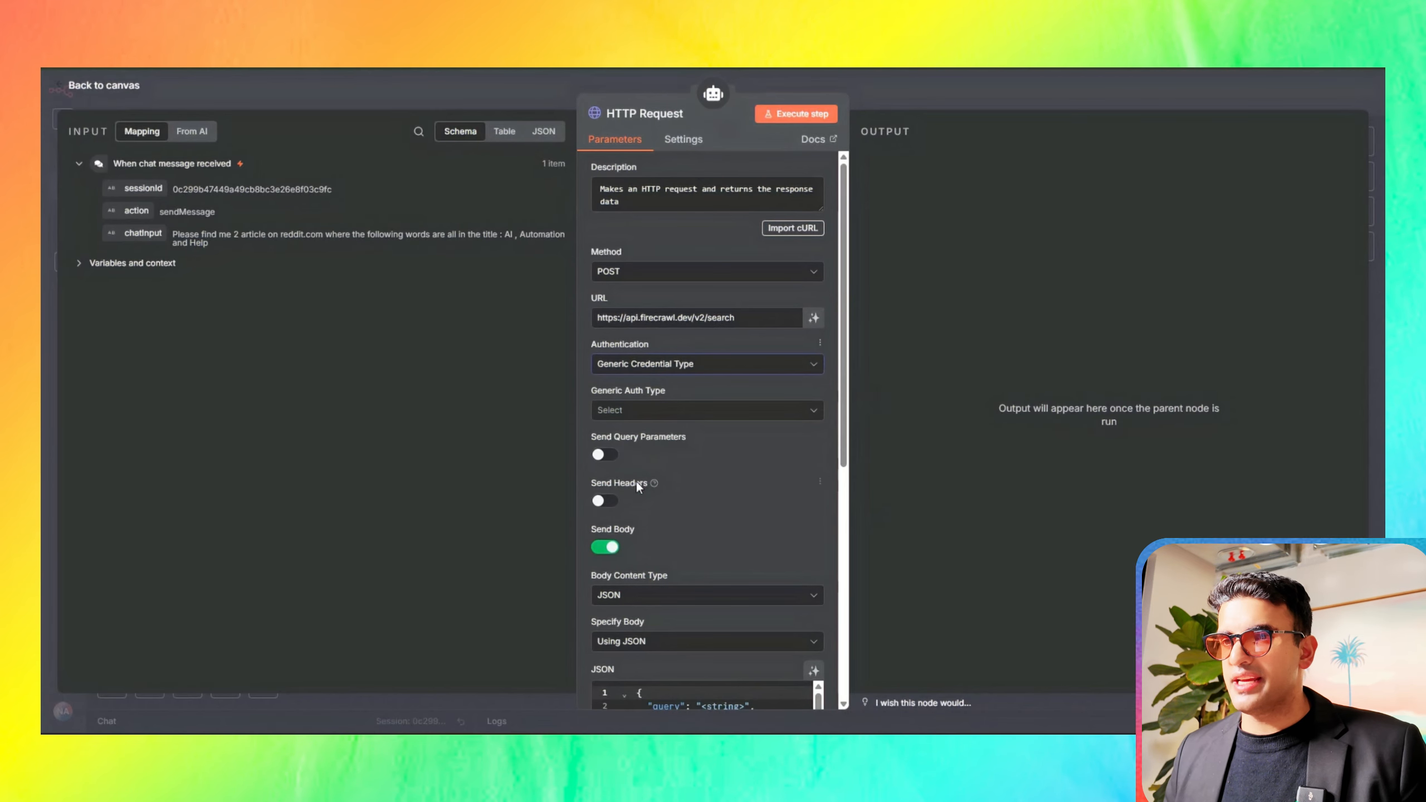
pyautogui.click(639, 413)
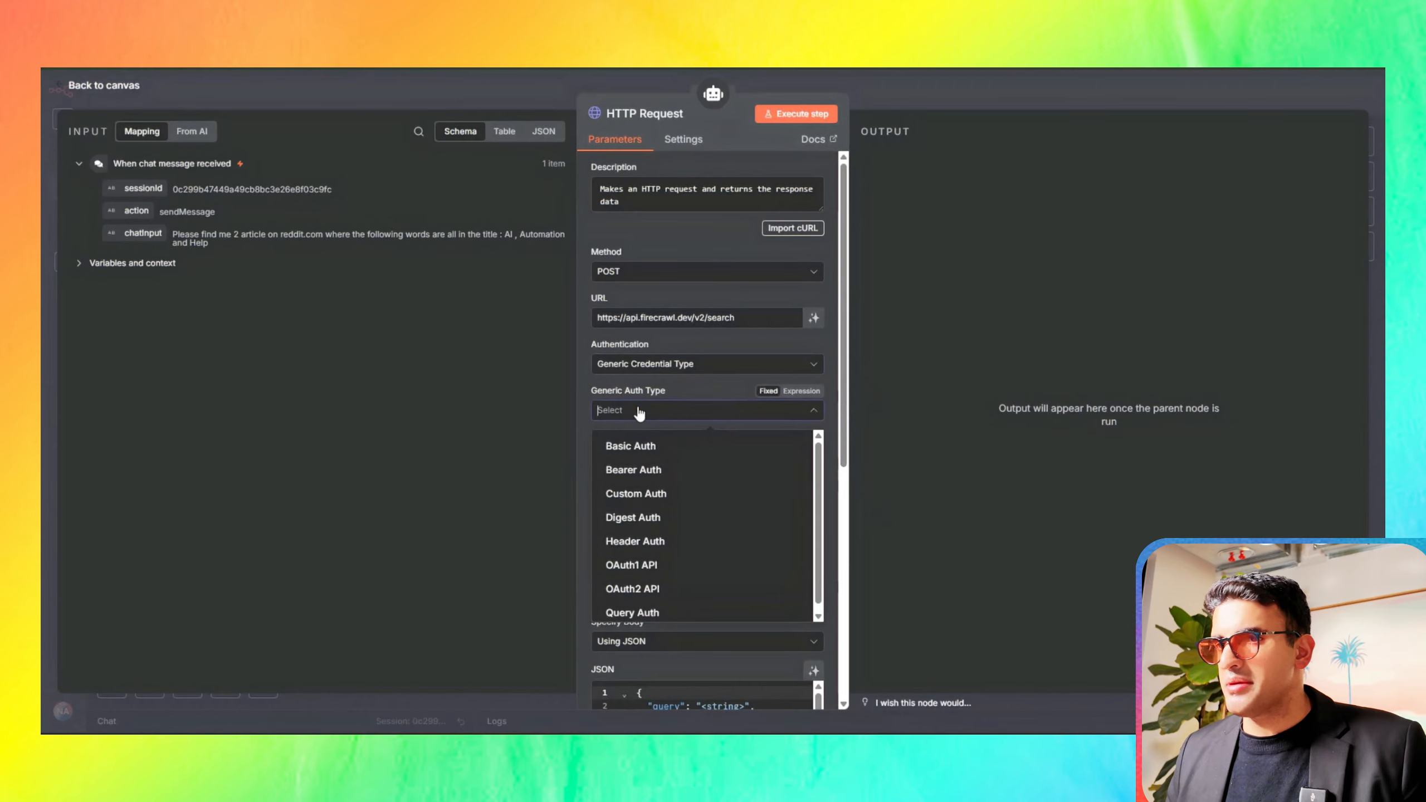
pyautogui.click(632, 541)
# Step: Create a new Header Auth credential and name it Firecrawl
pyautogui.click(658, 454)
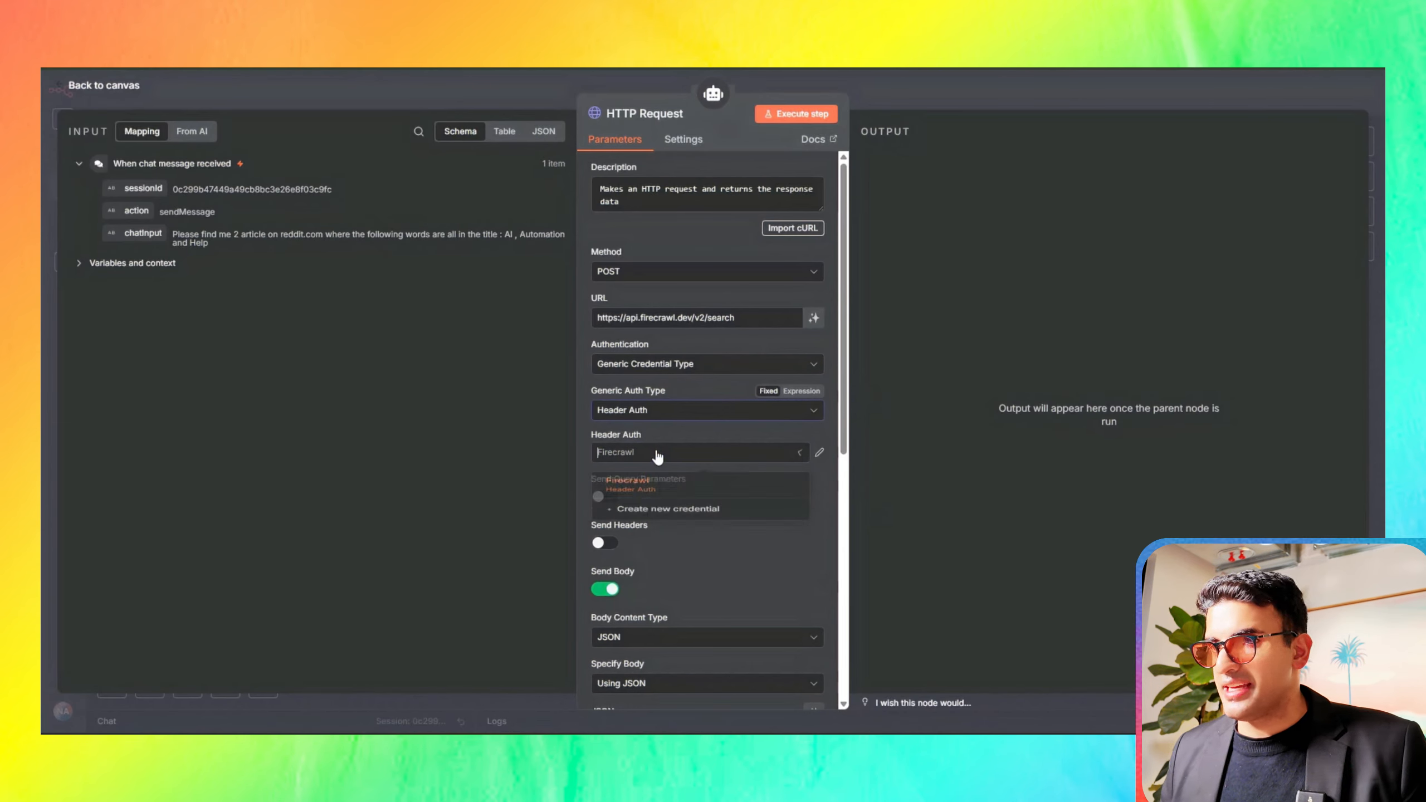
pyautogui.click(660, 525)
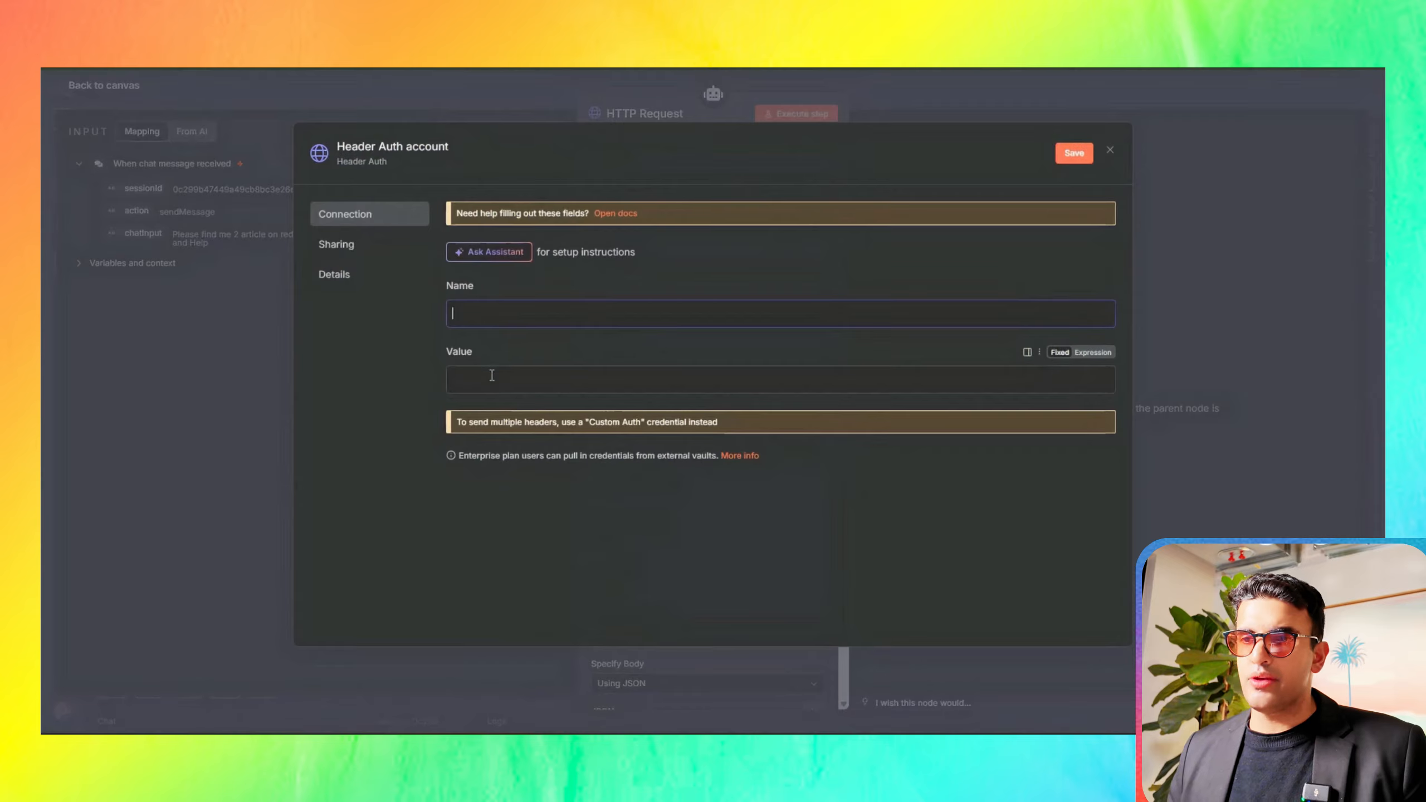
pyautogui.click(416, 146)
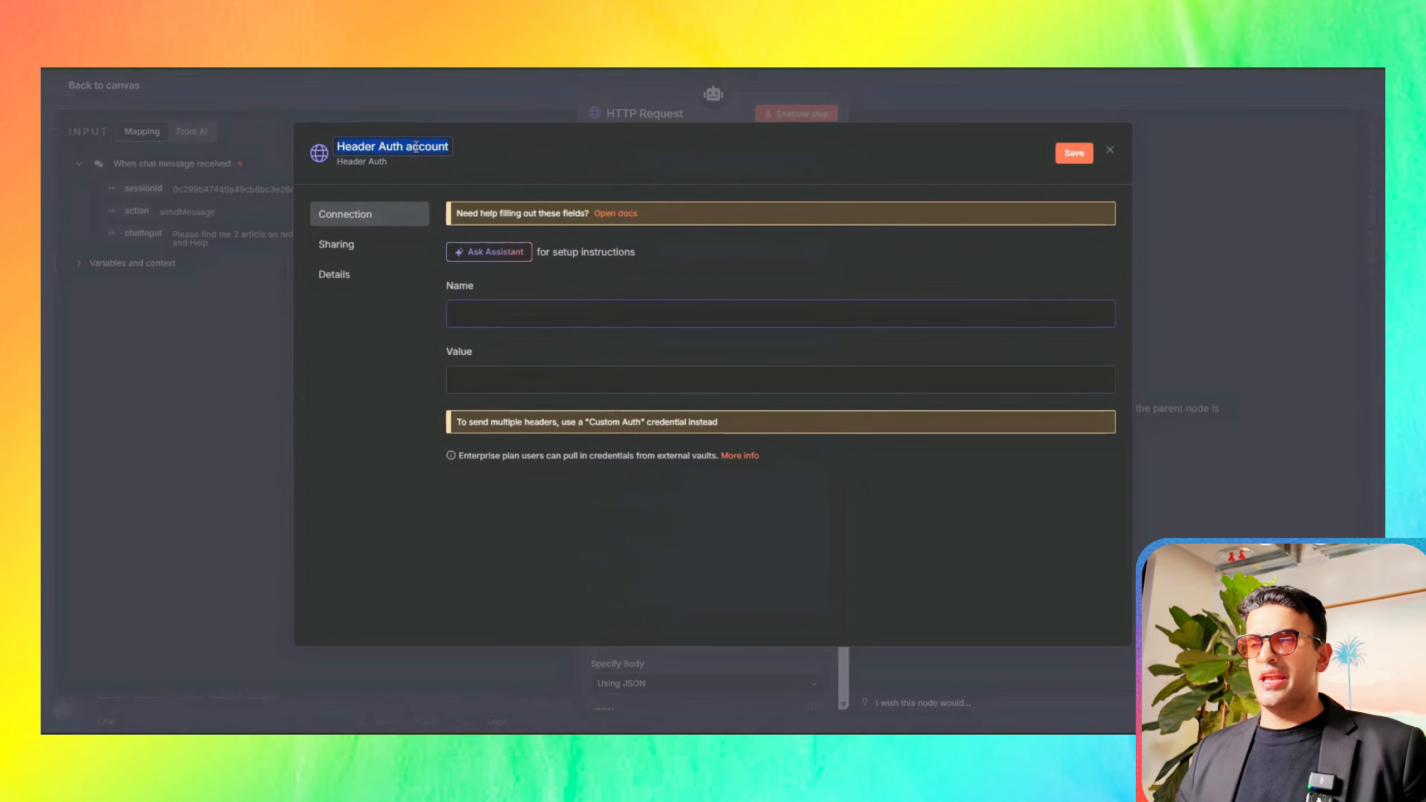
pyautogui.press('BackSpace')
pyautogui.write('Fir')
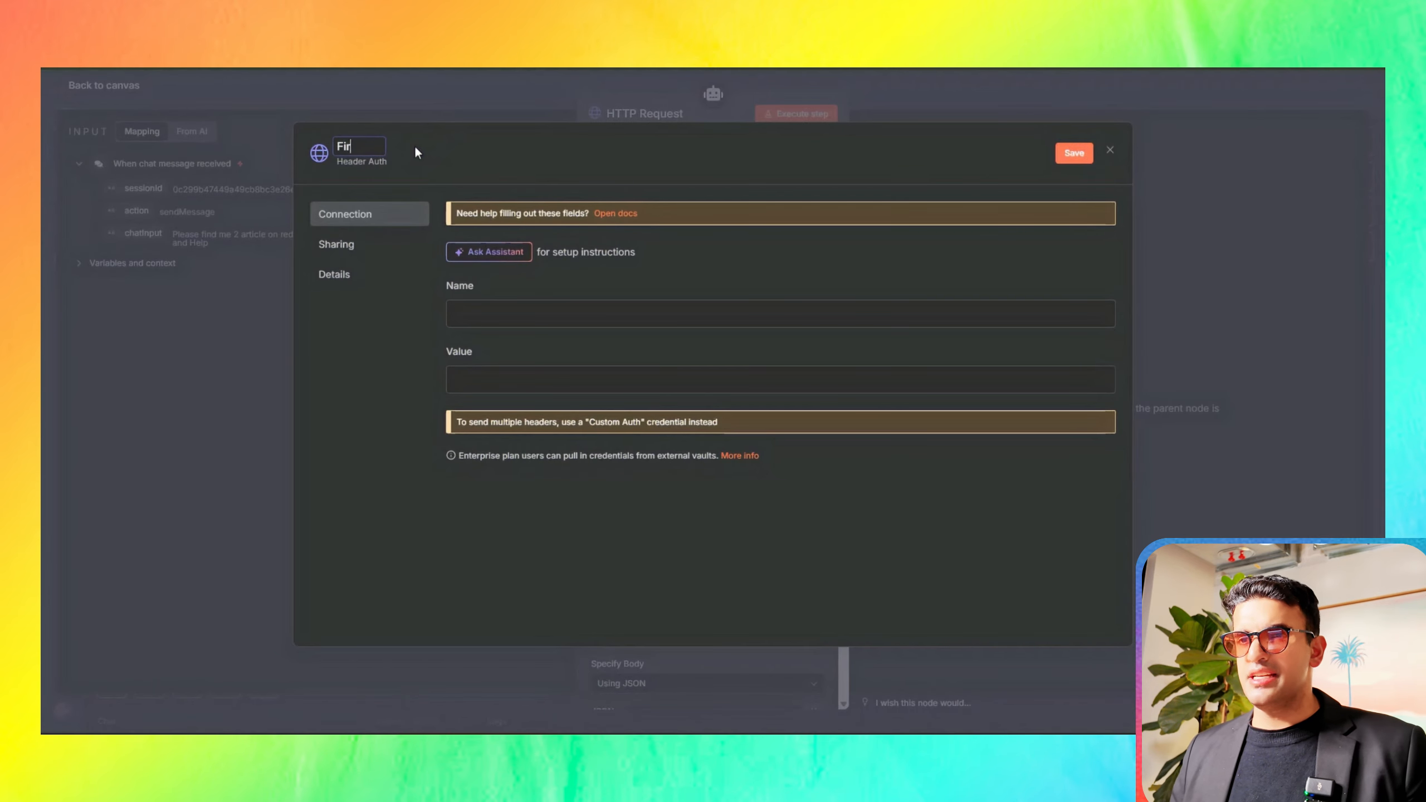
pyautogui.write('ecrae')
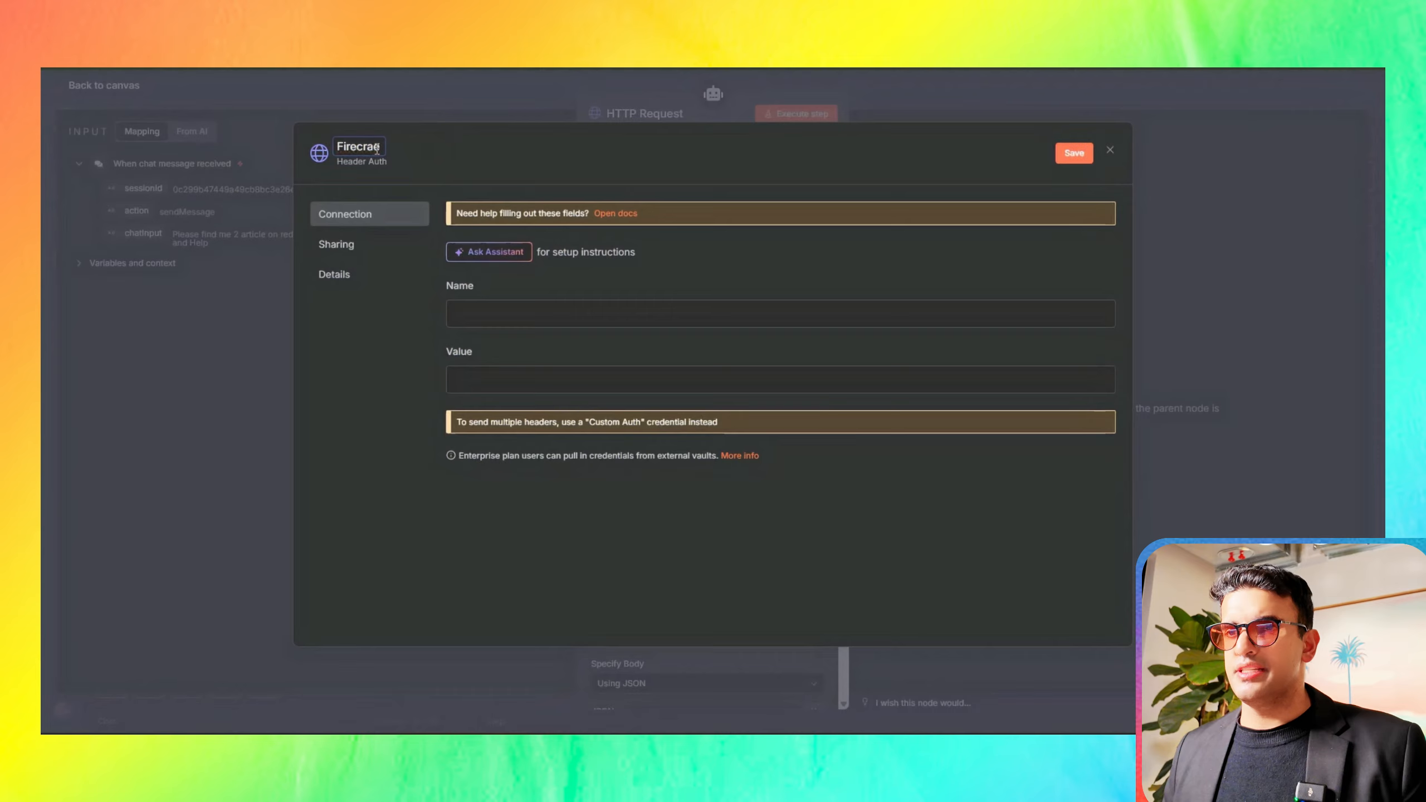
pyautogui.write('wl')
pyautogui.press('Return')
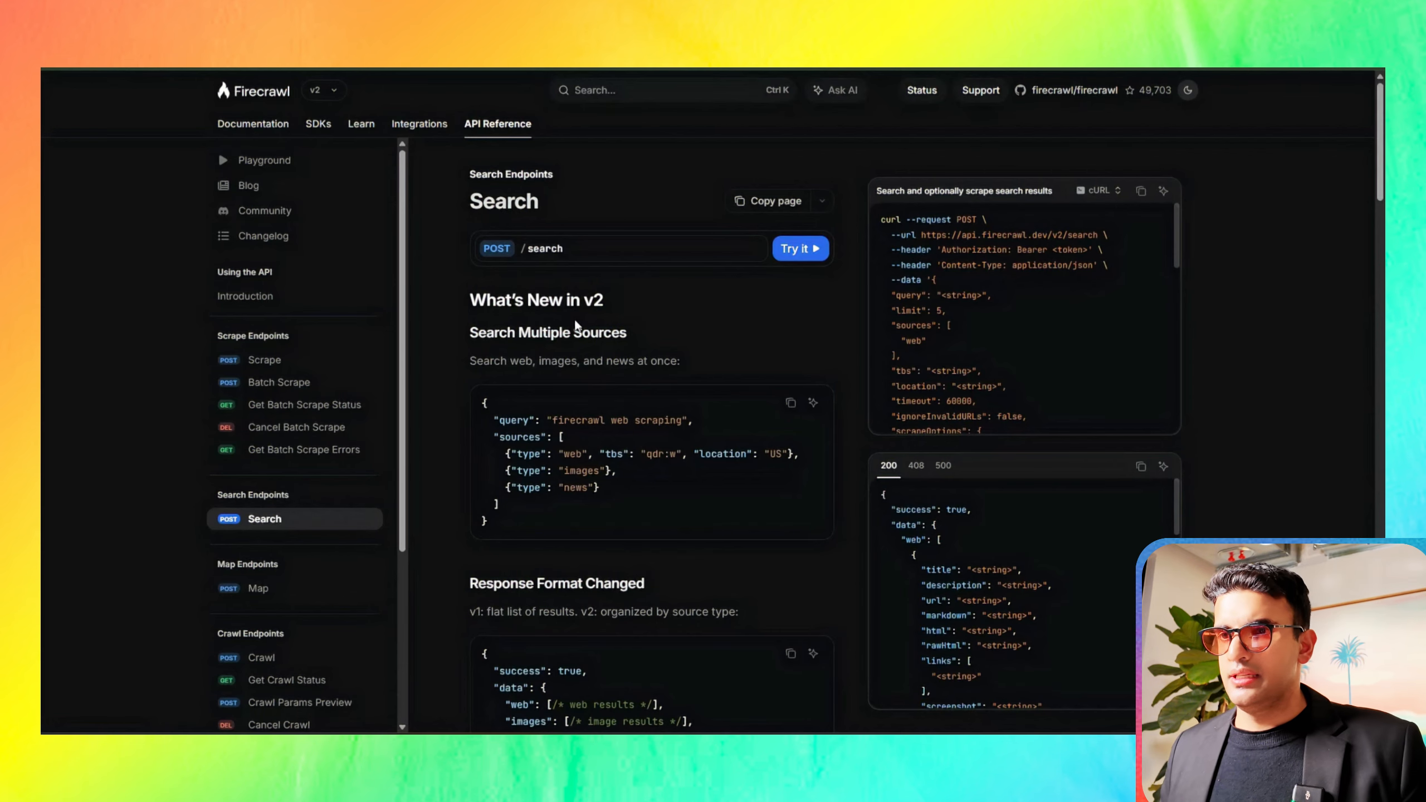
# Step: Copy the header name Authorization from Firecrawl's Search endpoint documentation and paste it as the credential's Name
pyautogui.scroll(-10, 574, 318)
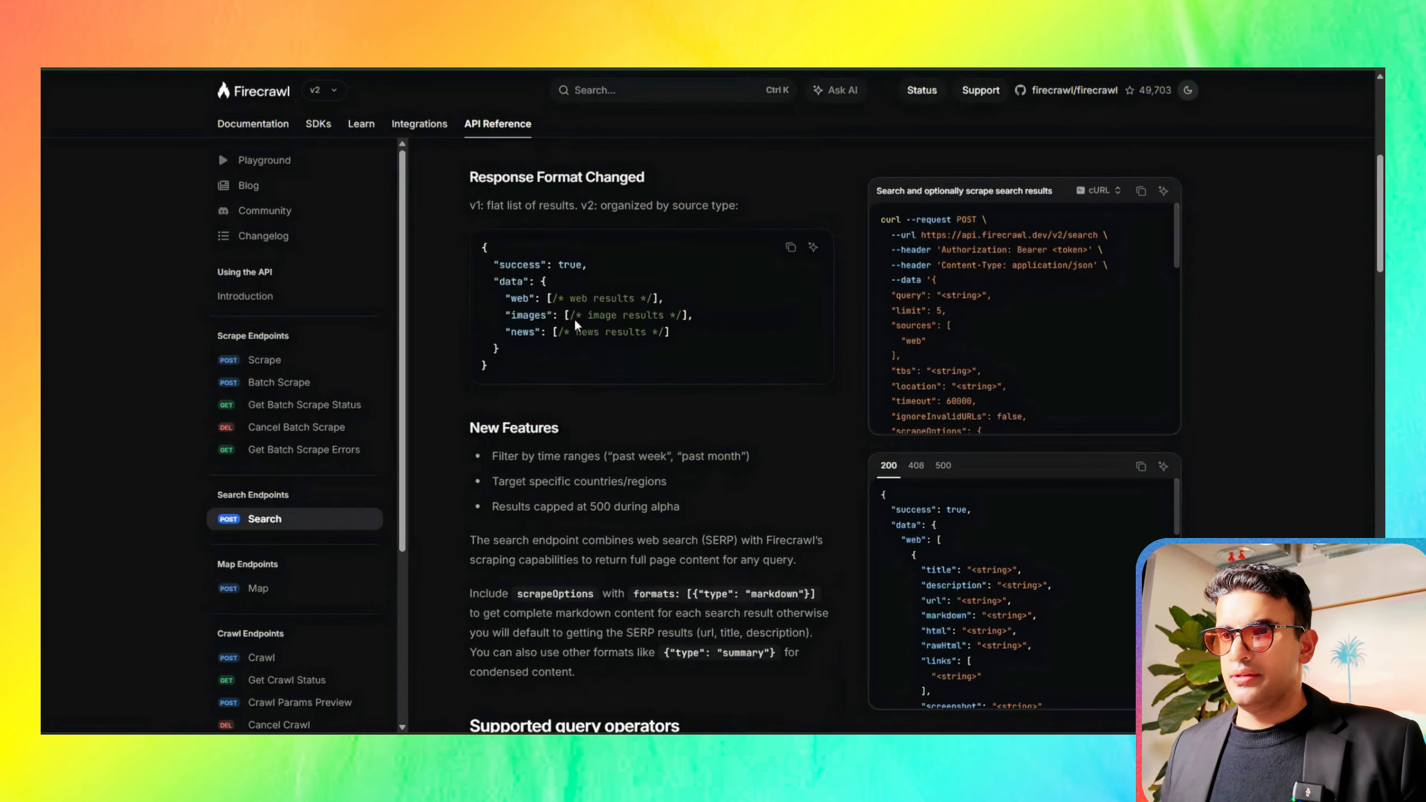
pyautogui.scroll(-10, 574, 318)
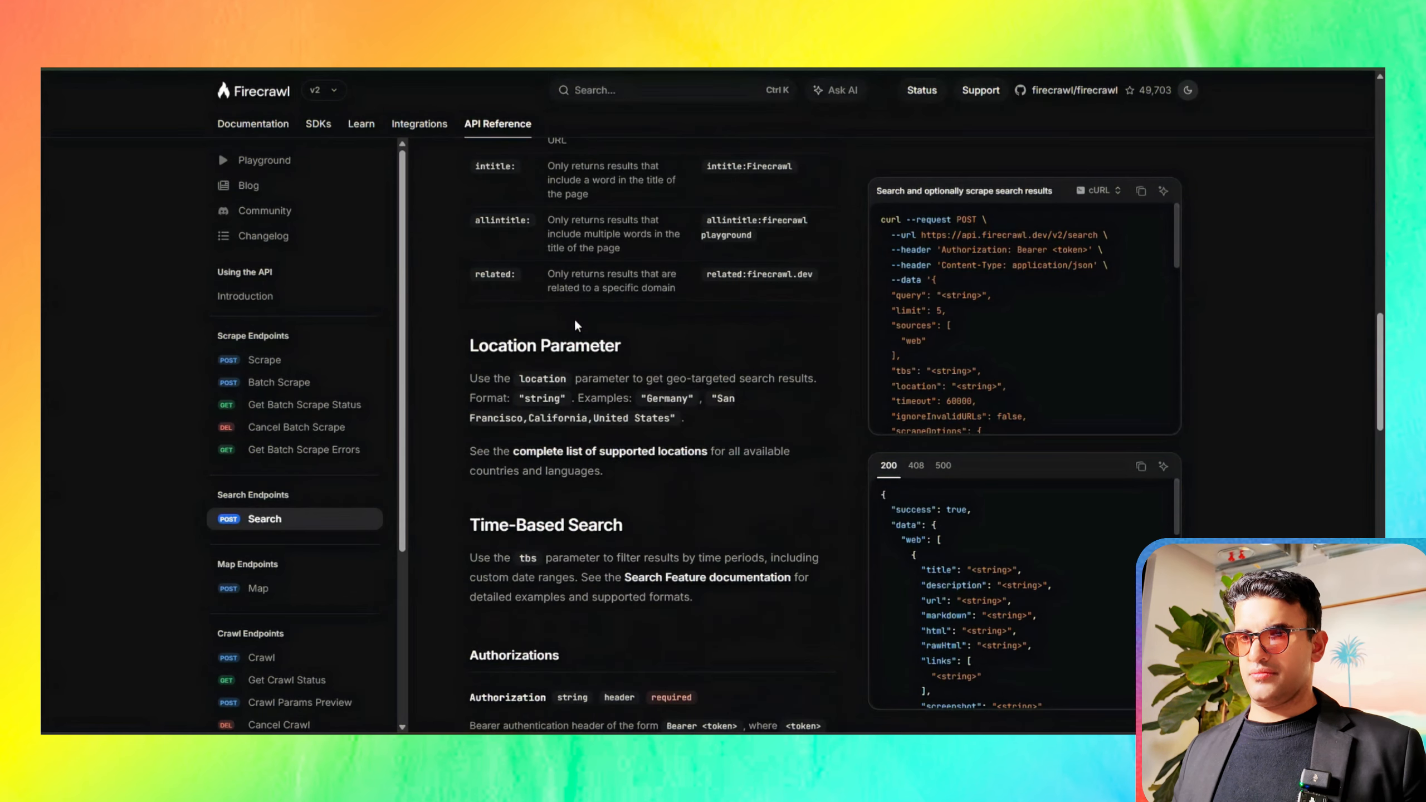
pyautogui.scroll(-3, 574, 318)
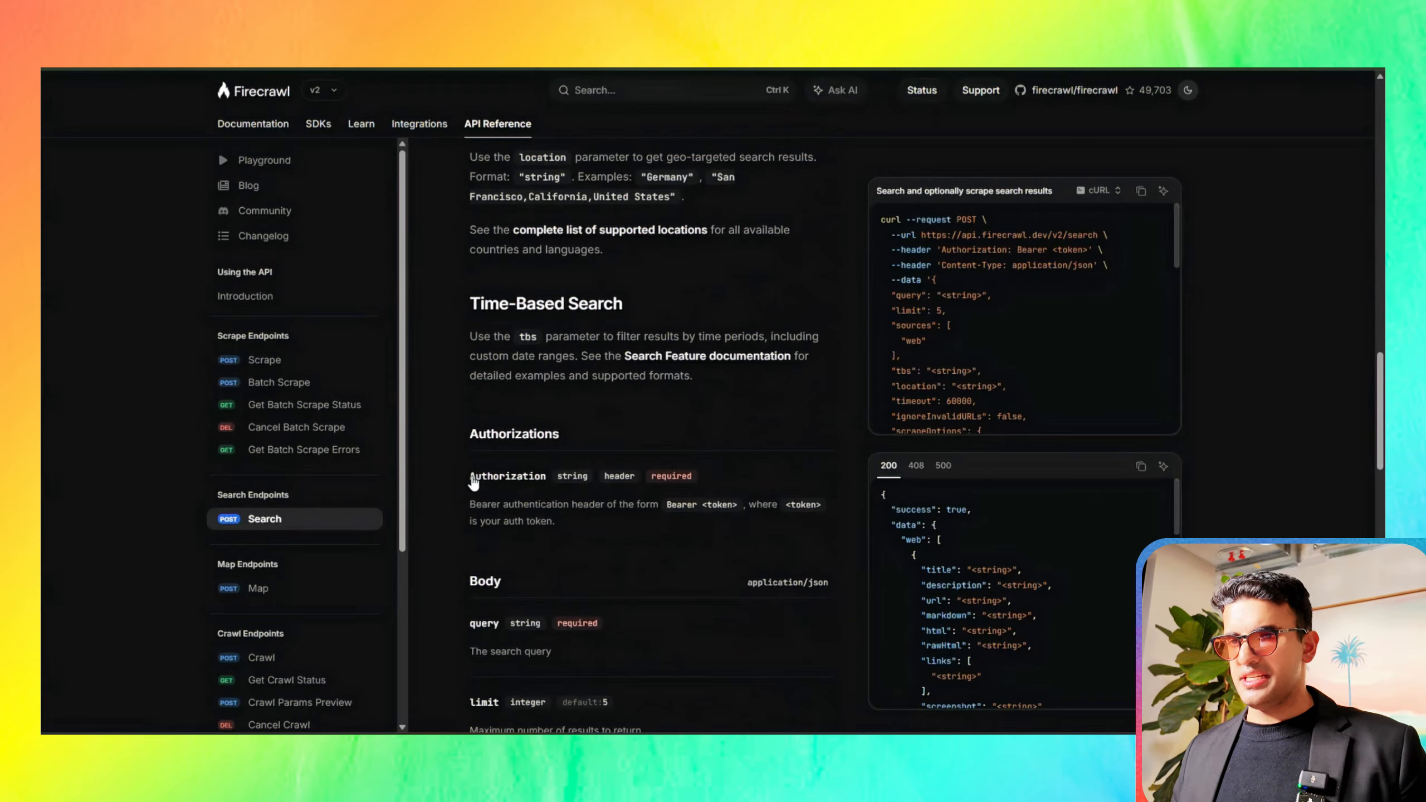
pyautogui.moveTo(474, 479); pyautogui.dragTo(547, 477)
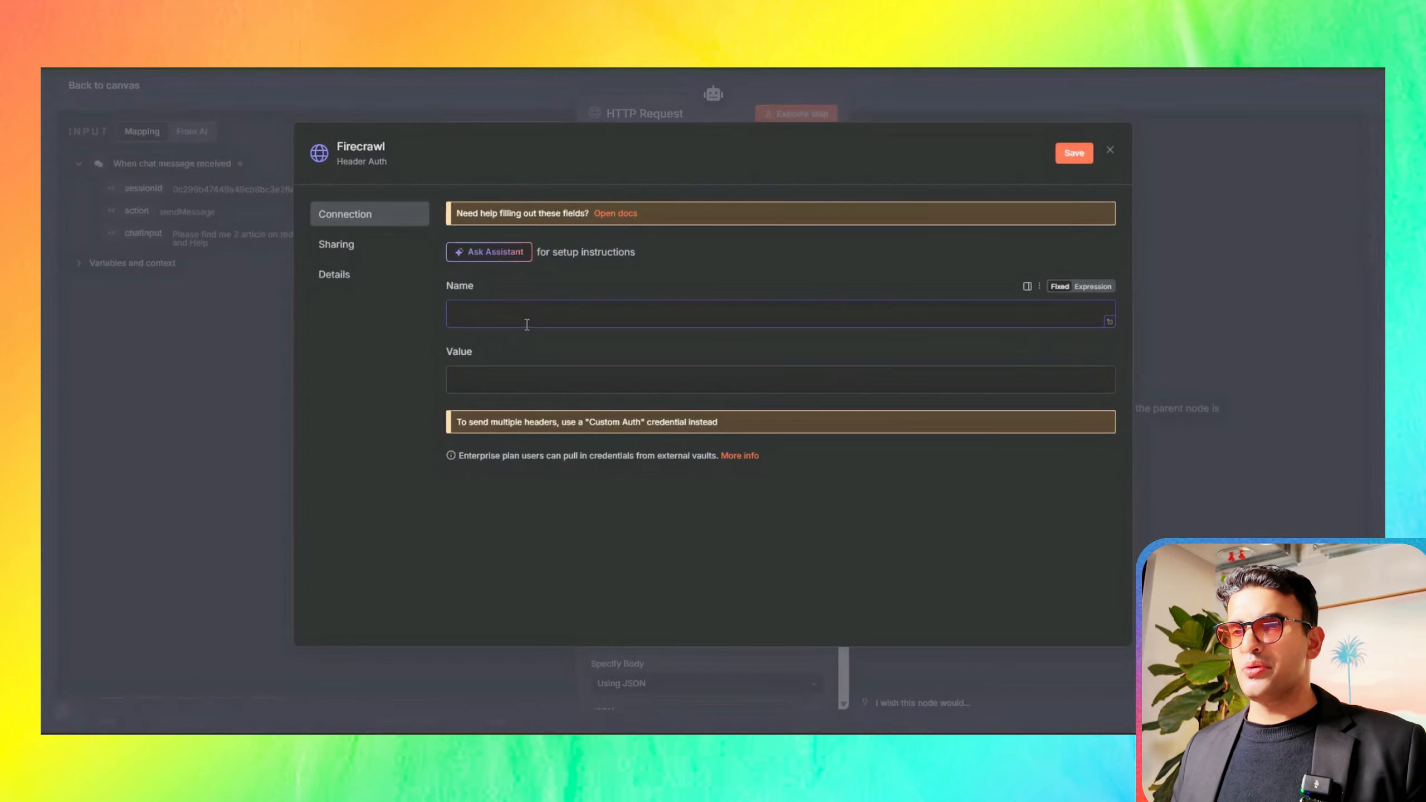
pyautogui.write('Authorization')
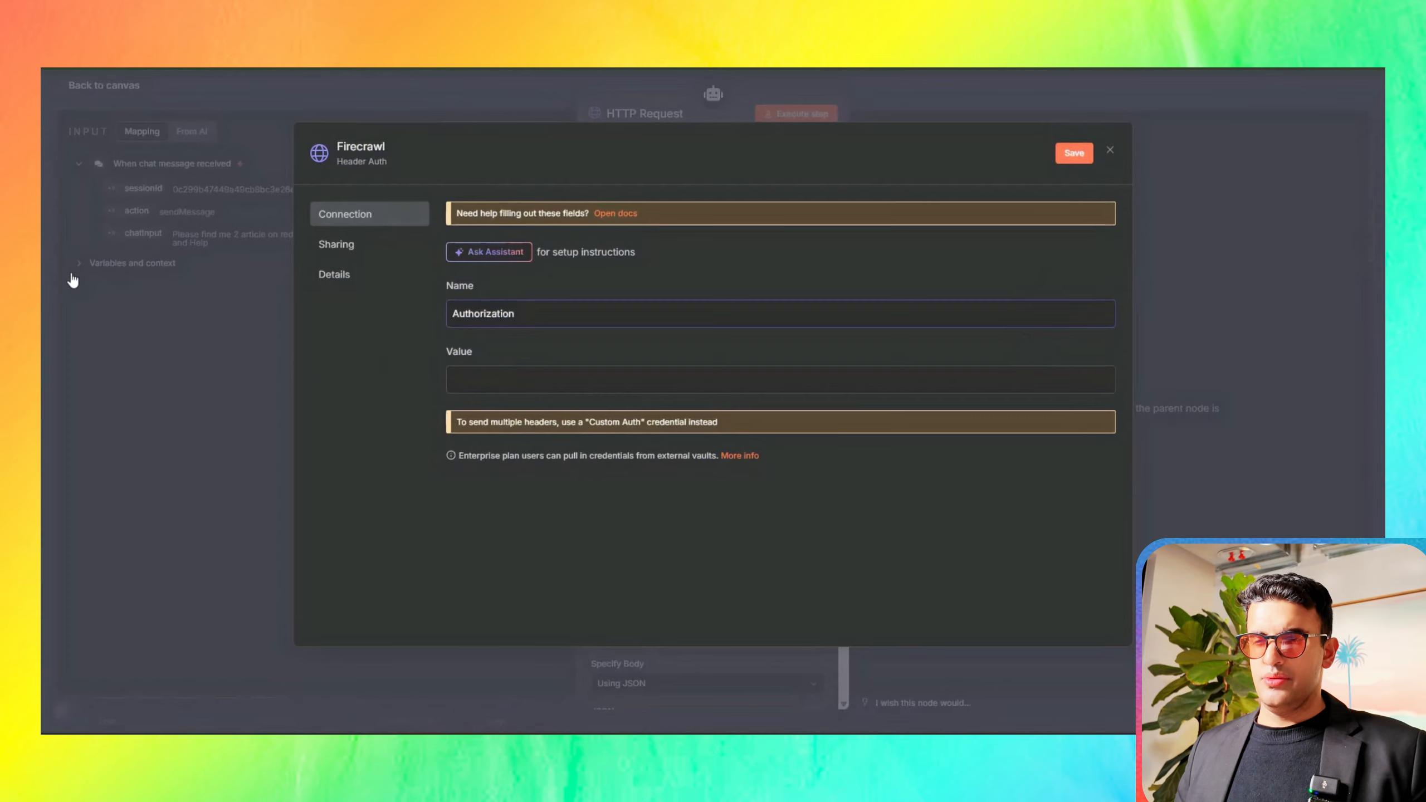
# Step: Begin the credential's Value with the prefix Bearer followed by a space
pyautogui.click(504, 377)
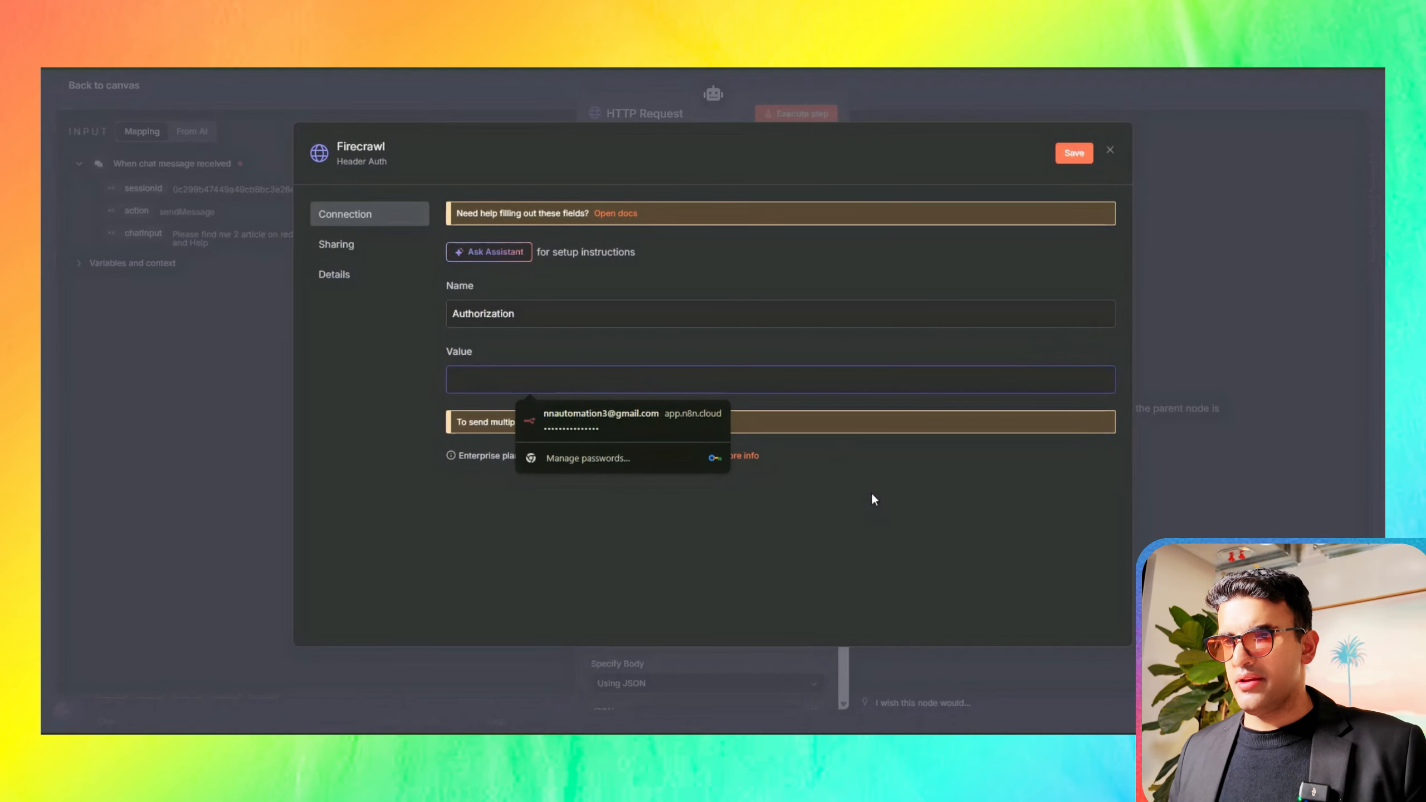
pyautogui.click(871, 493)
pyautogui.click(537, 384)
pyautogui.write('B')
pyautogui.write('••••')
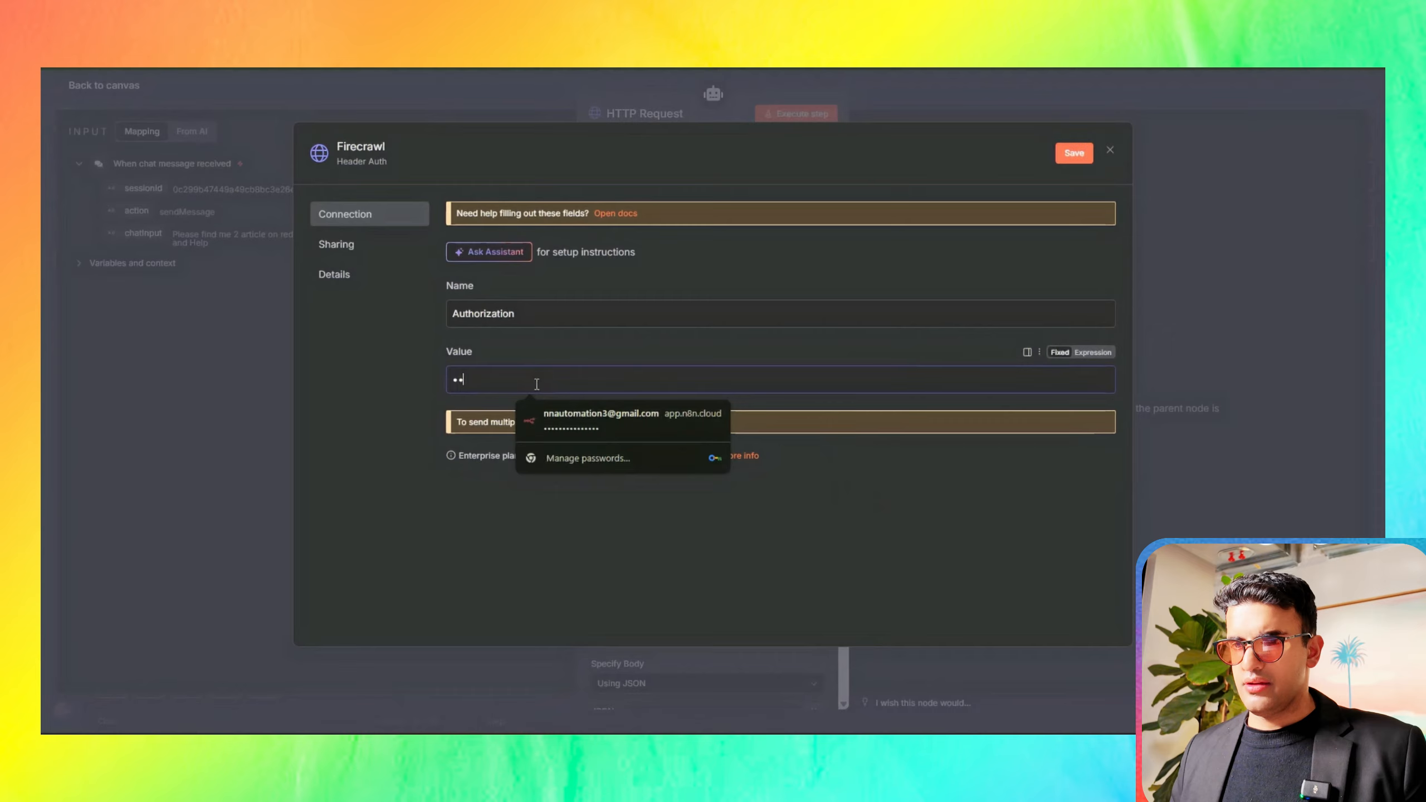
pyautogui.write('••')
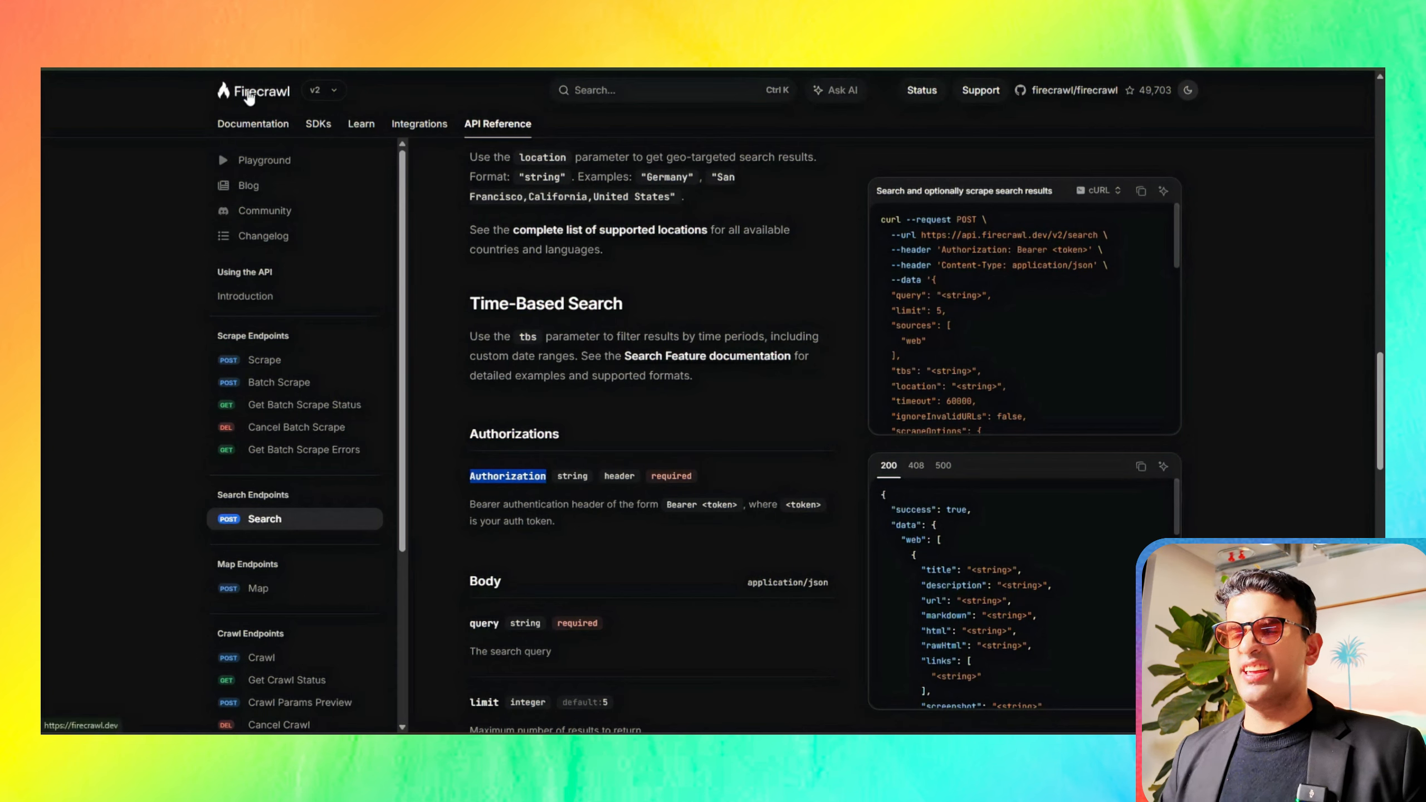
# Step: Copy the API key from the Firecrawl dashboard, add it after the prefix in the n8n credential's Value and save the credential
pyautogui.click(247, 90)
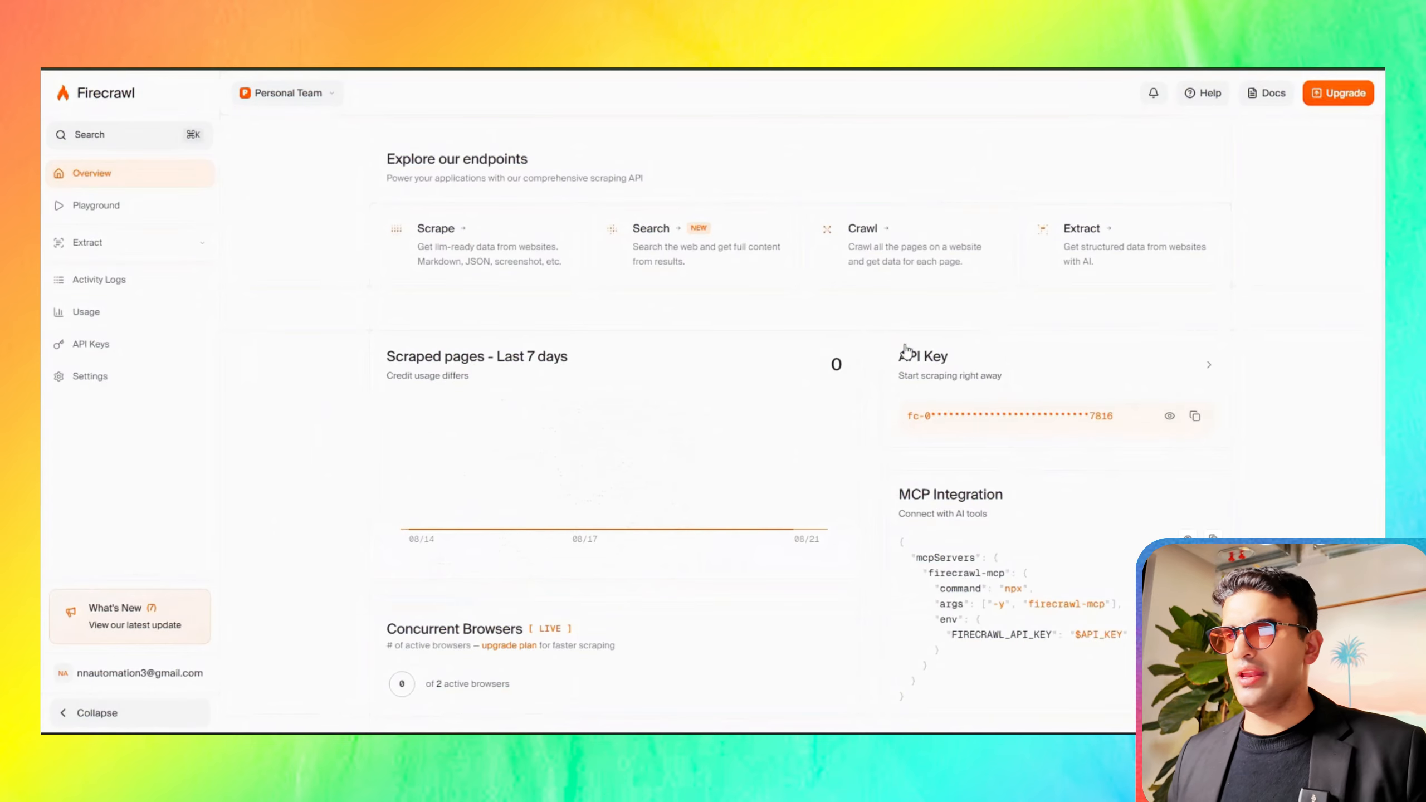
pyautogui.click(1194, 417)
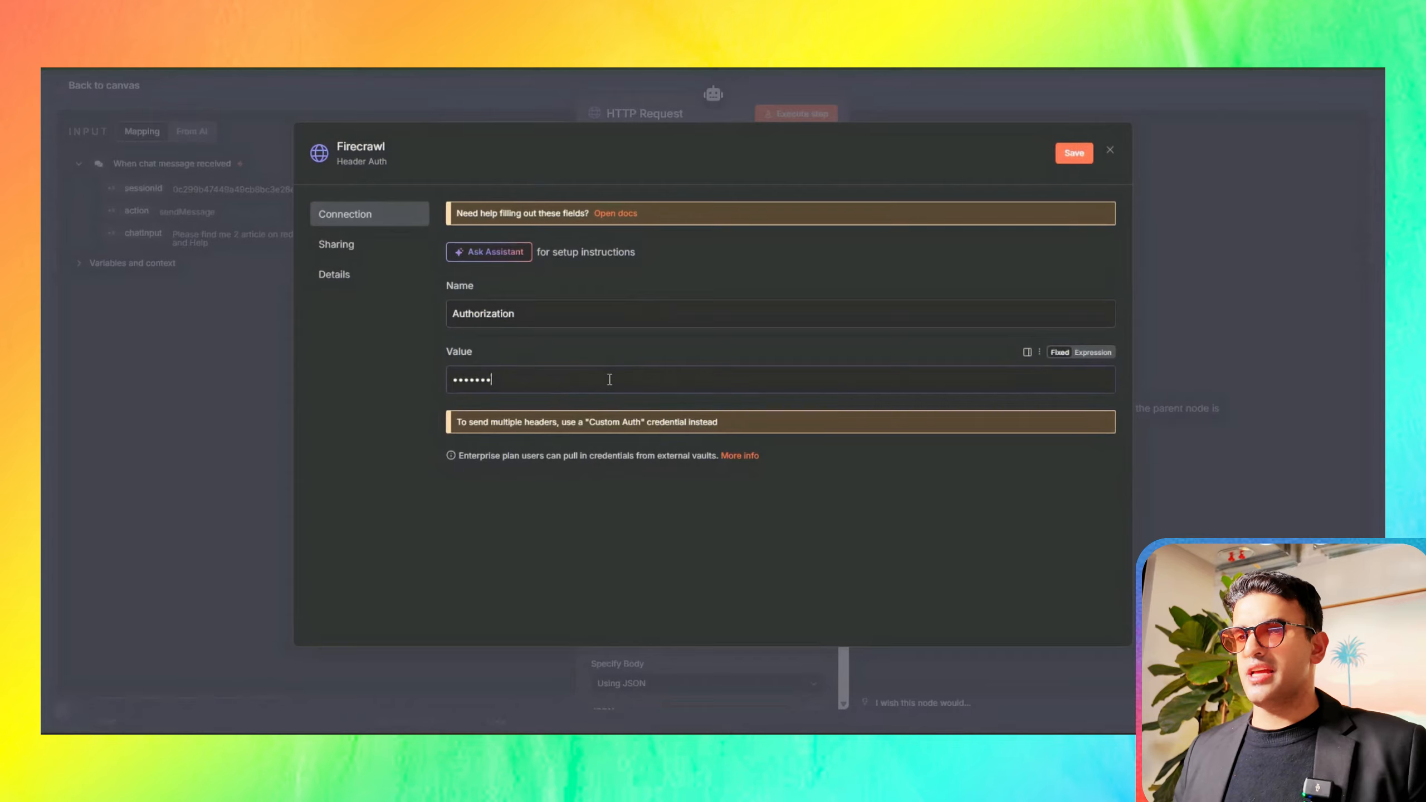
pyautogui.click(610, 380)
pyautogui.hotkey('ctrl', 'v')
pyautogui.click(880, 568)
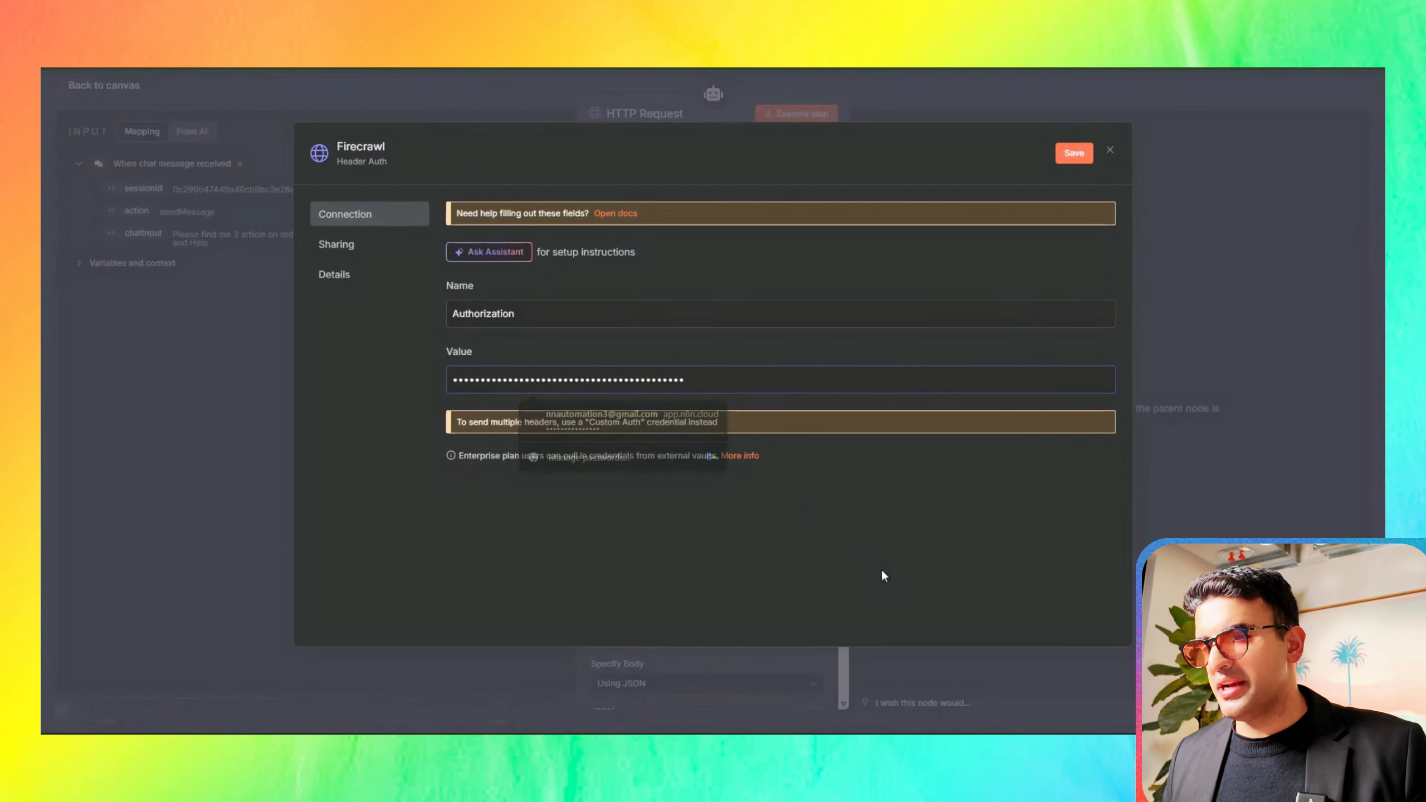
pyautogui.click(1075, 155)
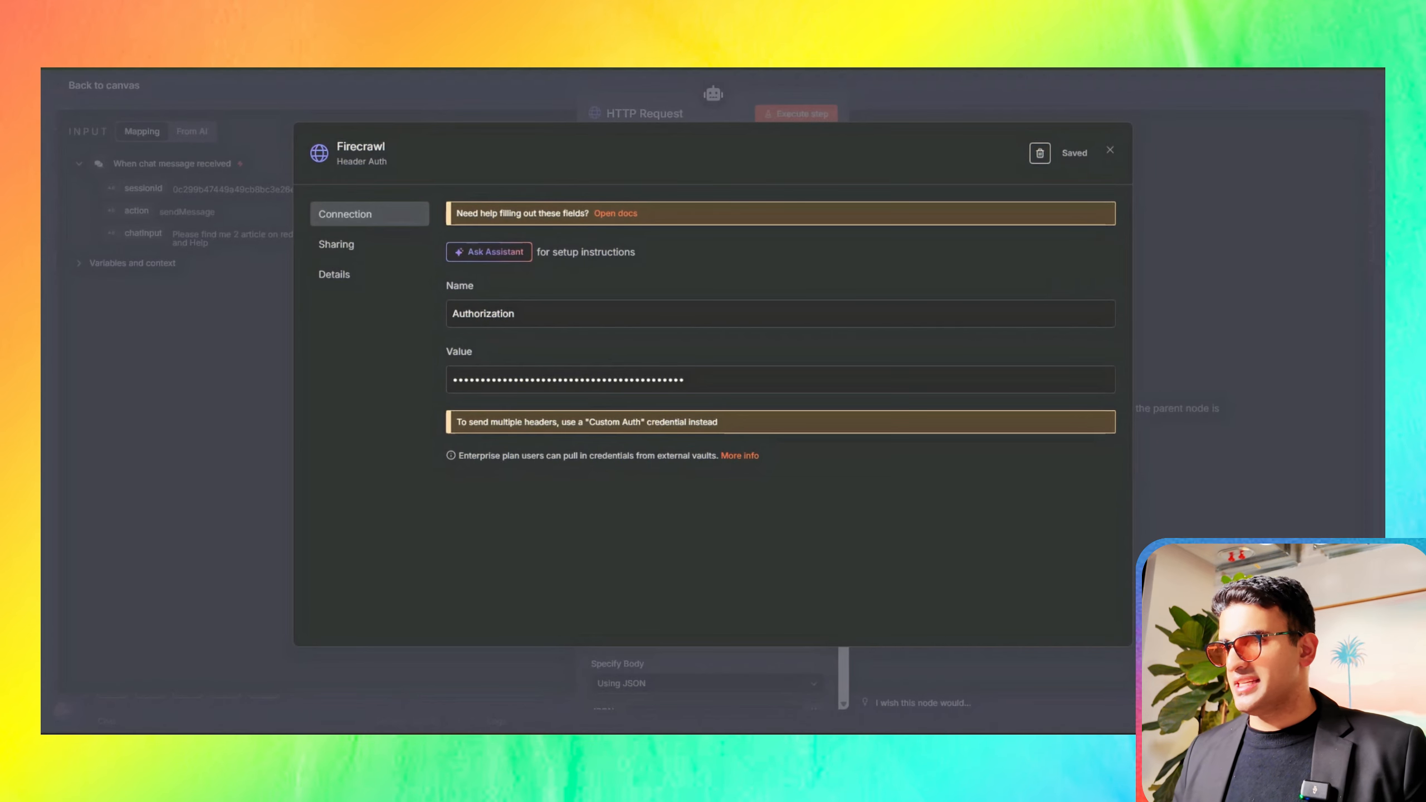
pyautogui.click(1259, 409)
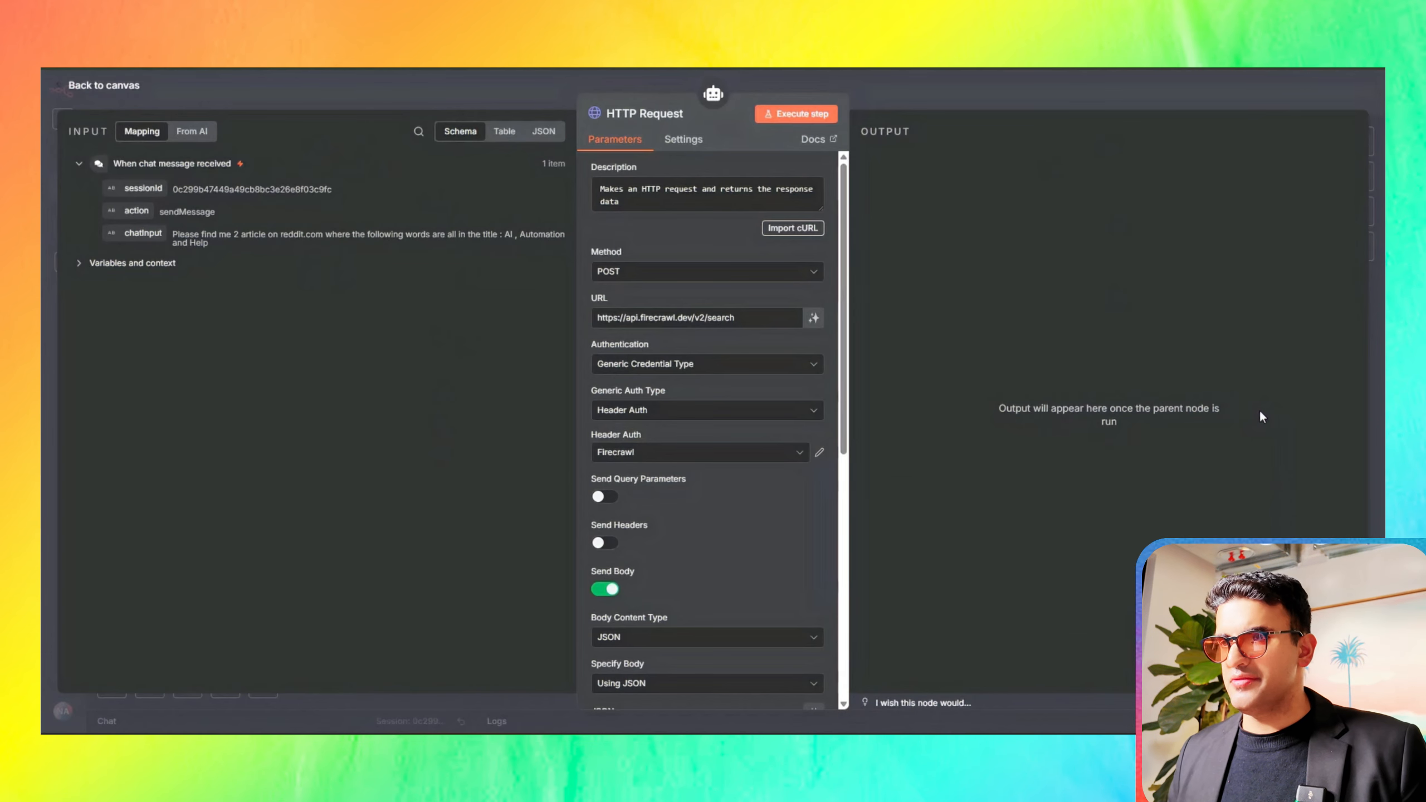
pyautogui.click(676, 452)
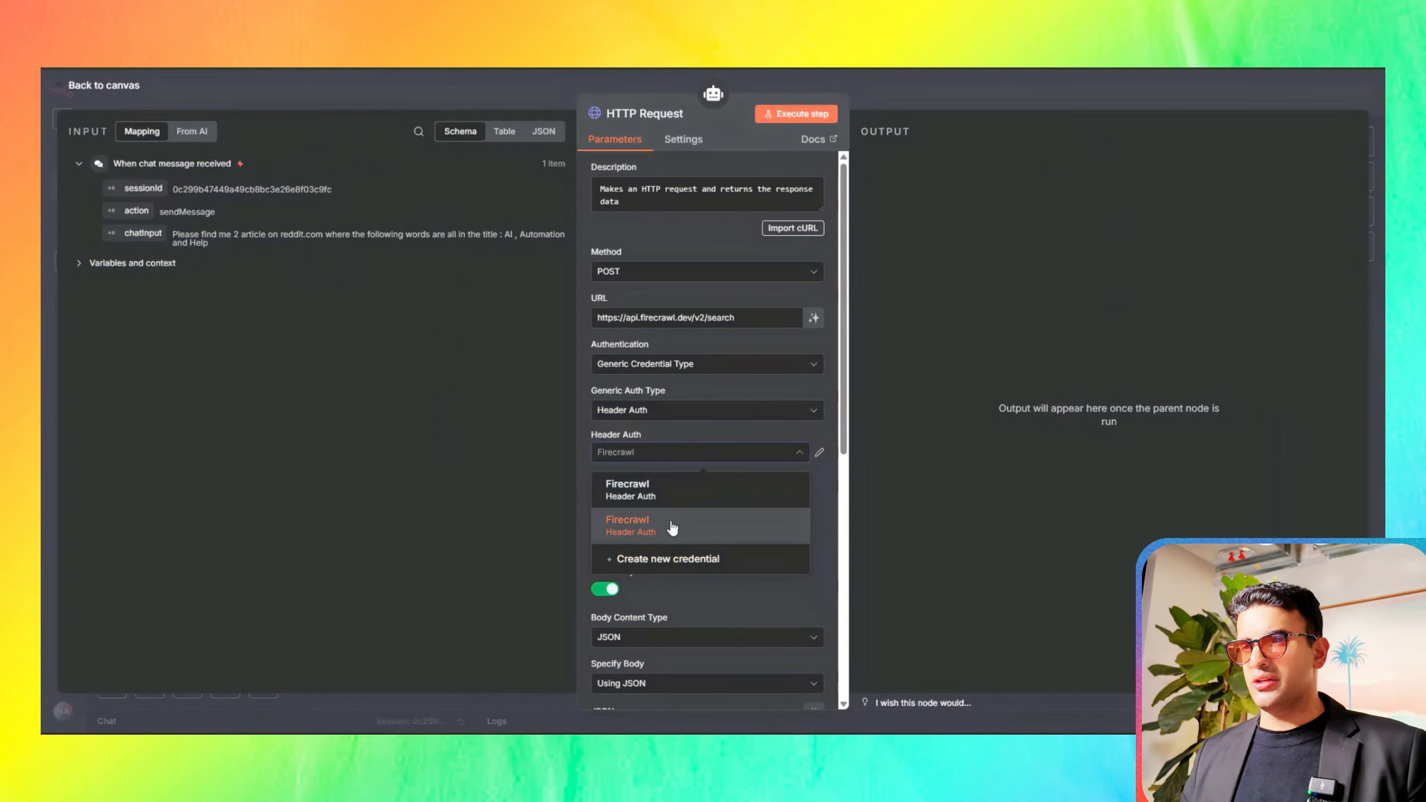
pyautogui.click(824, 487)
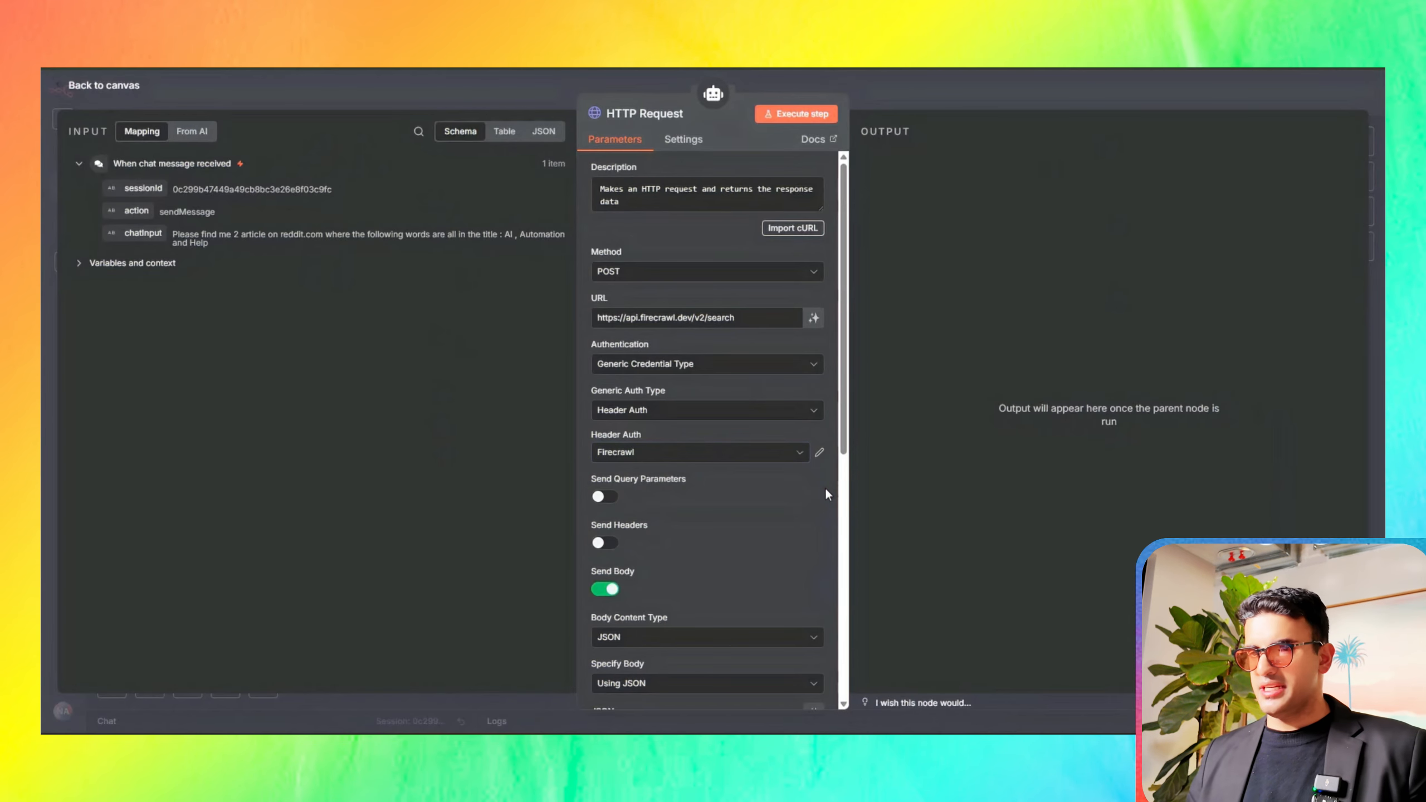
# Step: In the JSON request body, set the query to "Open Ai" and the limit to 2
pyautogui.scroll(-6, 738, 520)
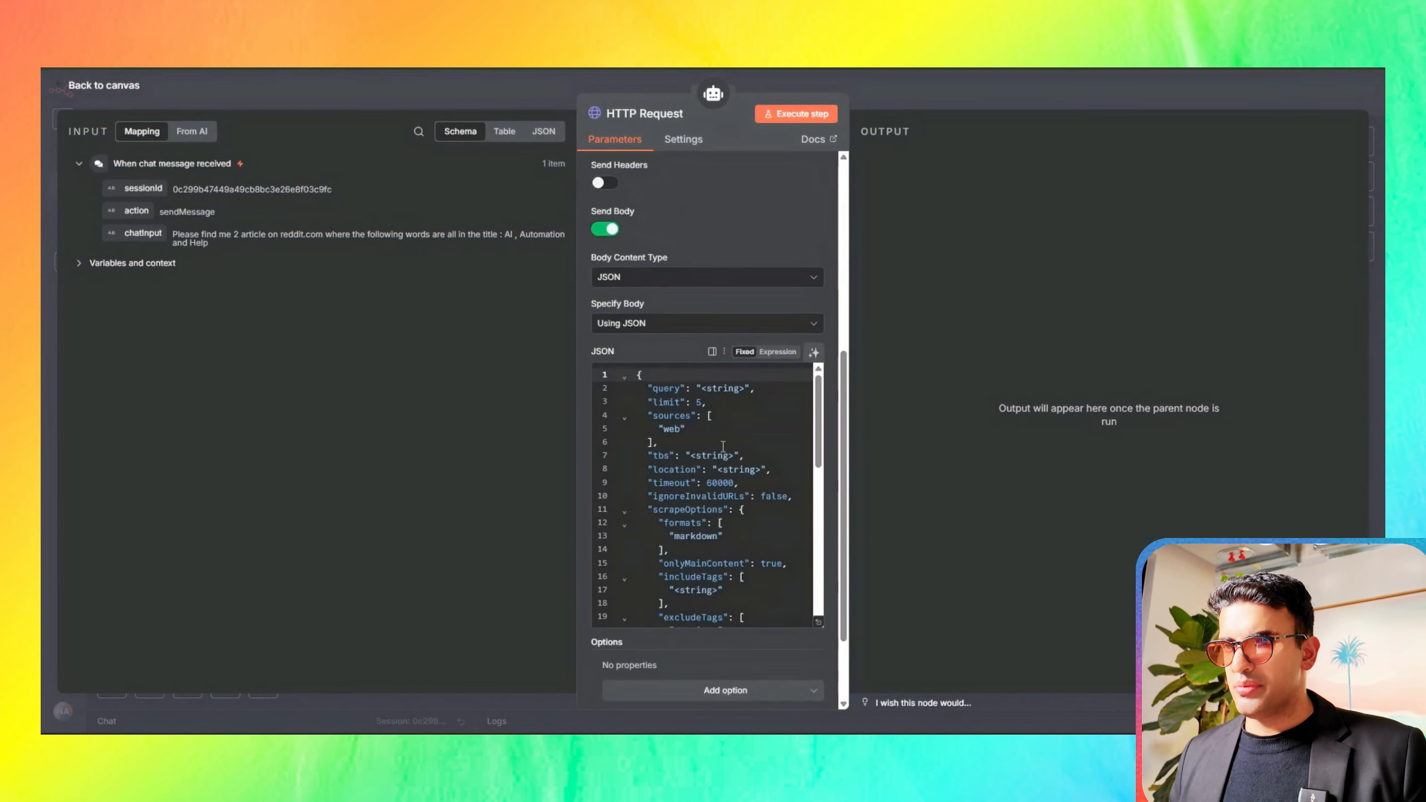
pyautogui.scroll(1, 724, 418)
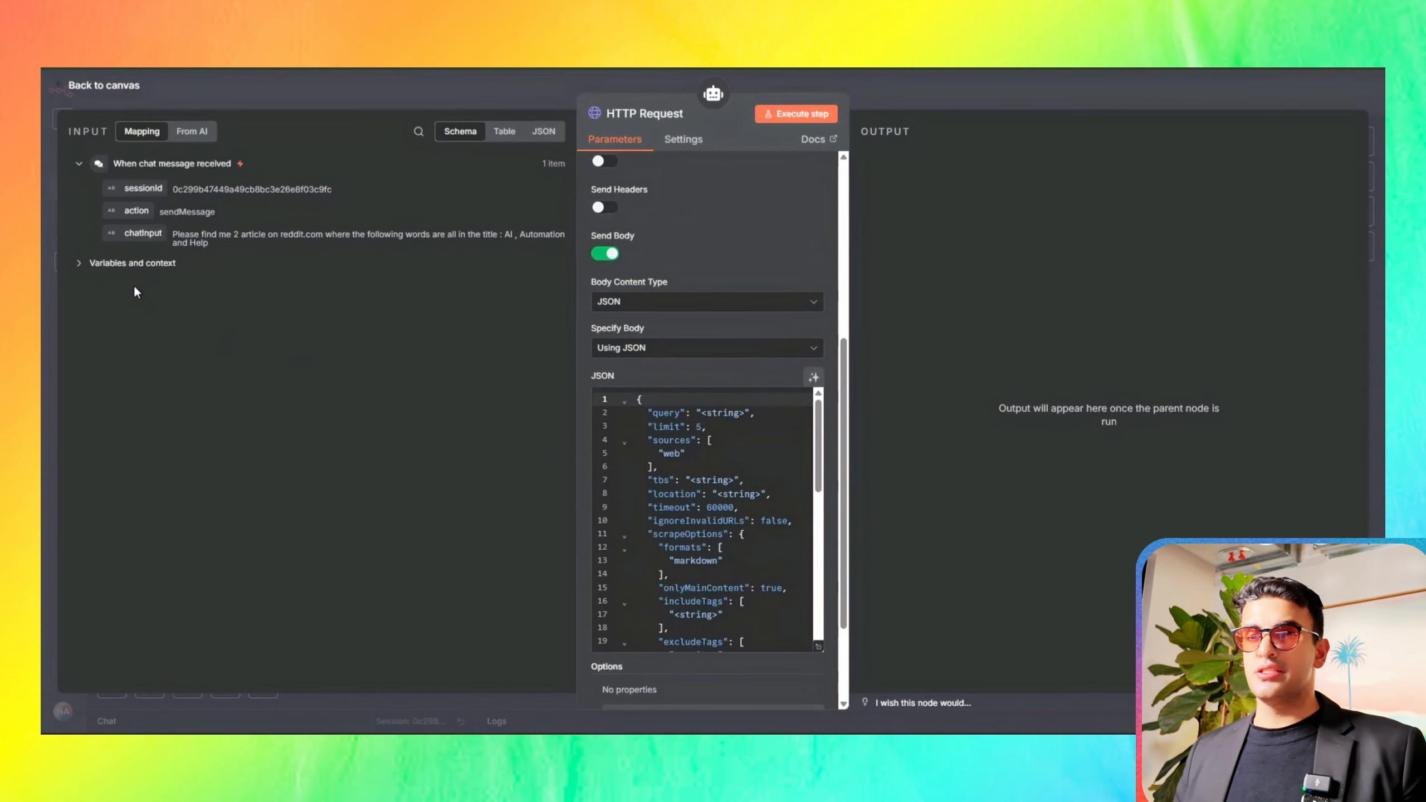
pyautogui.scroll(-3, 619, 456)
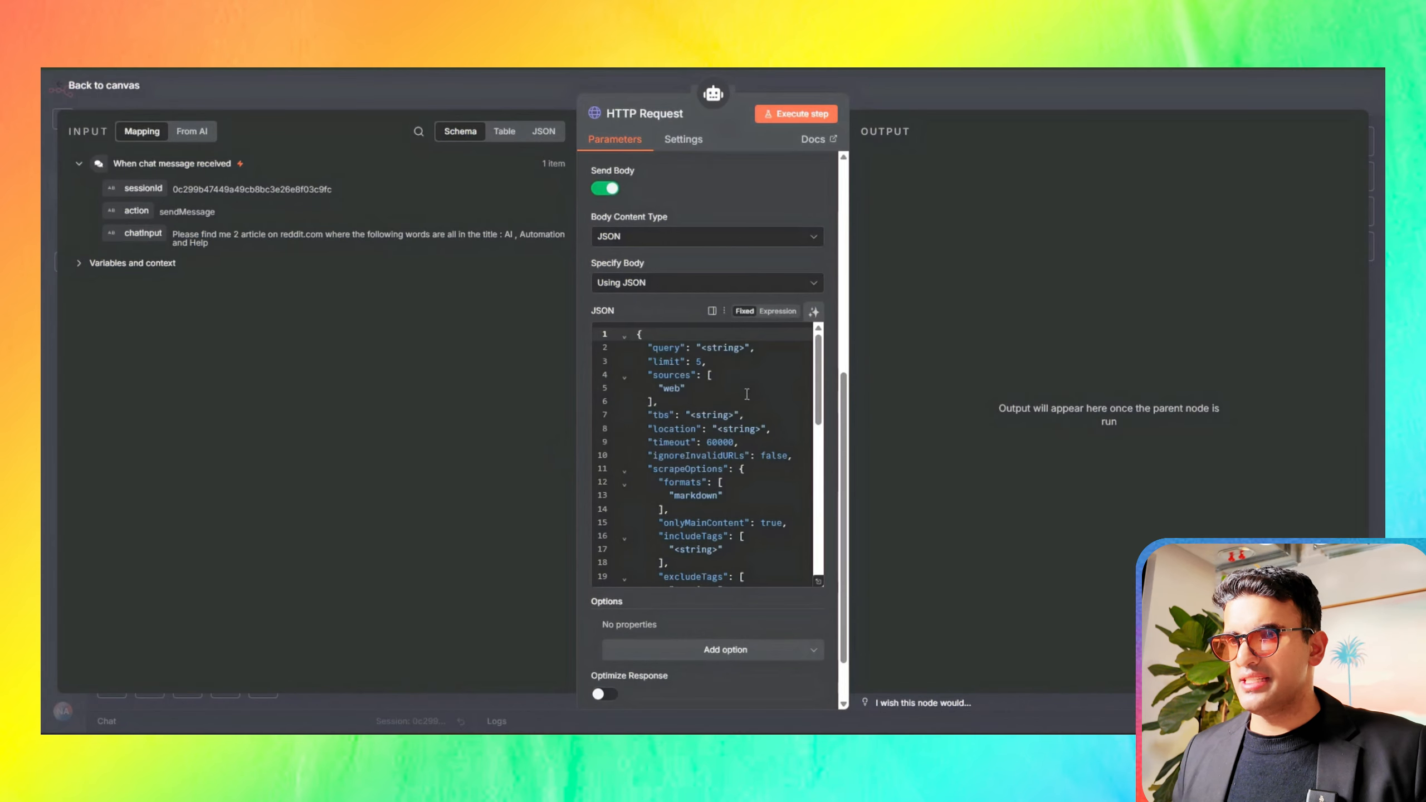
pyautogui.click(746, 348)
pyautogui.press('BackSpace')
pyautogui.press('BackSpace')
pyautogui.press('BackSpace')
pyautogui.press('BackSpace')
pyautogui.press('BackSpace')
pyautogui.press('BackSpace')
pyautogui.press('BackSpace')
pyautogui.press('BackSpace')
pyautogui.write('Open Ai')
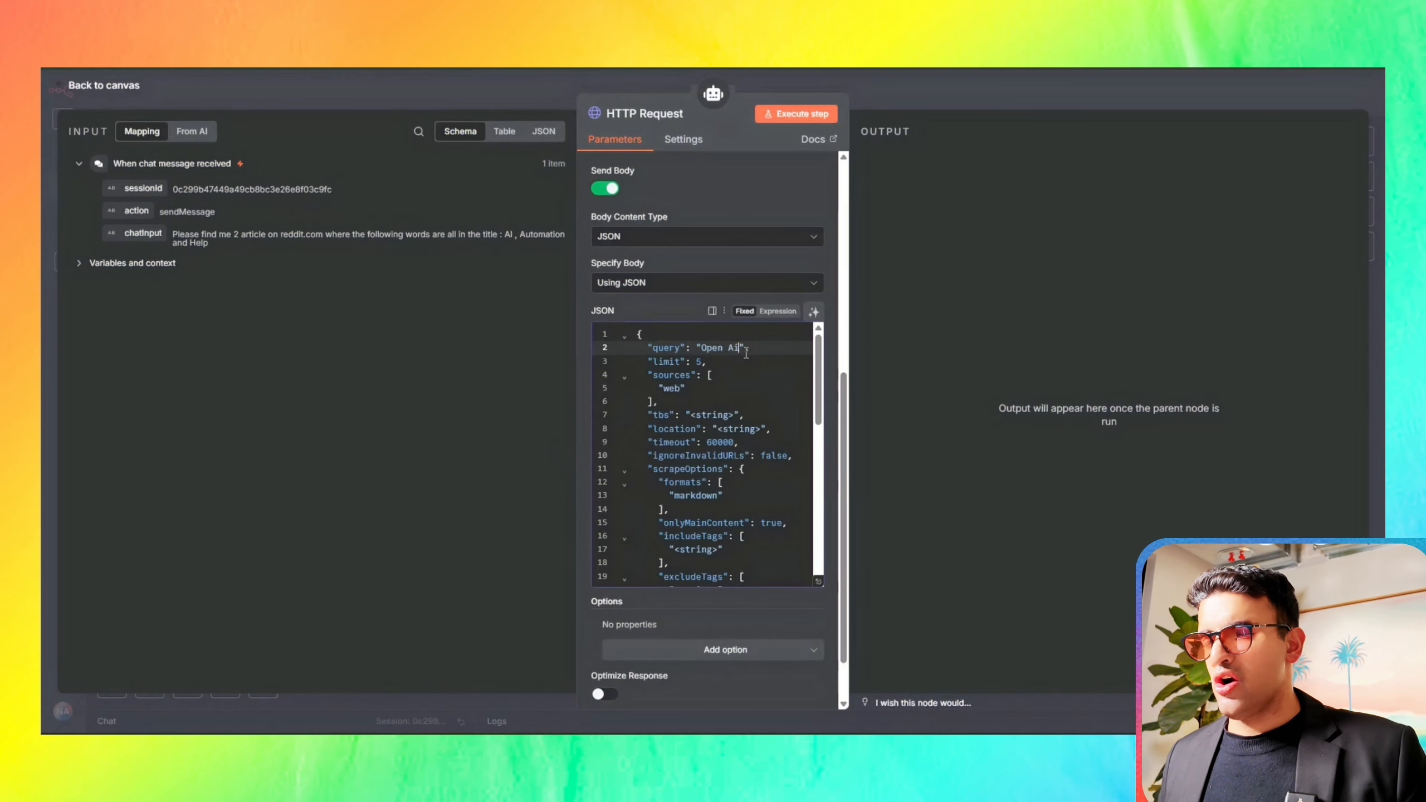
pyautogui.click(702, 360)
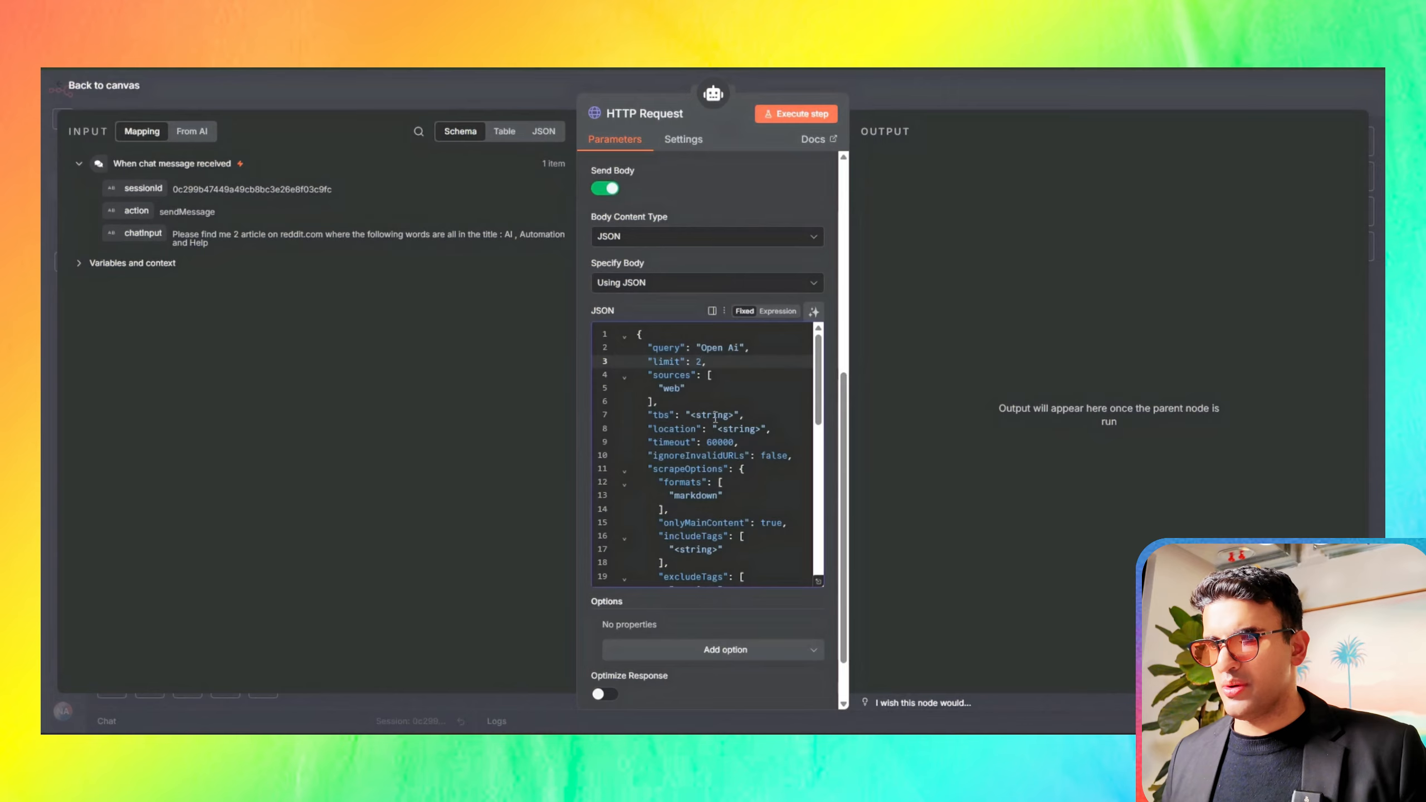
# Step: Set tbs to "july 2025" in the JSON body and execute the HTTP Request tool as a test
pyautogui.click(733, 415)
pyautogui.press('BackSpace')
pyautogui.press('BackSpace')
pyautogui.press('BackSpace')
pyautogui.press('BackSpace')
pyautogui.press('BackSpace')
pyautogui.press('BackSpace')
pyautogui.press('BackSpace')
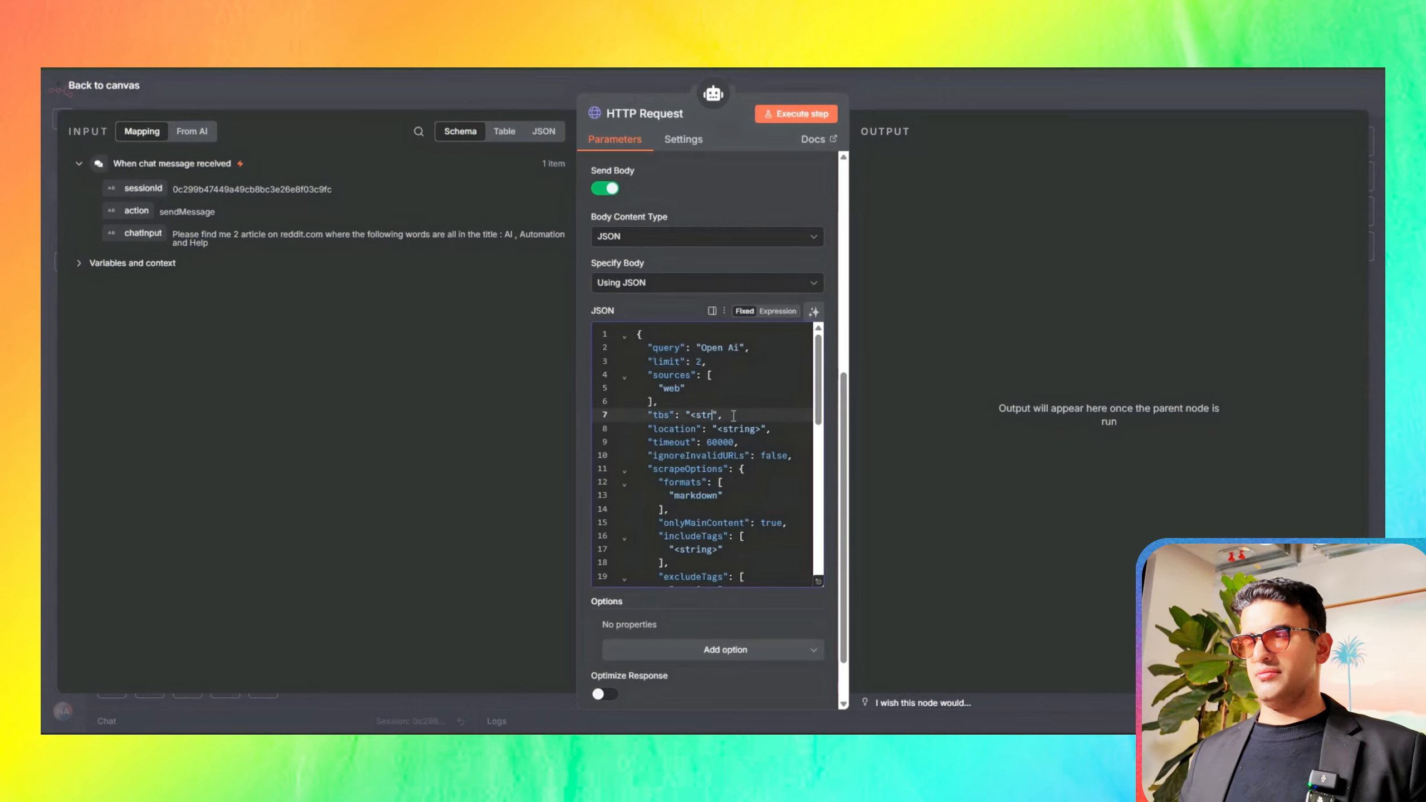
pyautogui.press('BackSpace')
pyautogui.write('july')
pyautogui.write(' 2025')
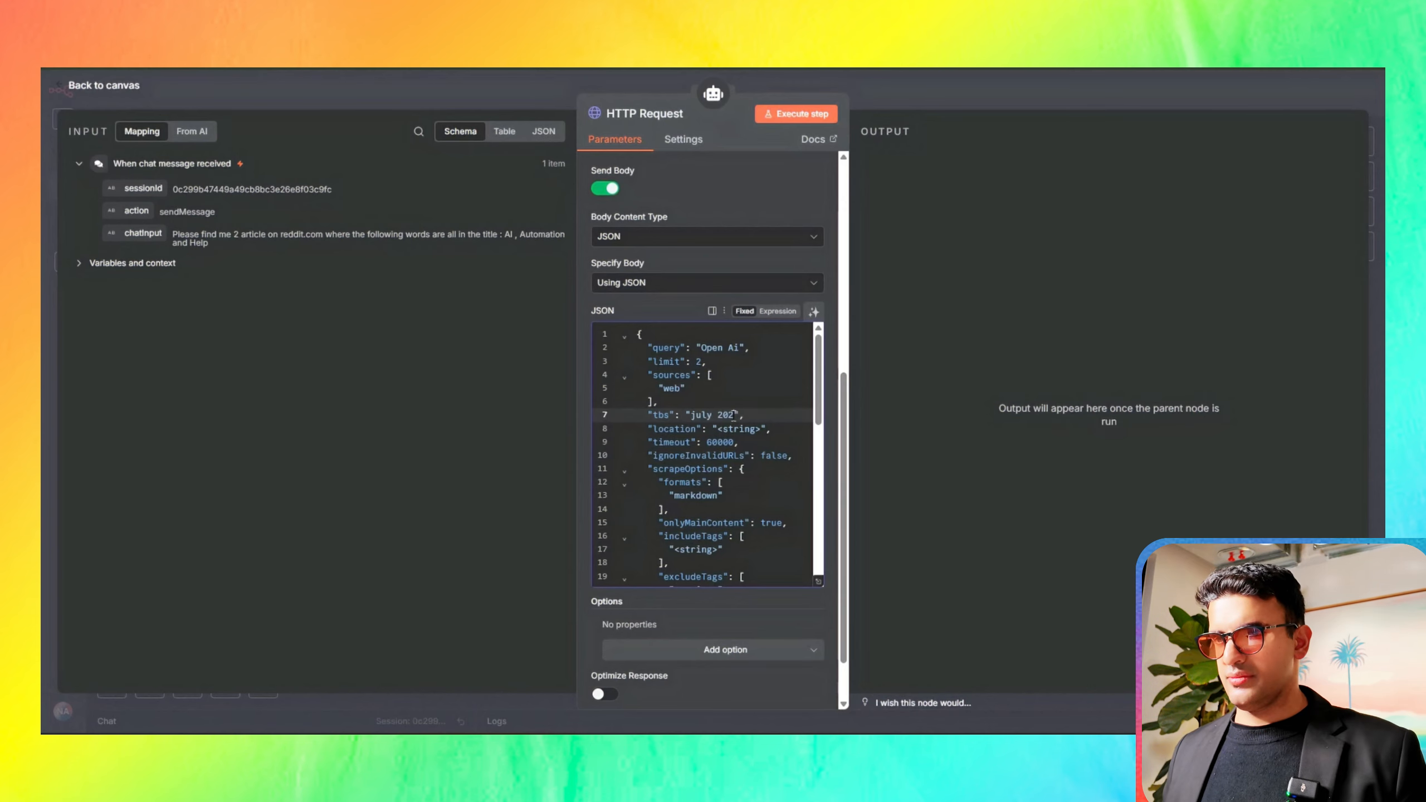
pyautogui.click(789, 115)
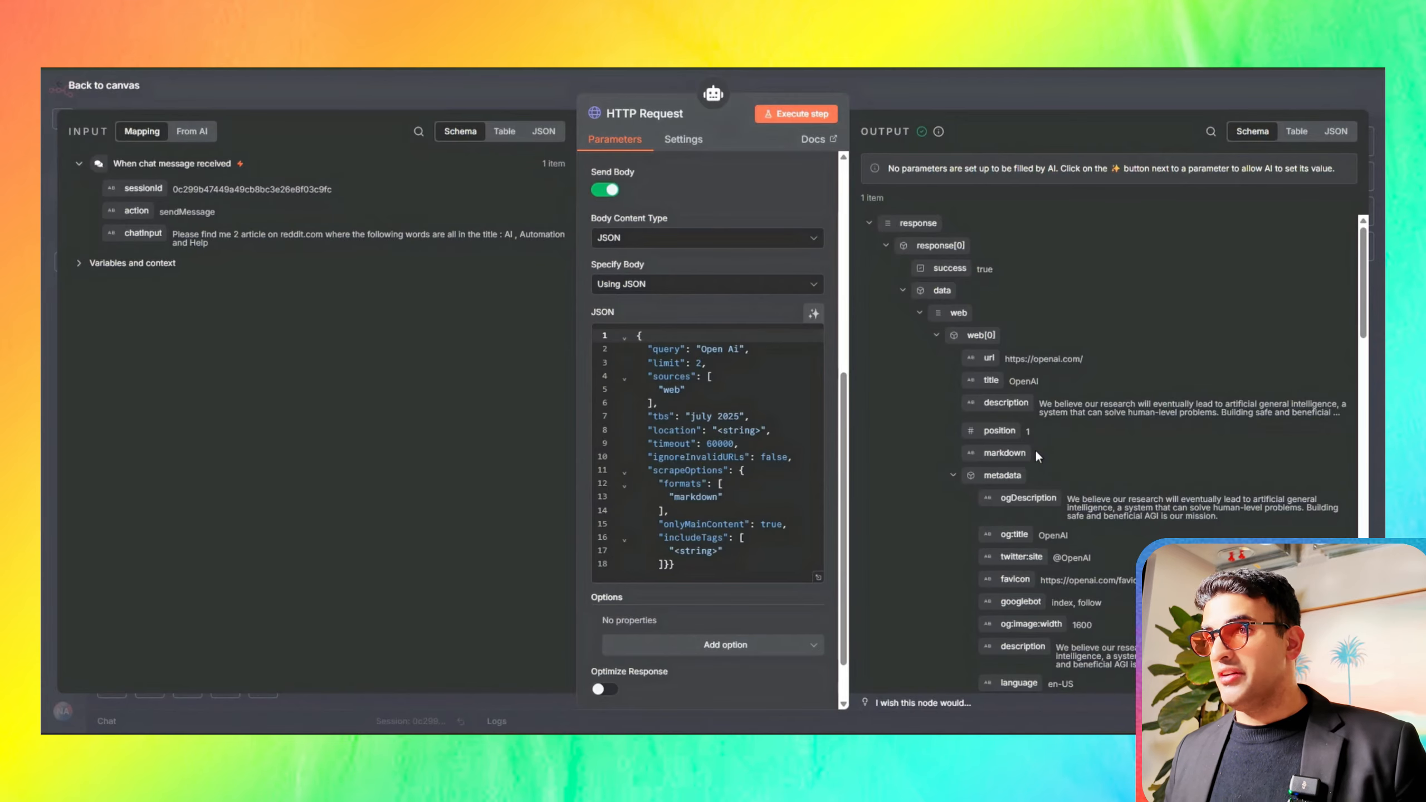
# Step: Examine the HTTP Request's enlarged JSON body, and check the url, title and description fields of its output in table form
pyautogui.click(817, 579)
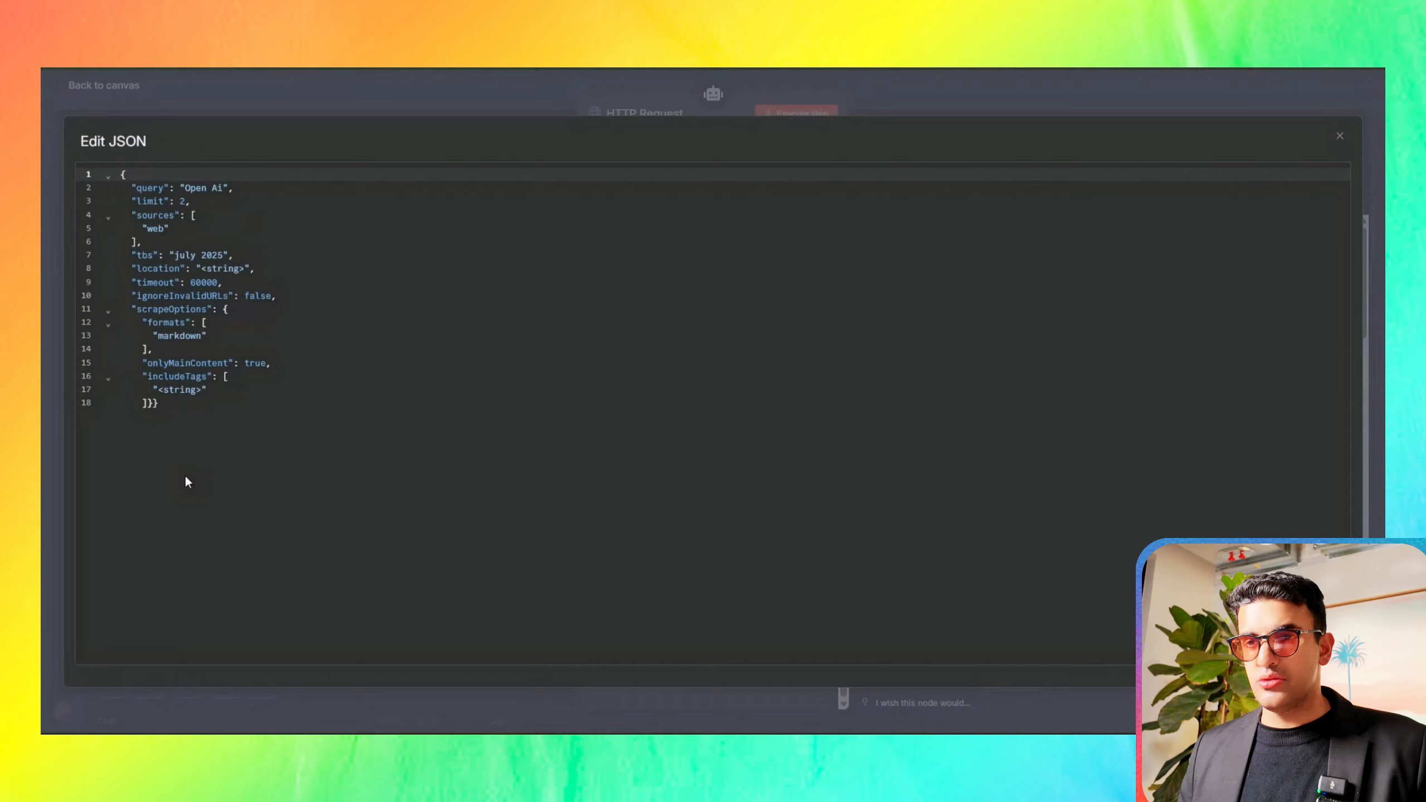
pyautogui.click(218, 110)
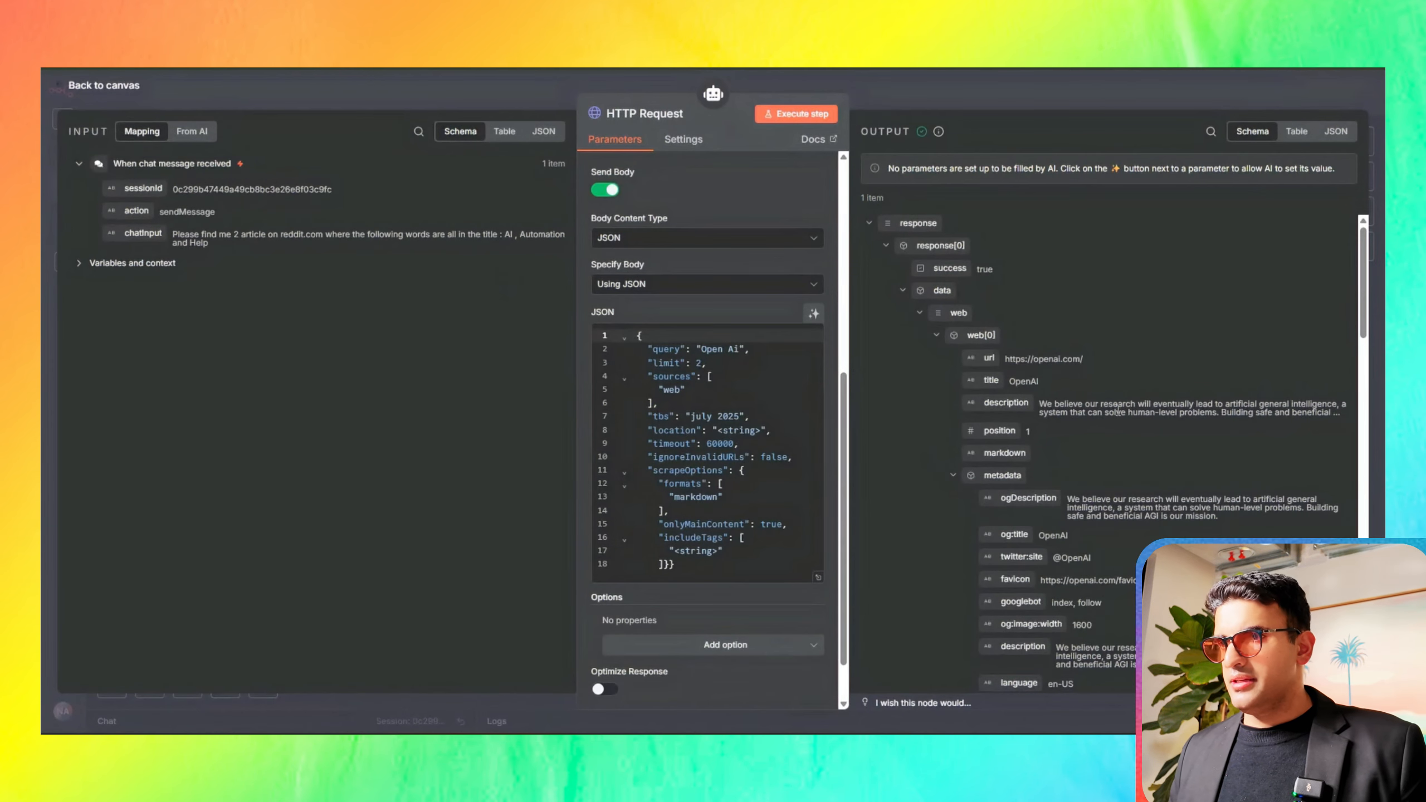
pyautogui.click(1296, 131)
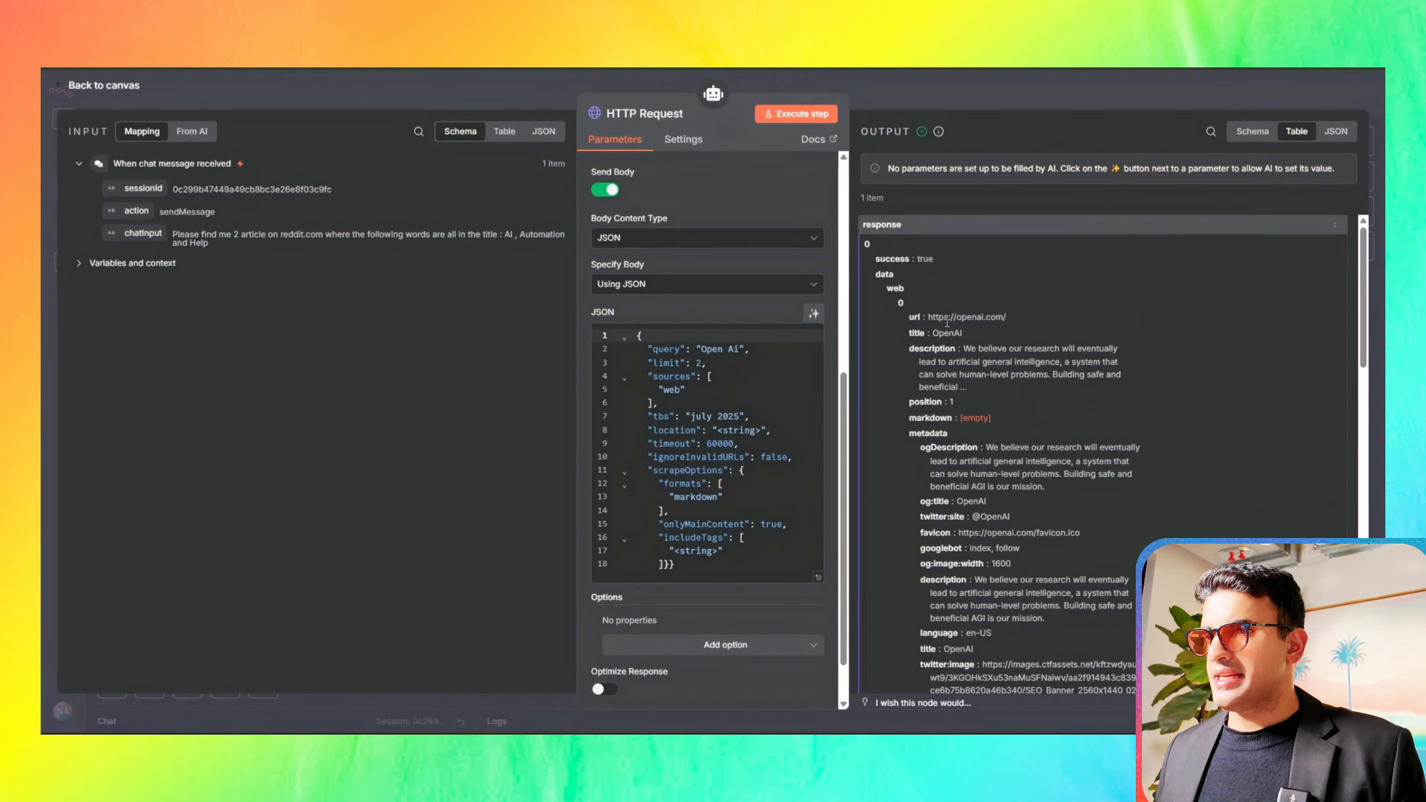
pyautogui.moveTo(927, 318); pyautogui.dragTo(1008, 317)
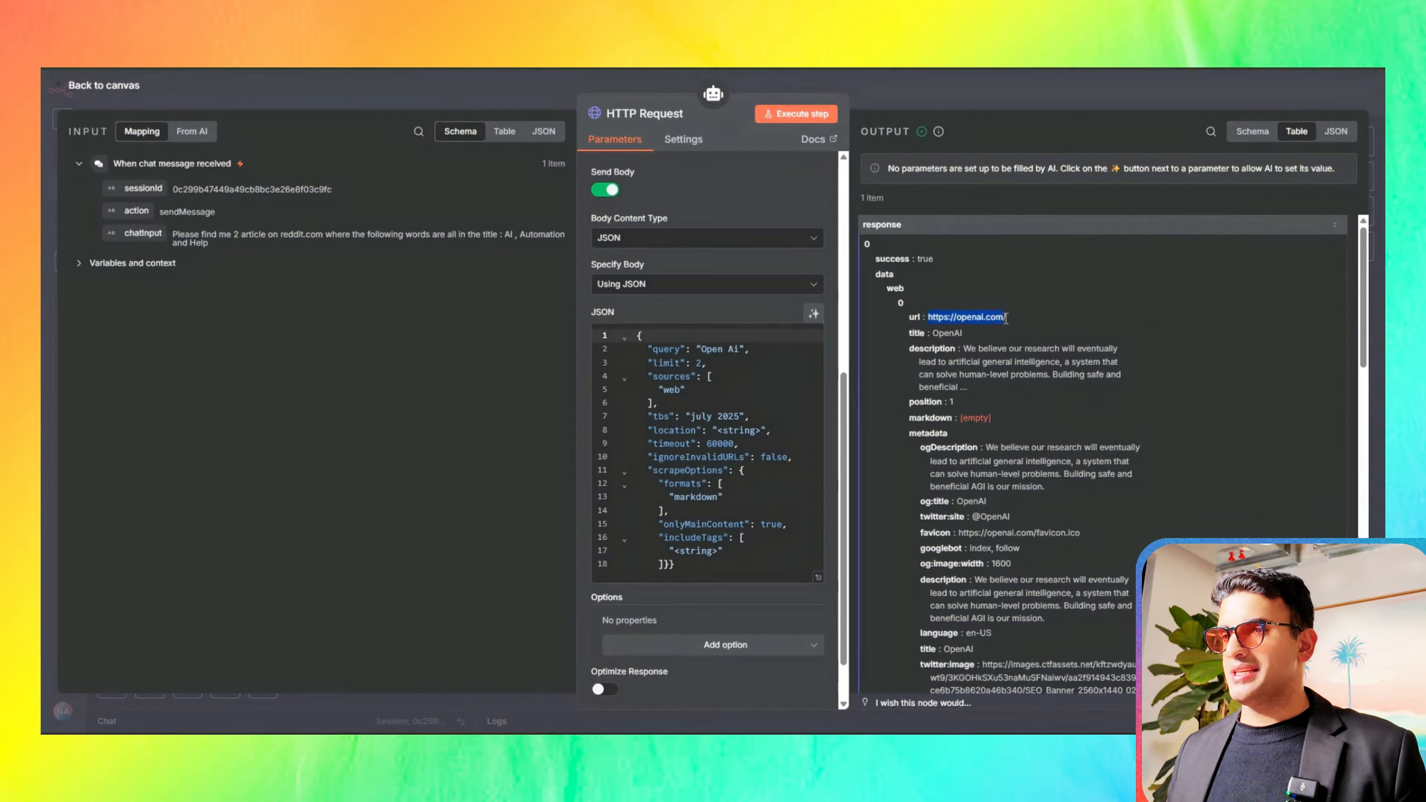
pyautogui.click(948, 334)
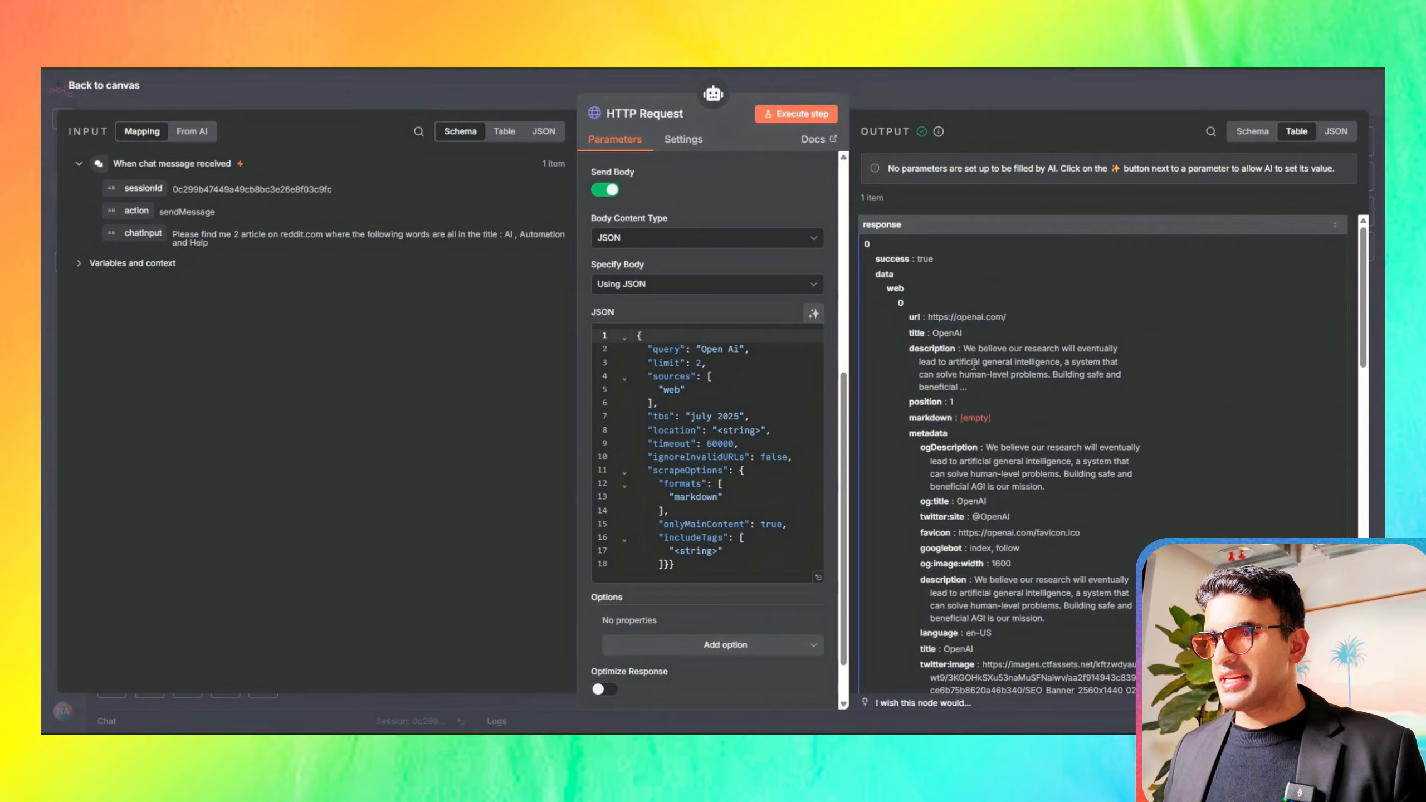
pyautogui.moveTo(964, 344); pyautogui.dragTo(968, 377)
pyautogui.scroll(-10, 986, 533)
pyautogui.click(1257, 132)
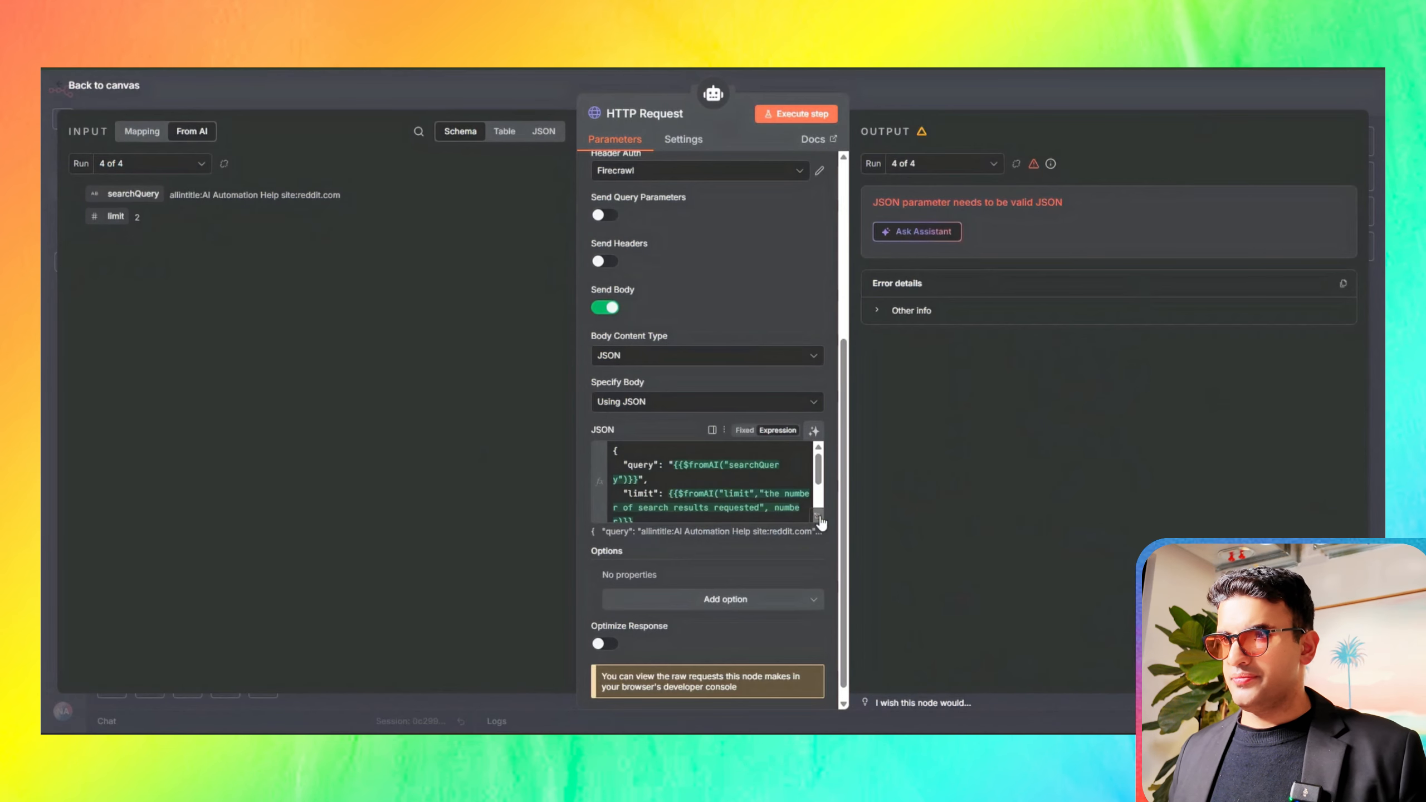
# Step: Inspect the JSON body expression with its $fromAI searchQuery and limit fields, and compare it with the AI-supplied input values
pyautogui.click(819, 517)
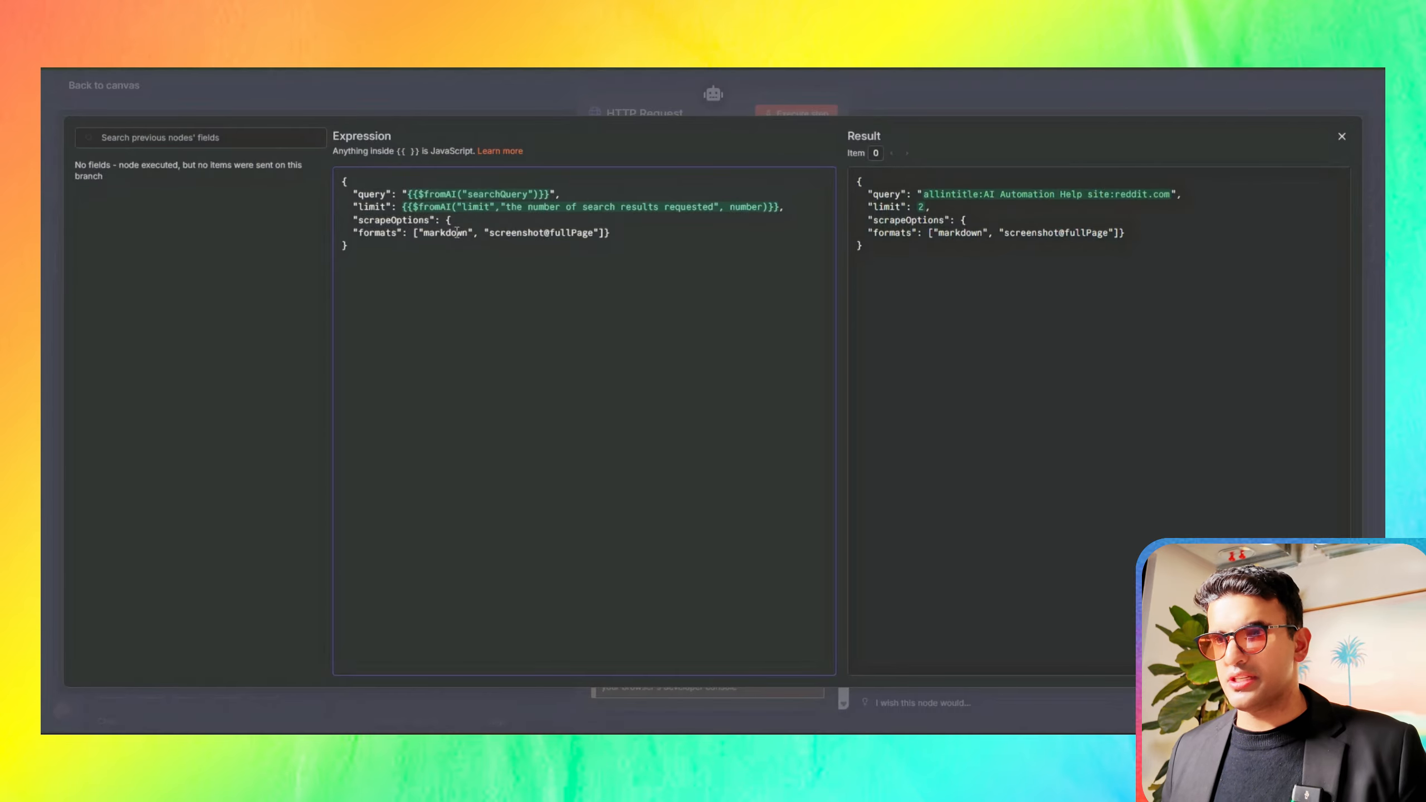
pyautogui.click(346, 82)
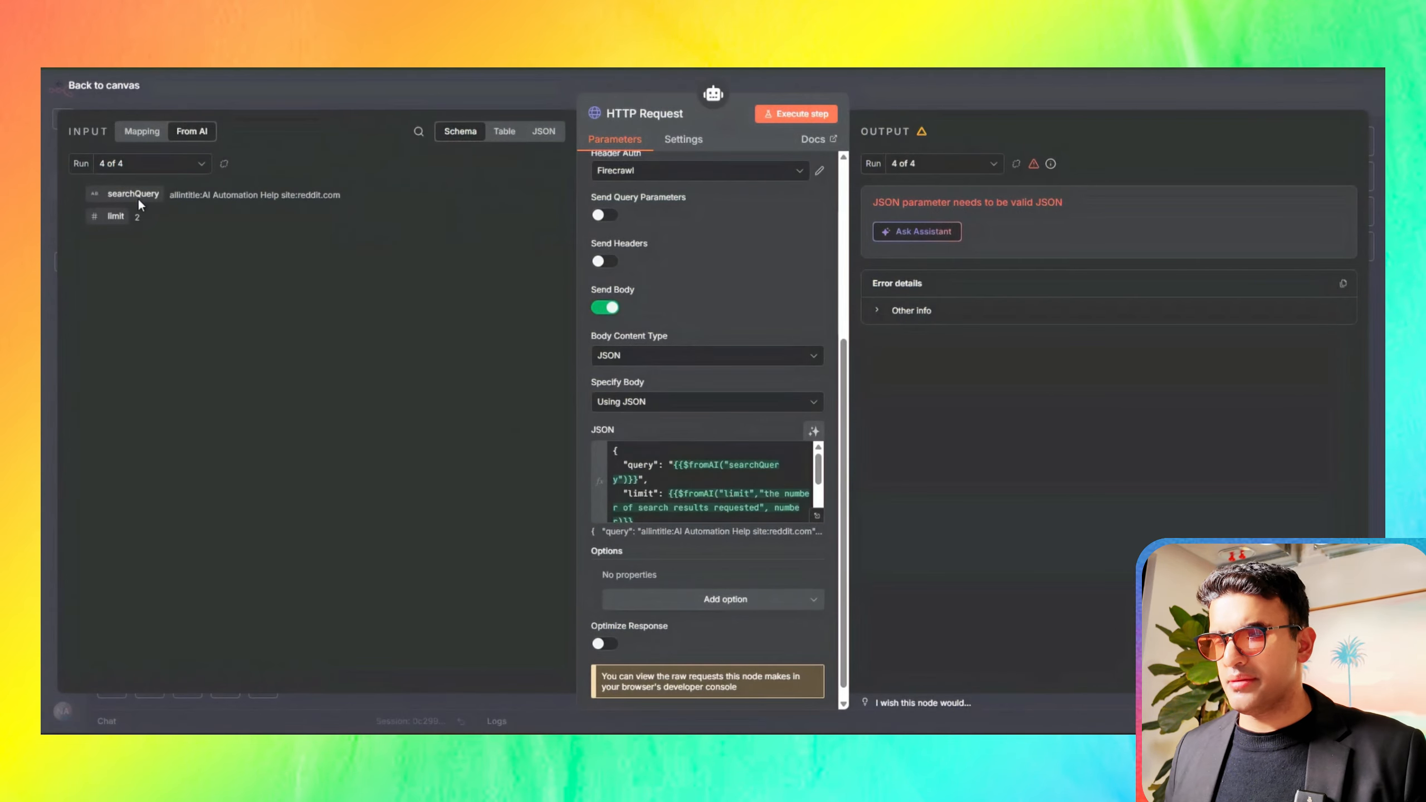
pyautogui.moveTo(138, 197); pyautogui.dragTo(475, 401)
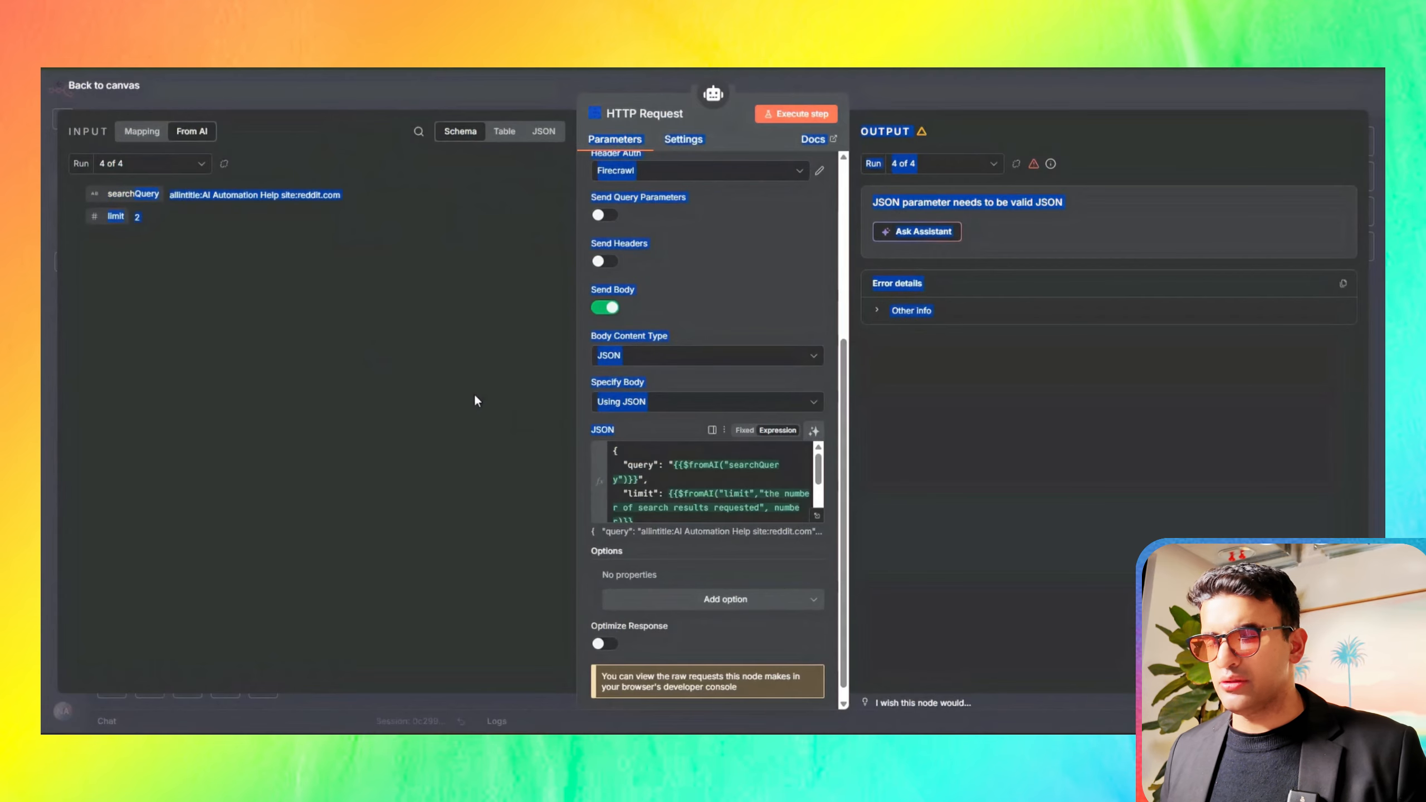
pyautogui.click(475, 401)
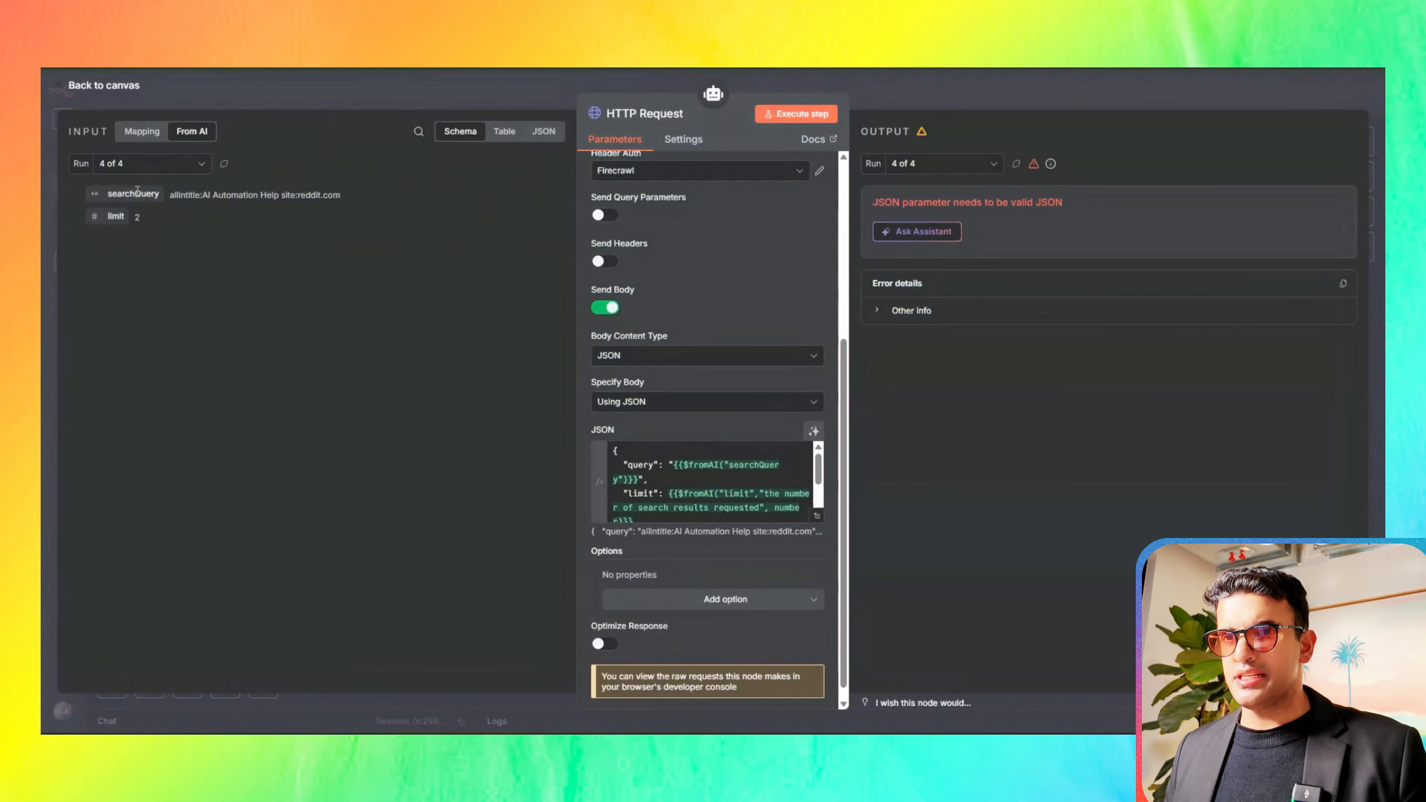
pyautogui.scroll(-3, 693, 491)
pyautogui.scroll(3, 694, 491)
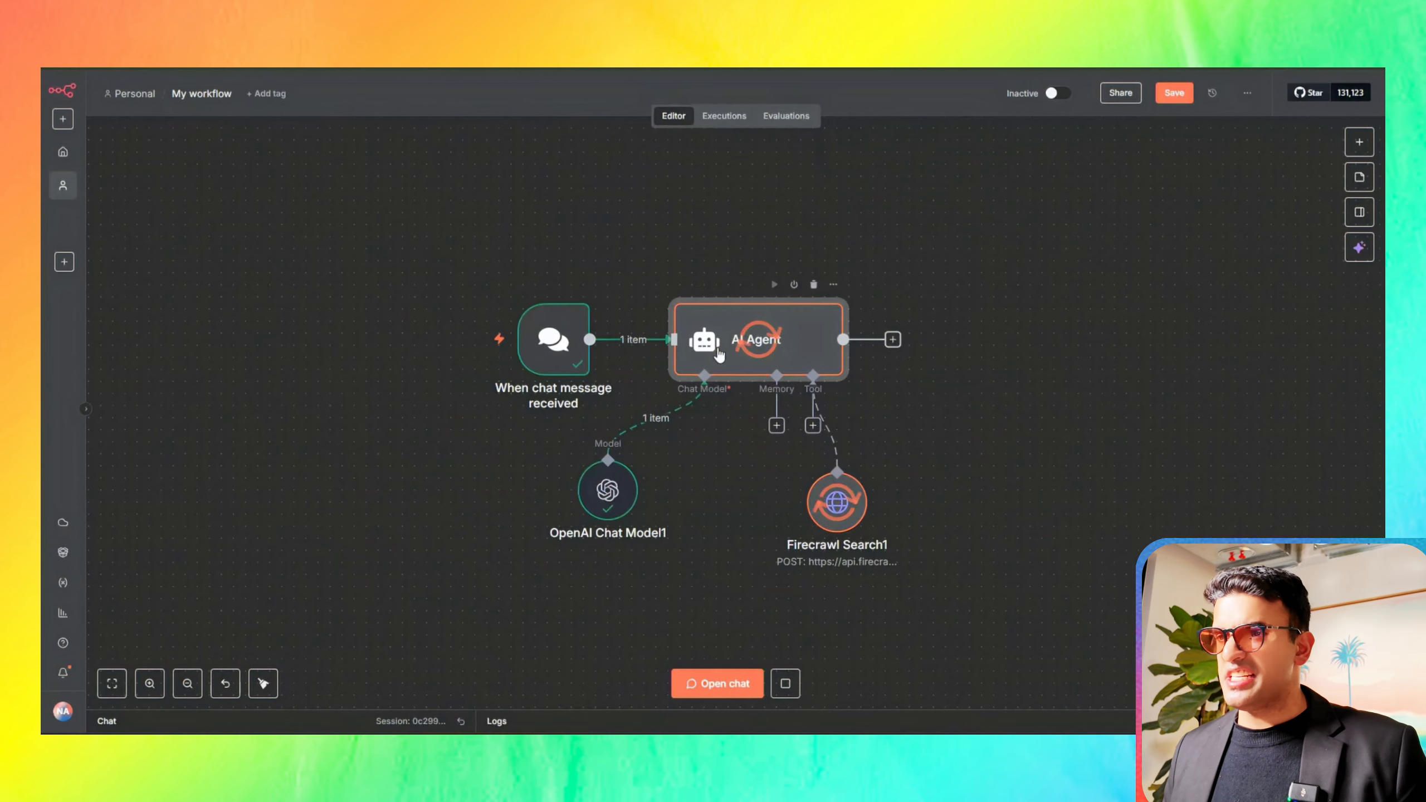
# Step: Check the AI Agent node's incoming chat message and parameters while the workflow runs, and return to the canvas
pyautogui.doubleClick(720, 353)
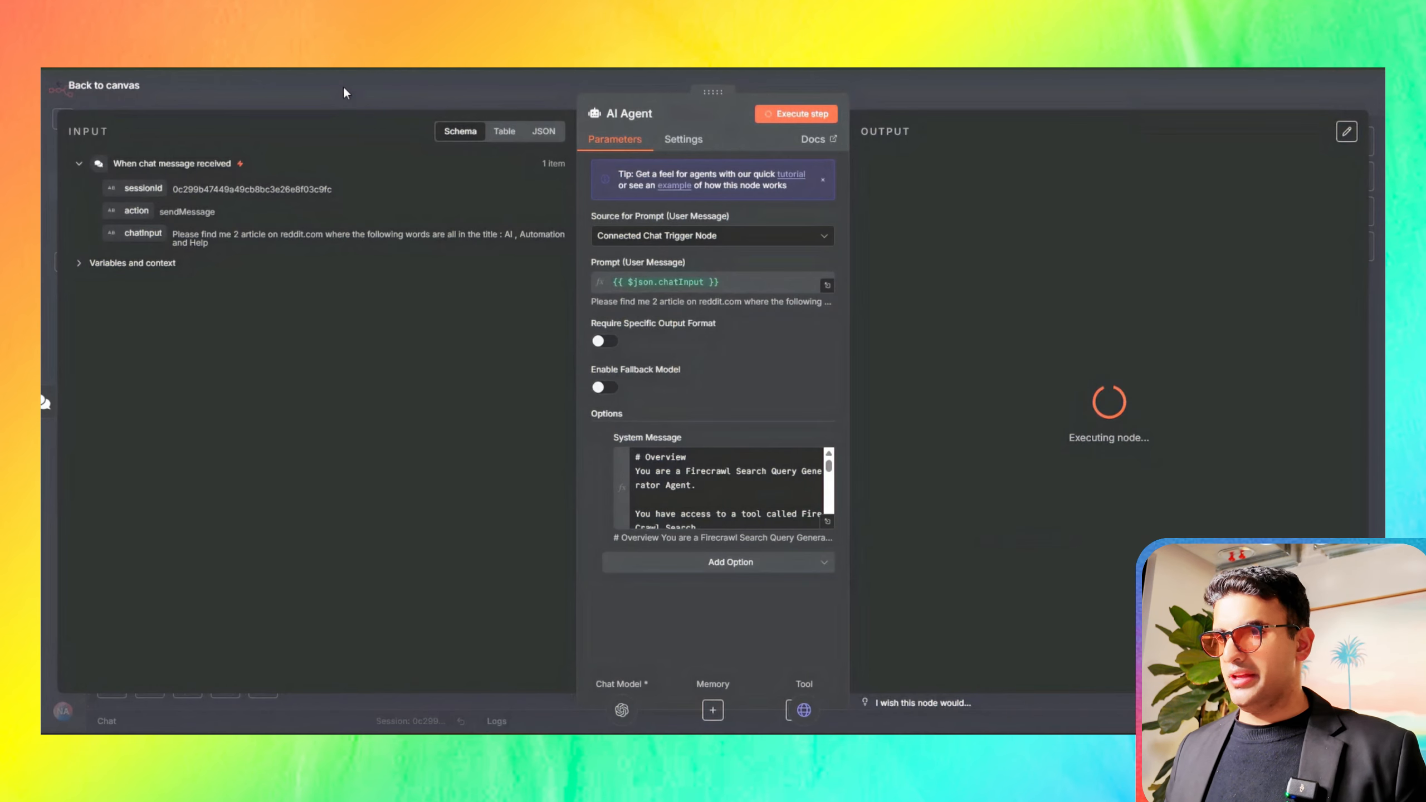
pyautogui.click(344, 90)
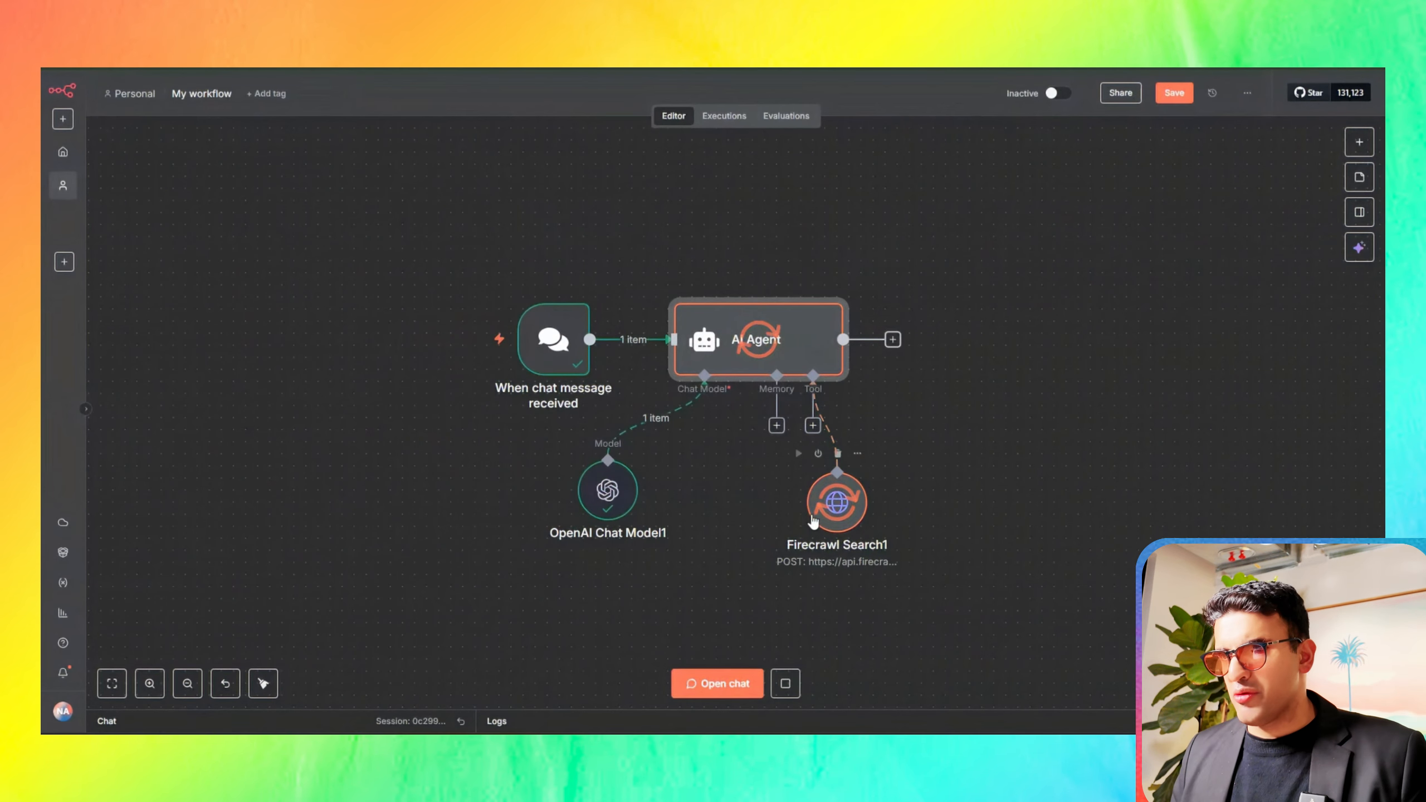
pyautogui.moveTo(553, 359)
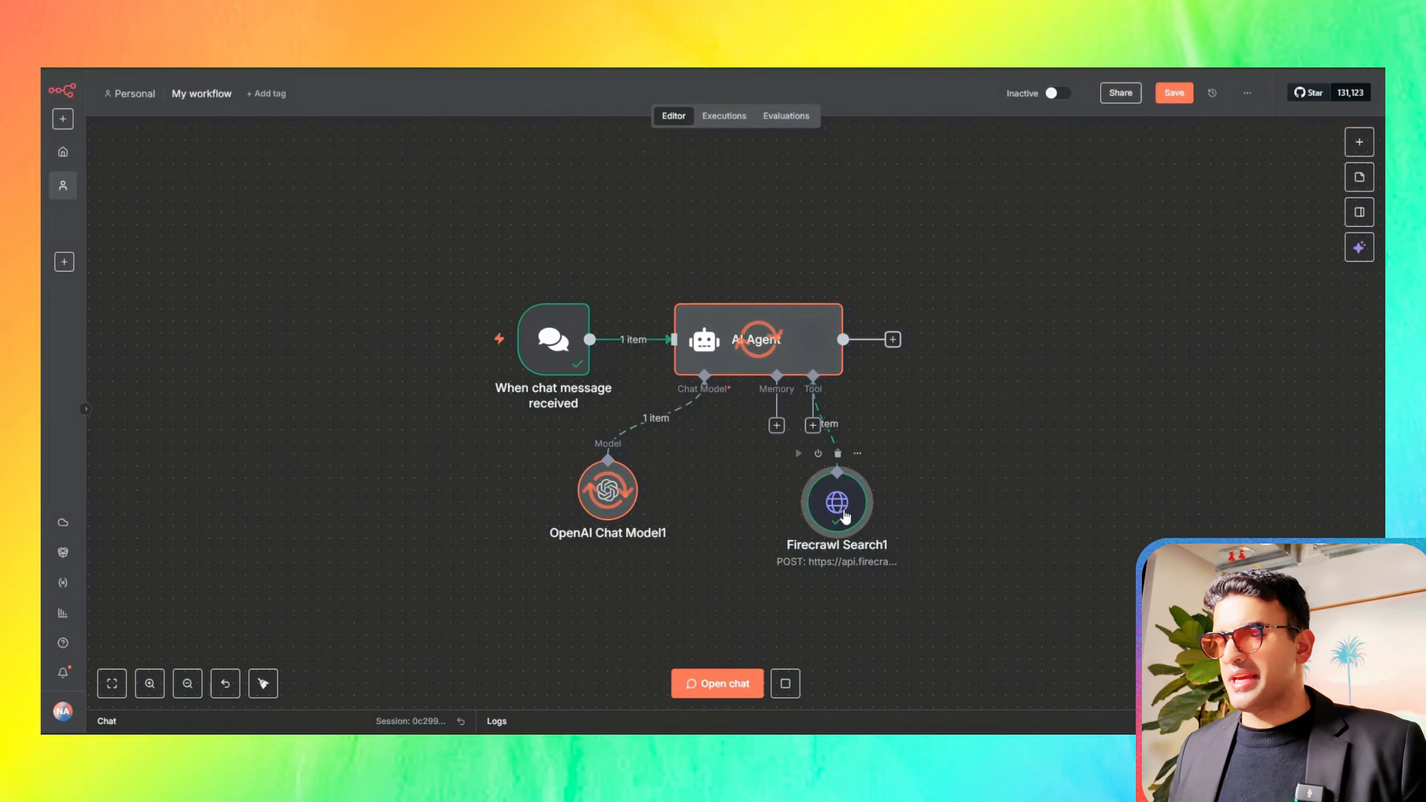
# Step: Examine the Firecrawl Search1 node's output, checking the markdown and screenshot fields and the table view of the response
pyautogui.doubleClick(845, 516)
pyautogui.scroll(-5, 673, 618)
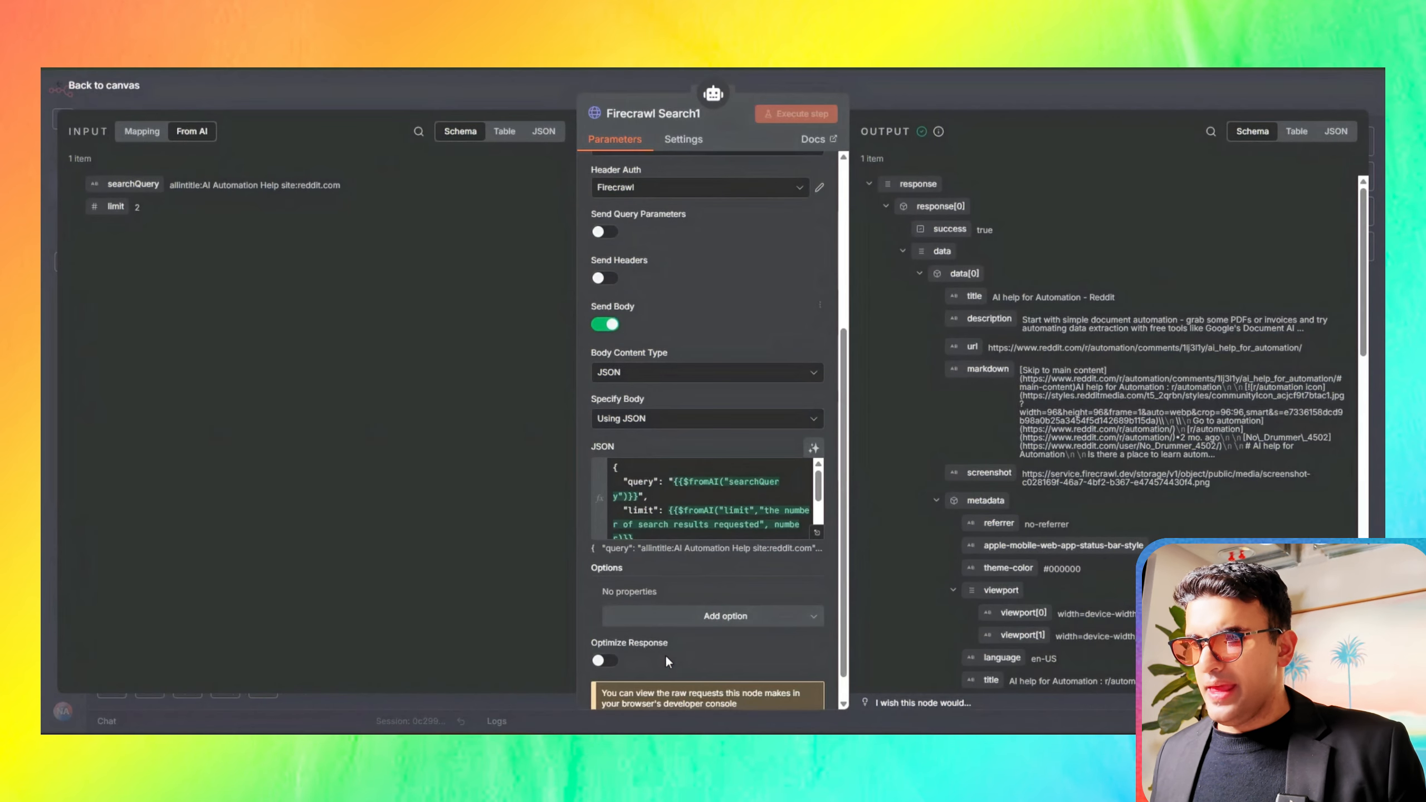
pyautogui.scroll(-1, 665, 654)
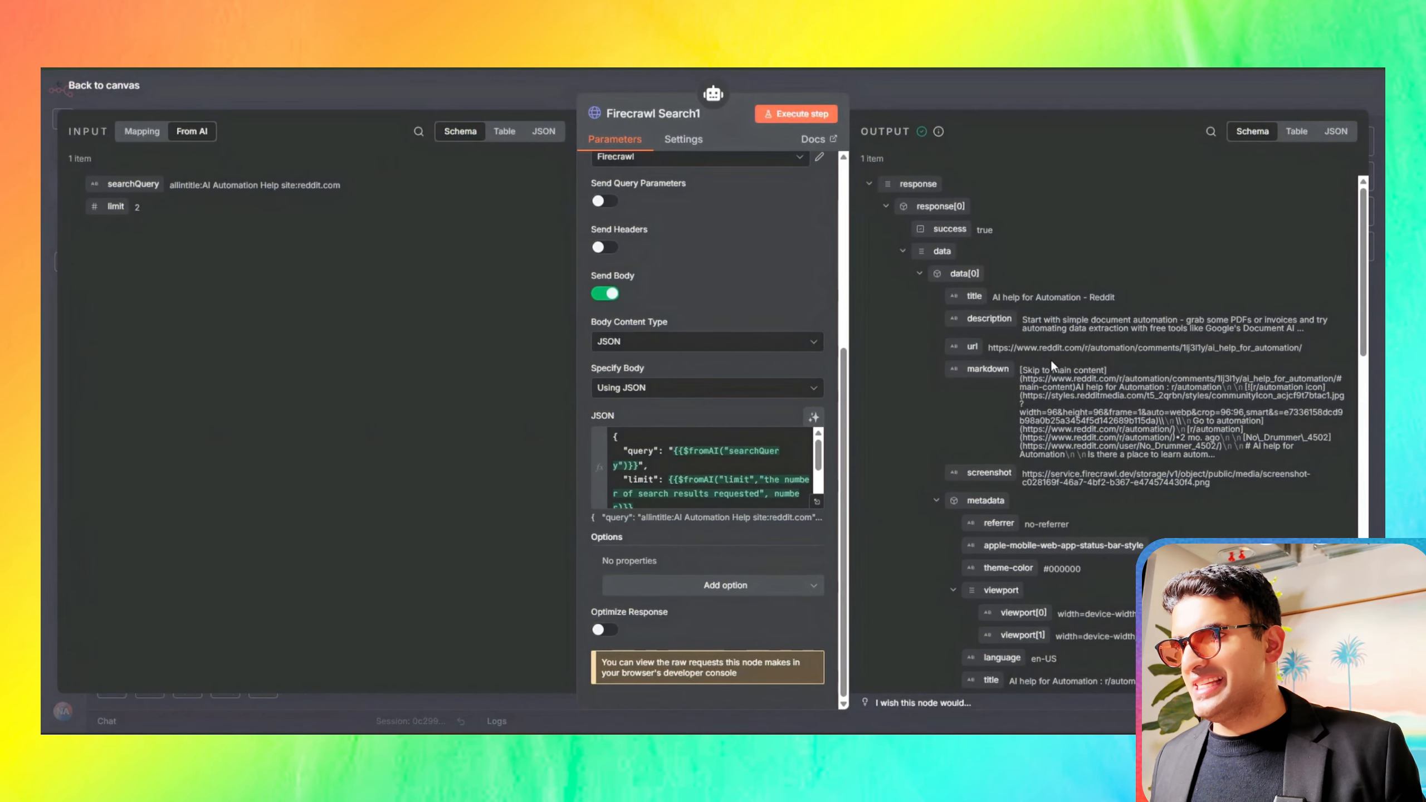
pyautogui.moveTo(971, 372); pyautogui.dragTo(1144, 458)
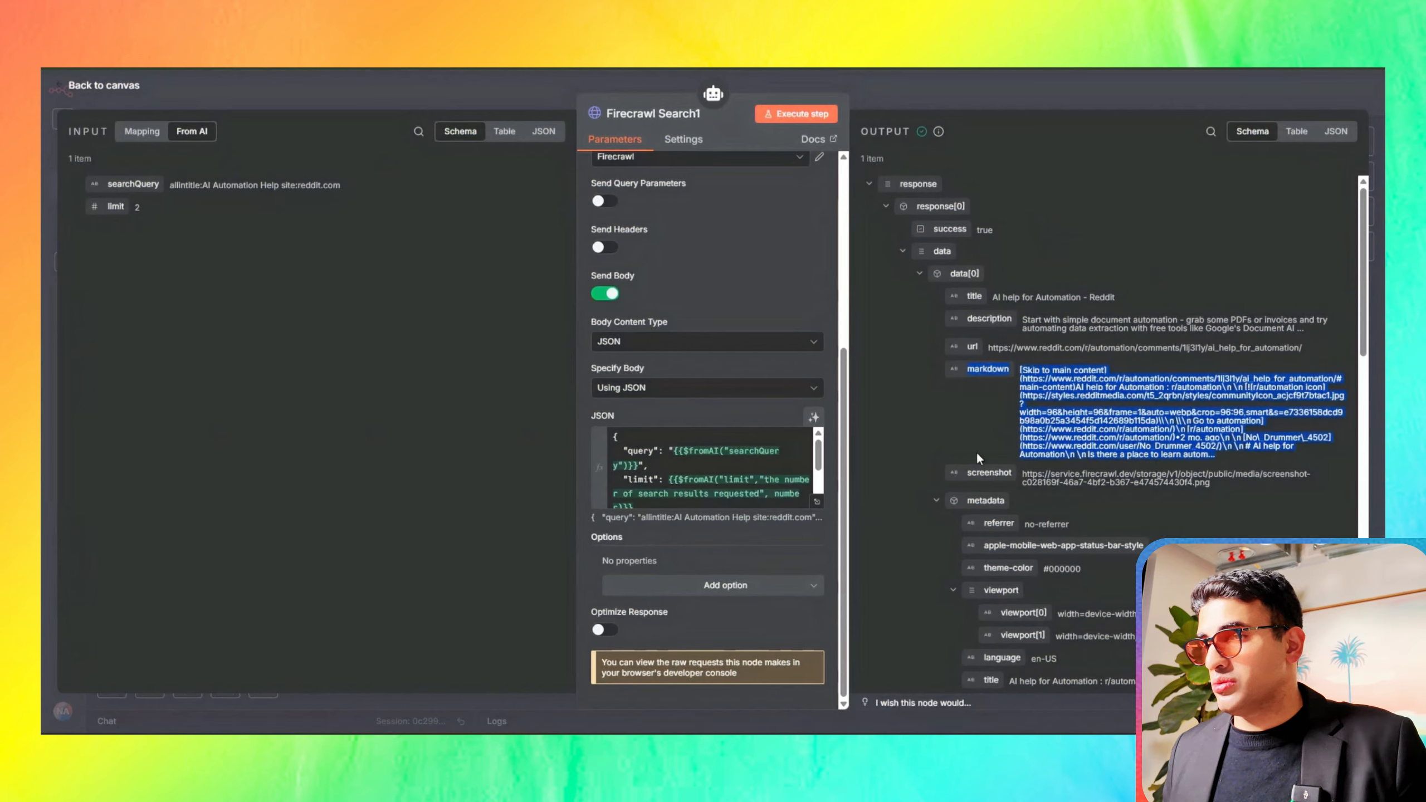
pyautogui.click(984, 434)
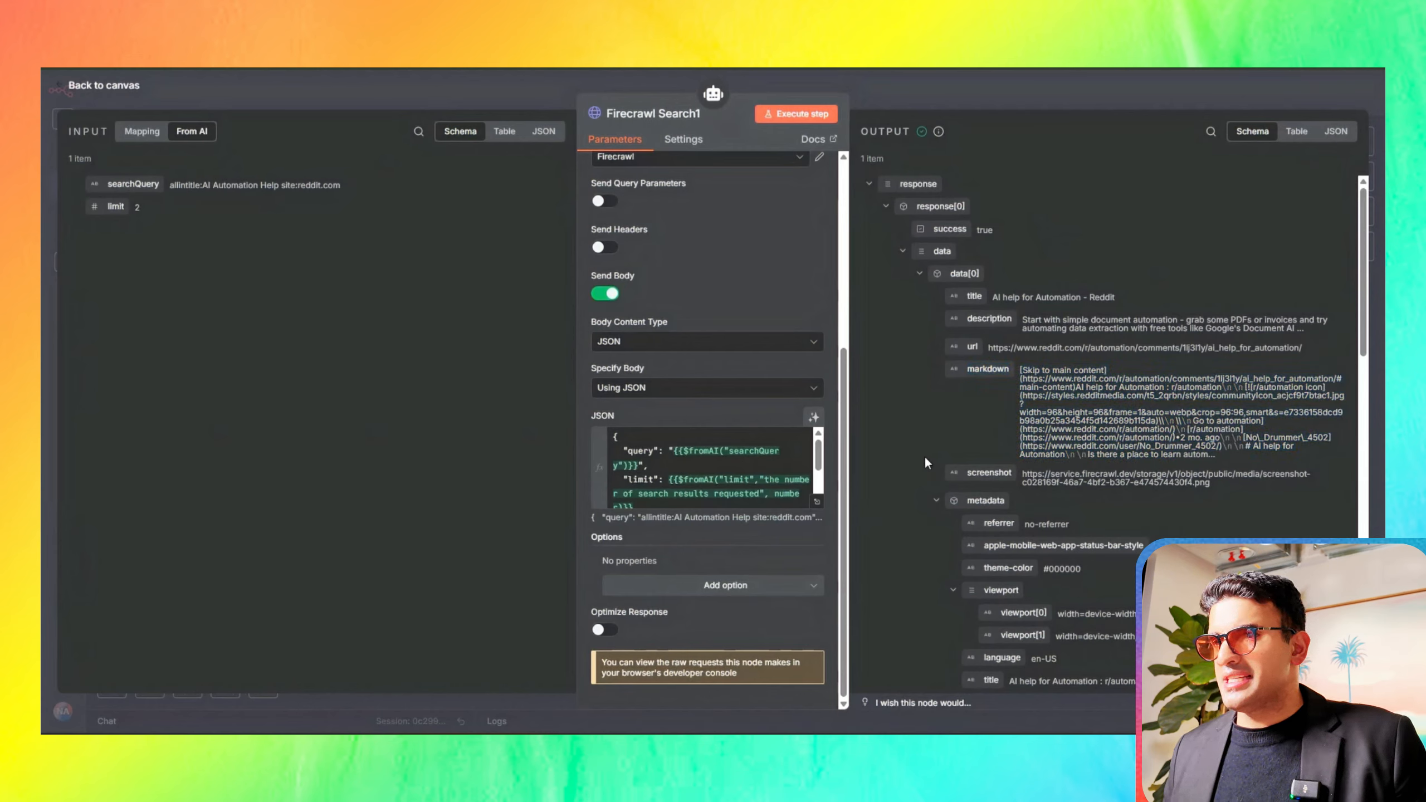
pyautogui.moveTo(944, 471); pyautogui.dragTo(1236, 494)
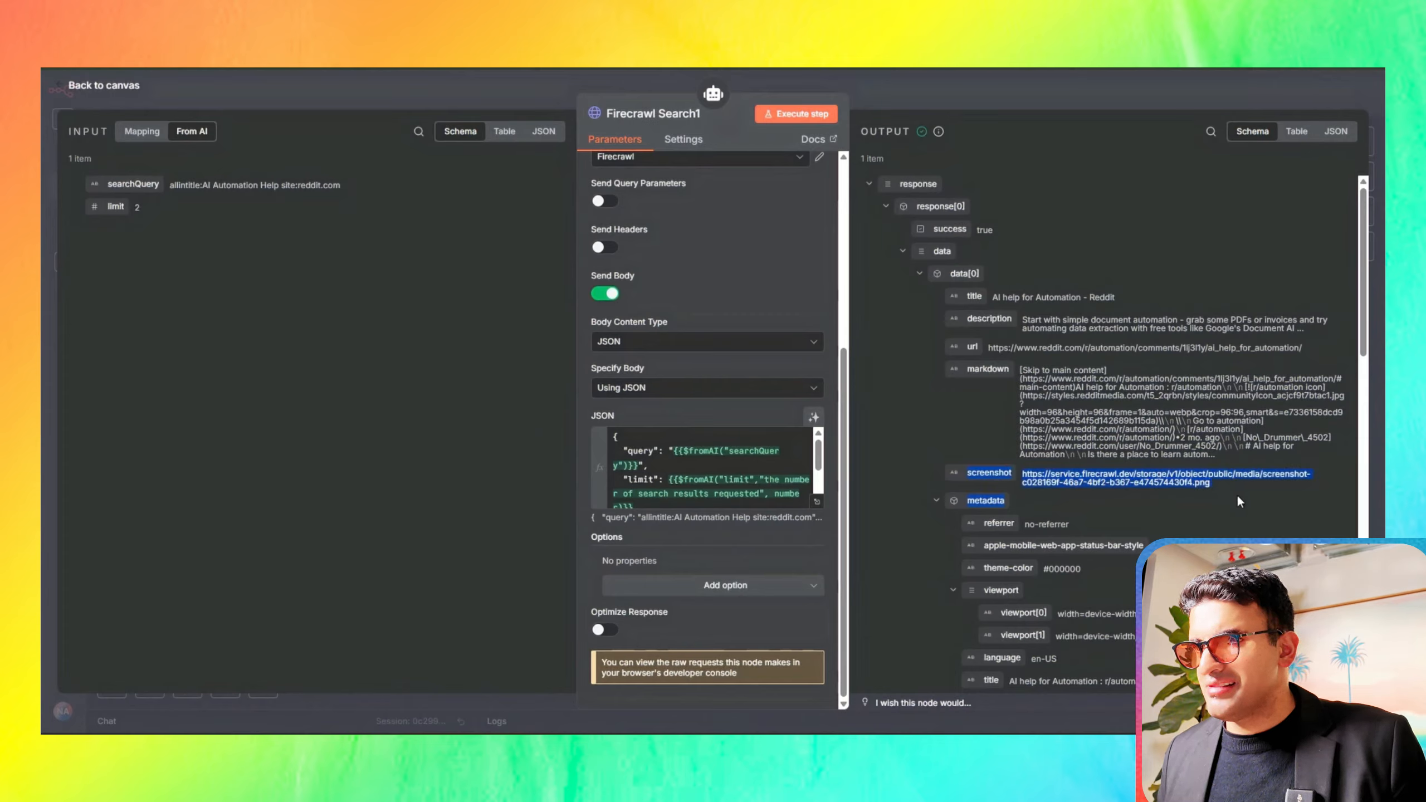
pyautogui.click(1237, 493)
pyautogui.click(1297, 131)
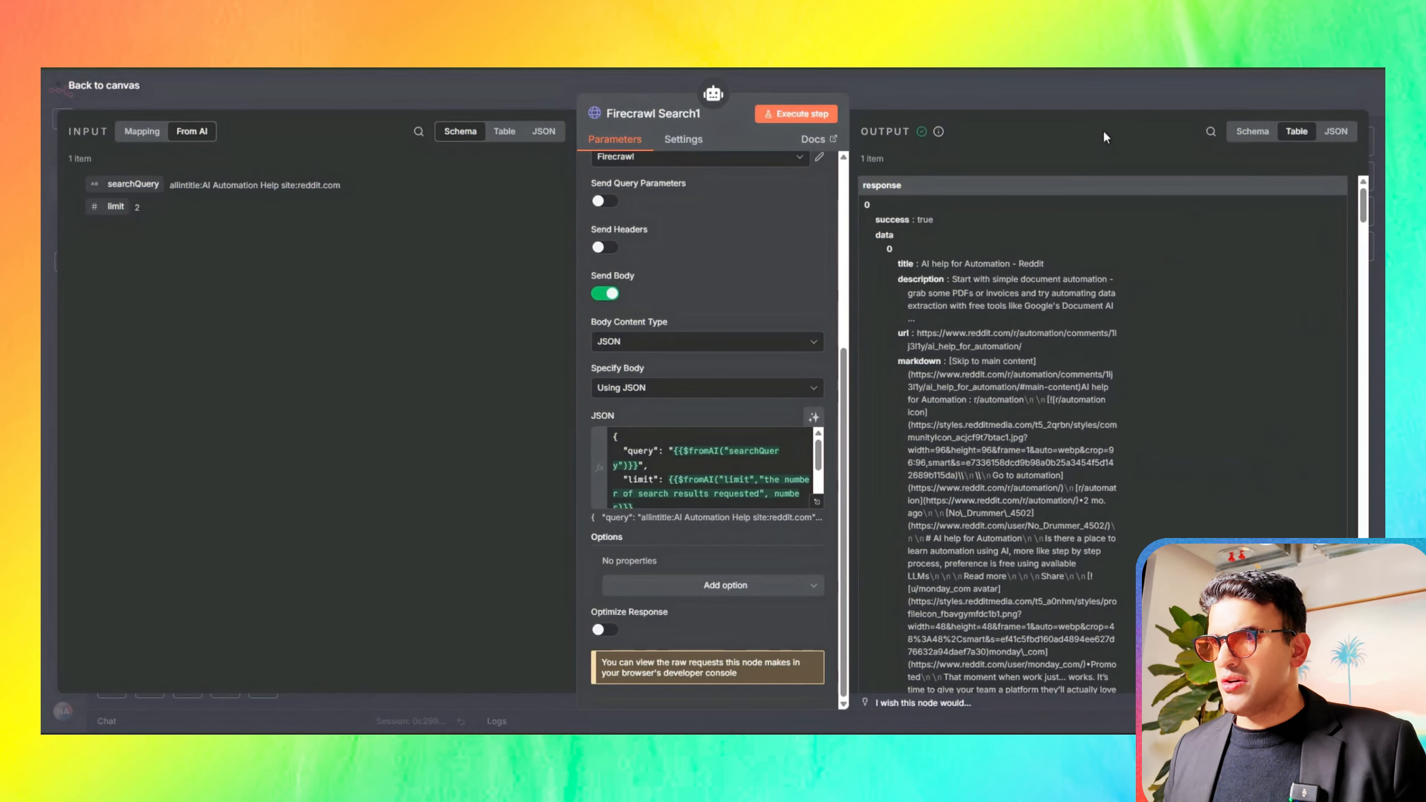
pyautogui.click(861, 82)
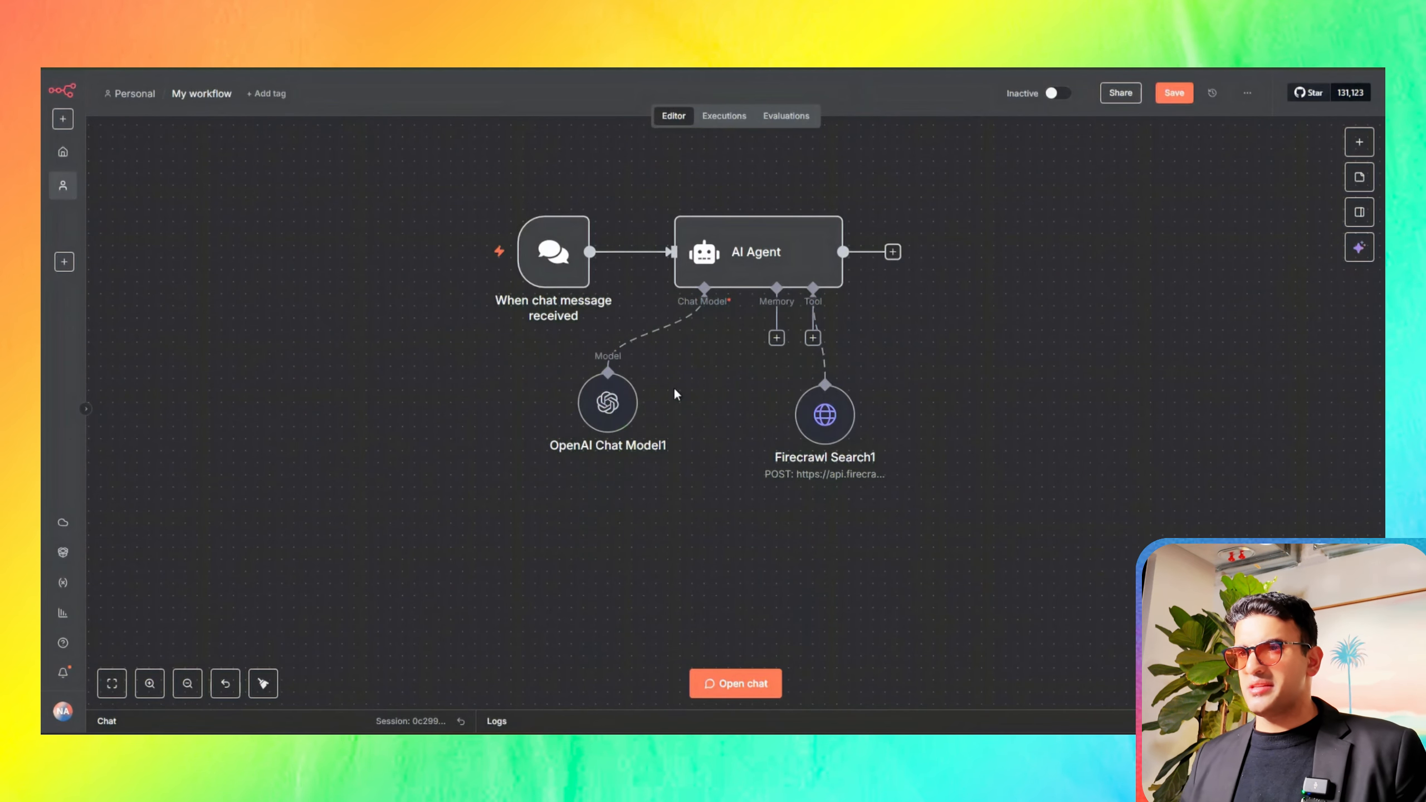
# Step: In the Site node under Within a Specific Website, set the JSON body's limit to 3 and execute the node
pyautogui.scroll(3, 675, 394)
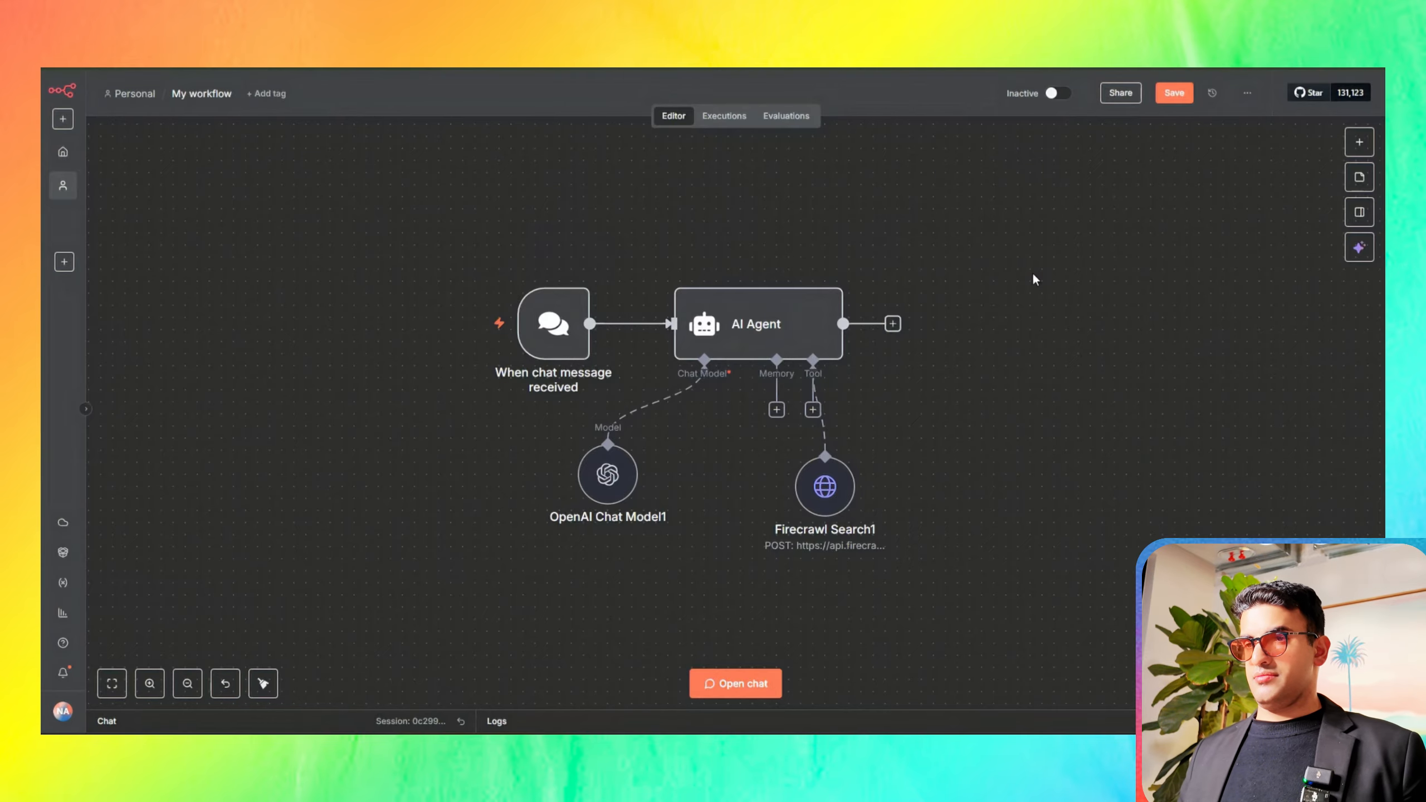
pyautogui.scroll(10, 1035, 277)
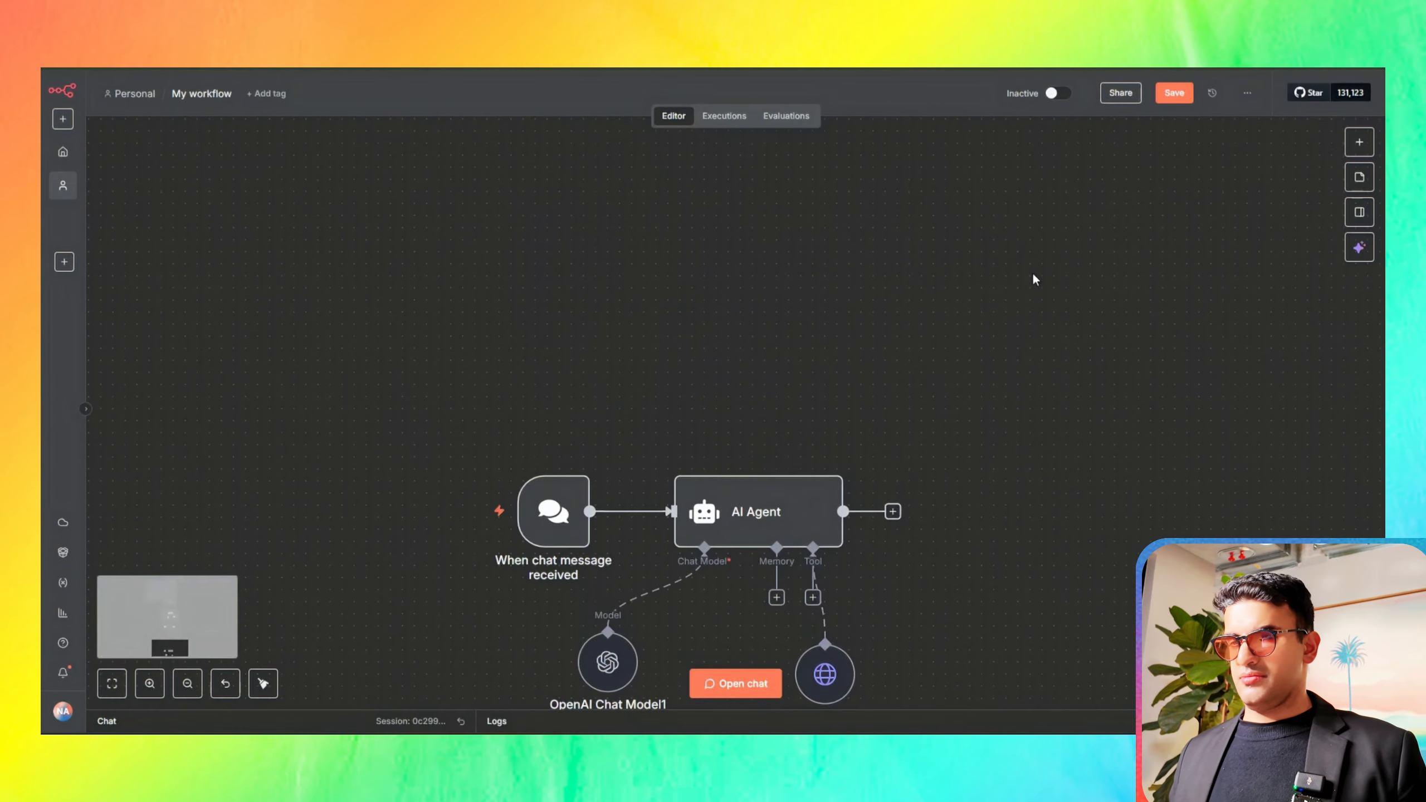
pyautogui.scroll(-10, 1031, 275)
pyautogui.scroll(2, 755, 344)
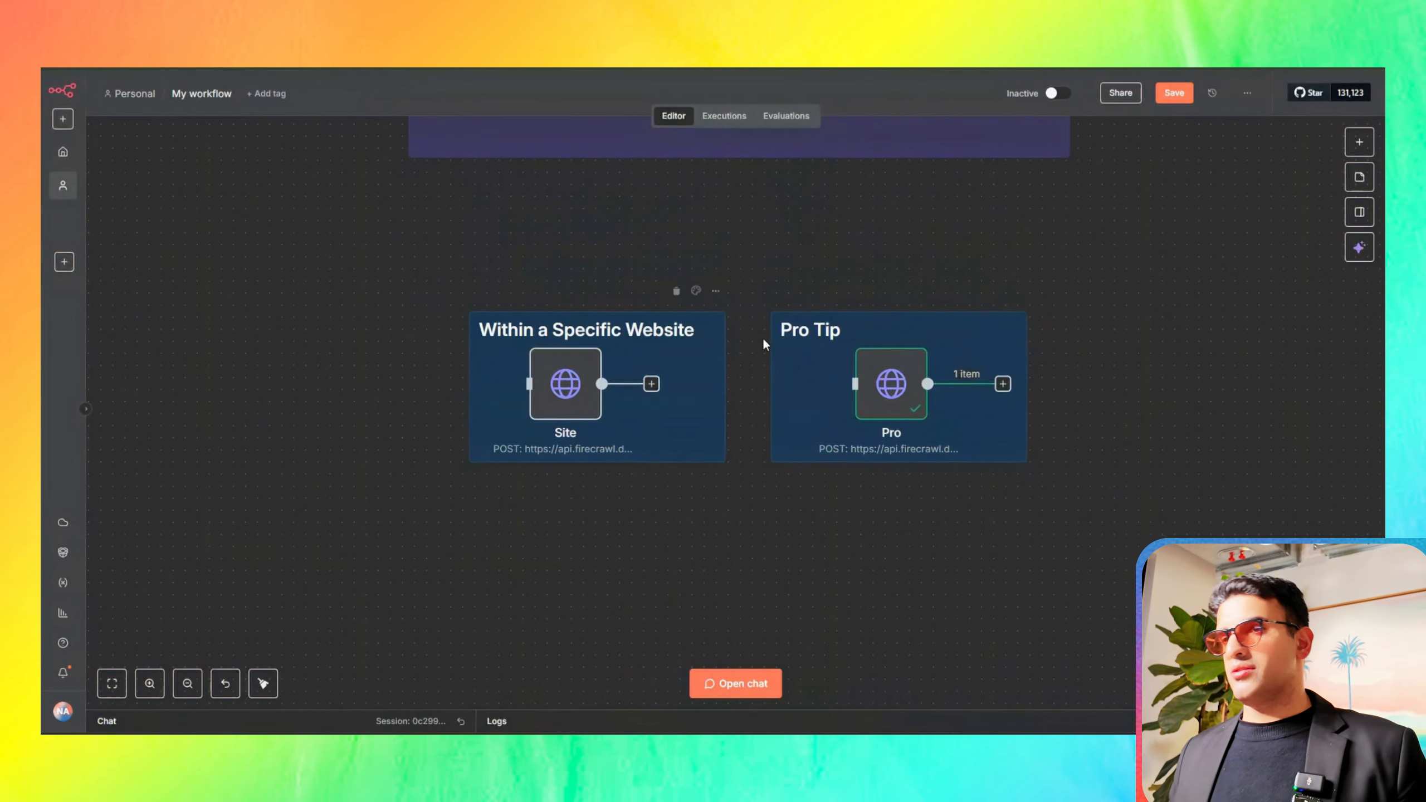
pyautogui.click(573, 388)
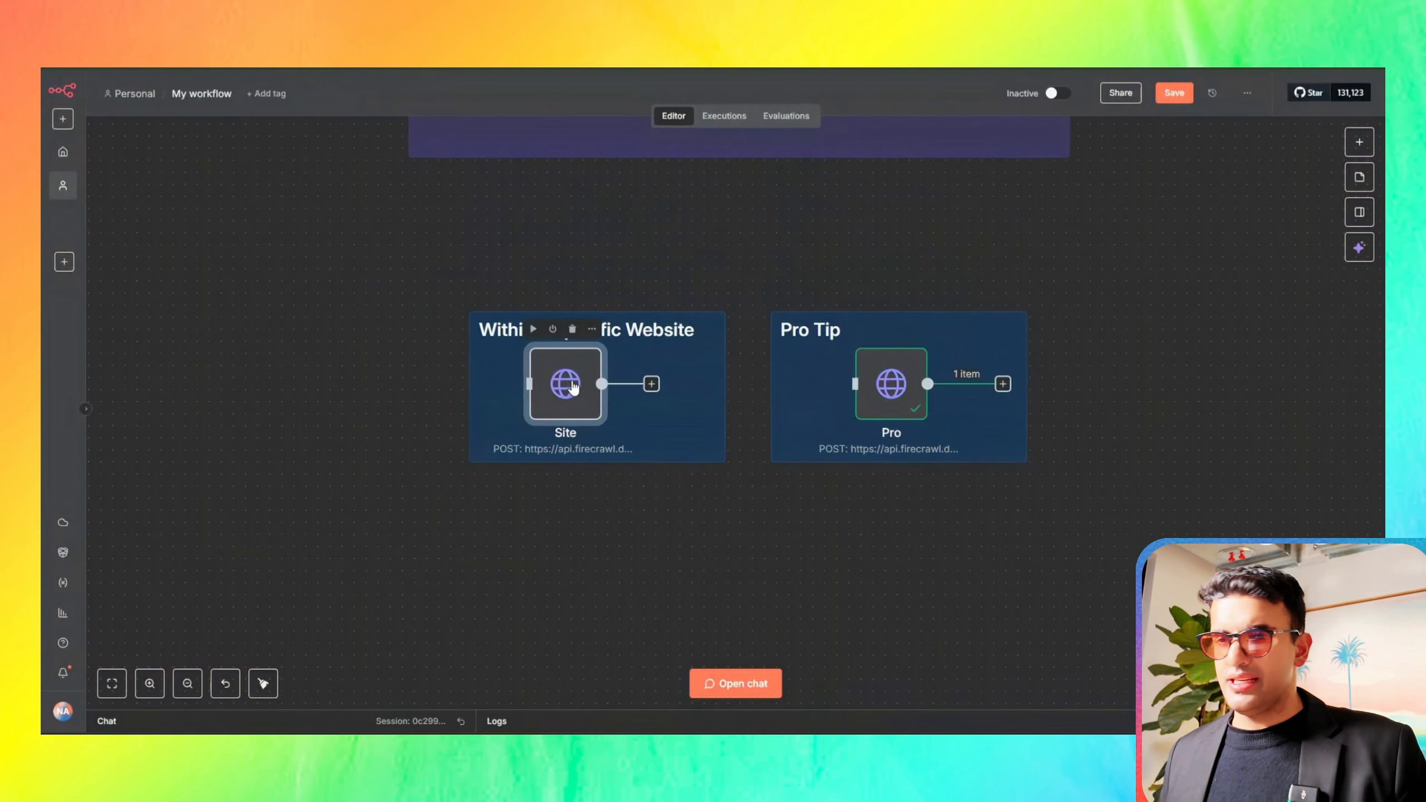
pyautogui.doubleClick(572, 388)
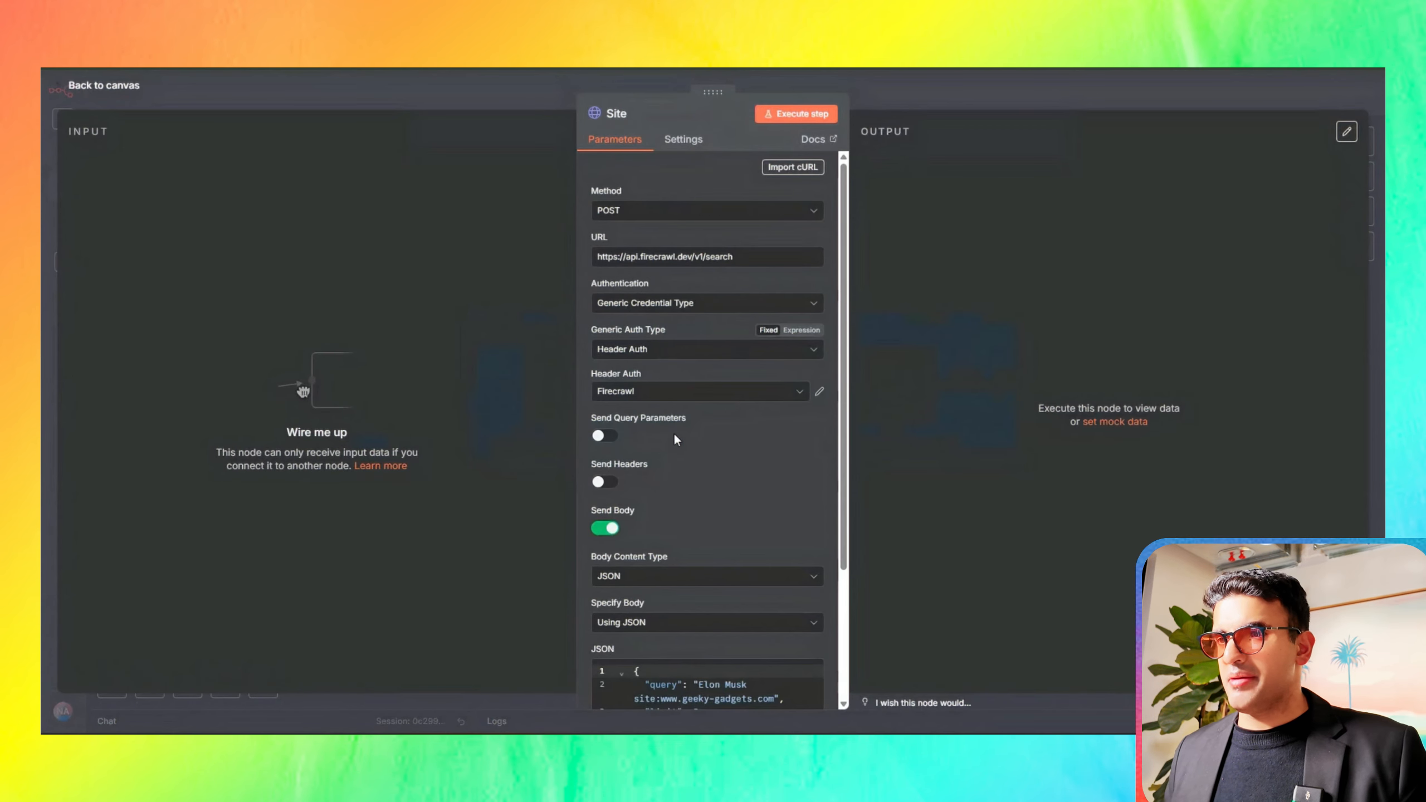
pyautogui.scroll(-3, 685, 449)
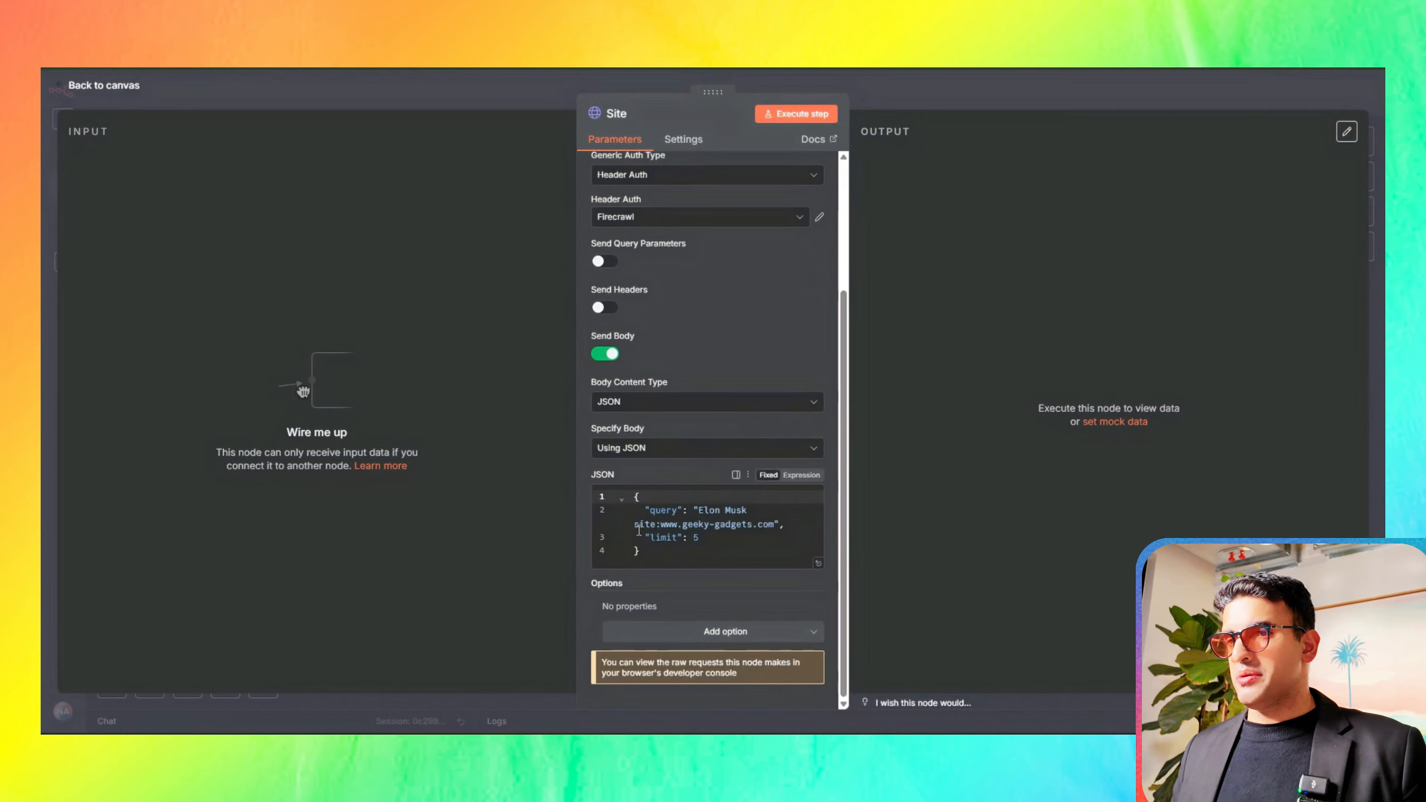
pyautogui.click(701, 537)
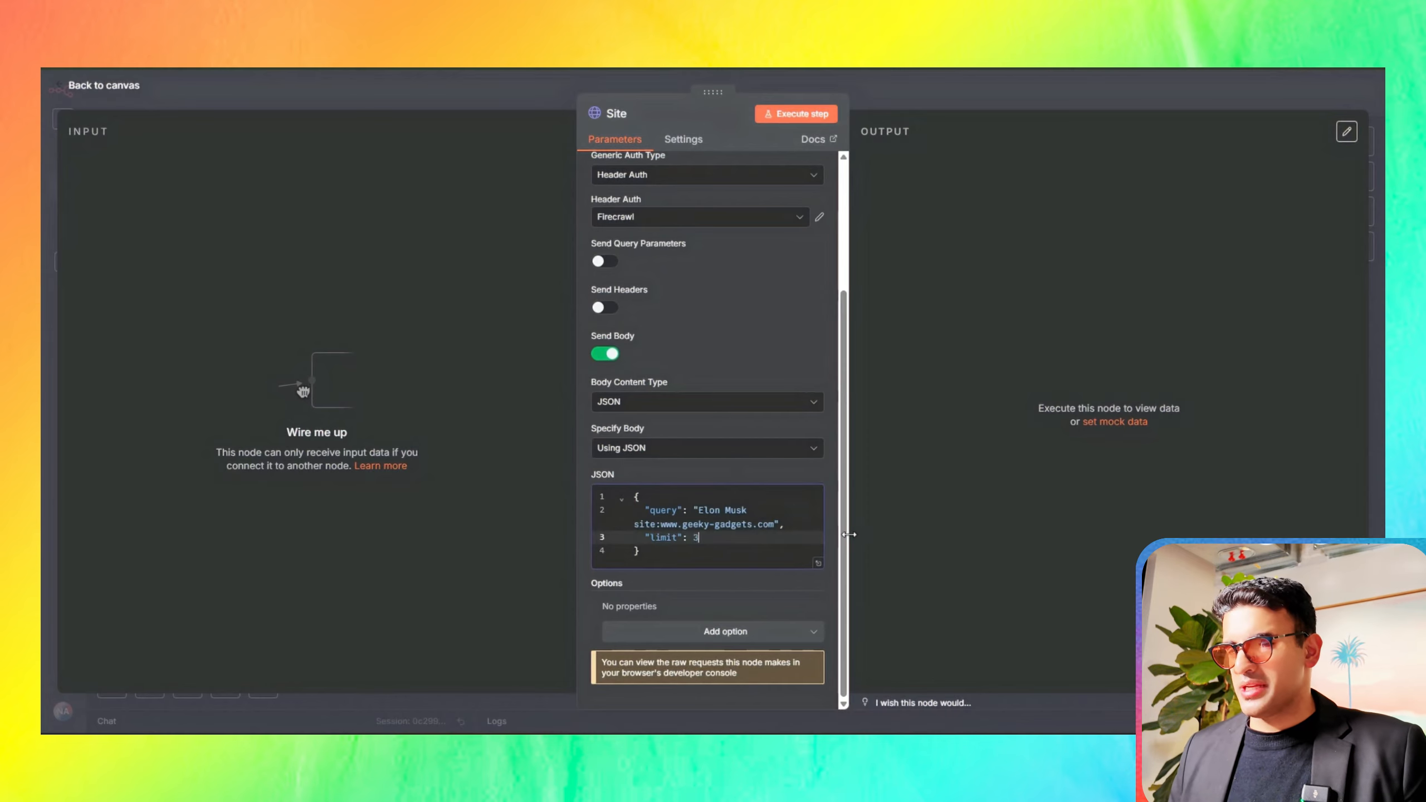
pyautogui.click(795, 114)
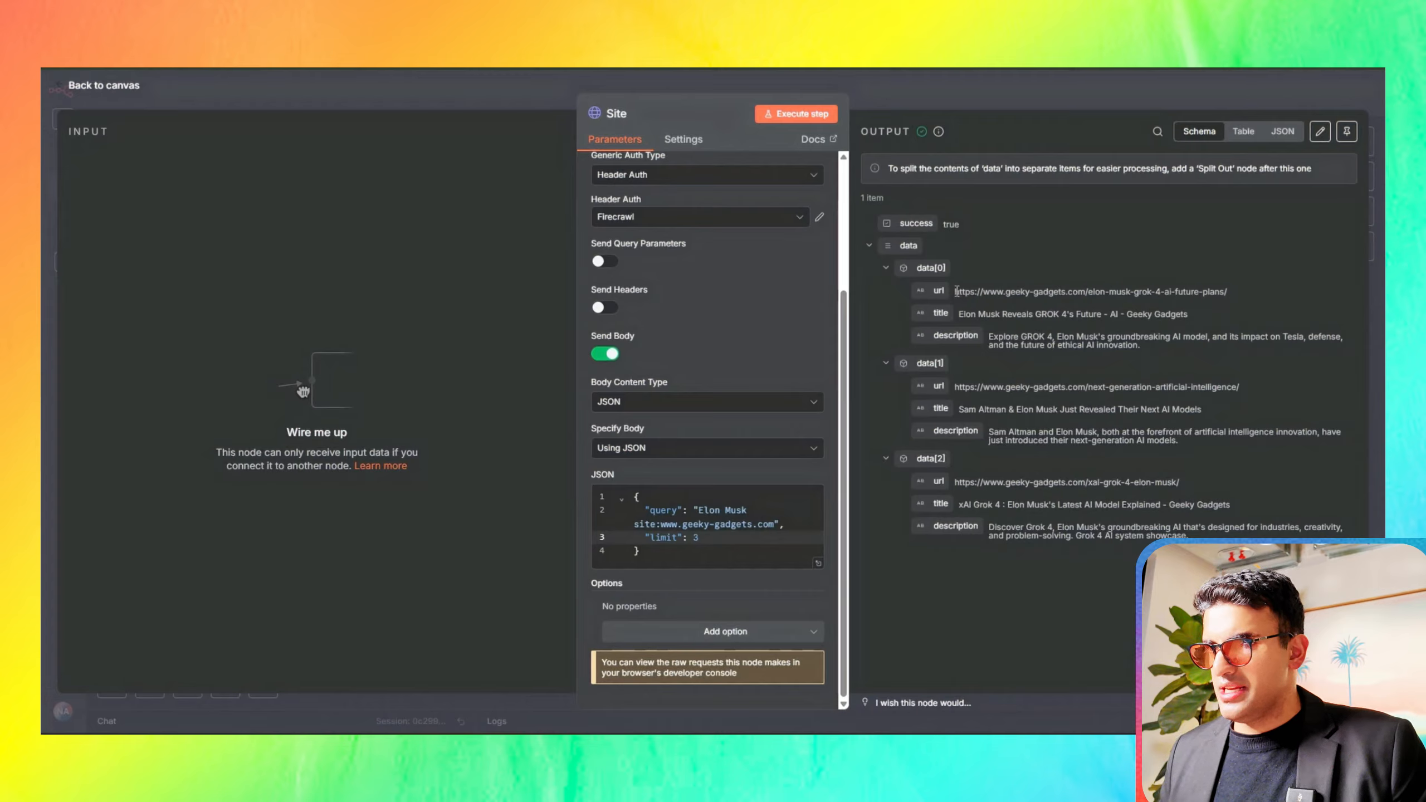
# Step: Open the first result's geeky-gadgets.com URL in the browser and check the article's headline
pyautogui.moveTo(956, 291); pyautogui.dragTo(1245, 290)
pyautogui.rightClick(1152, 292)
pyautogui.click(1000, 350)
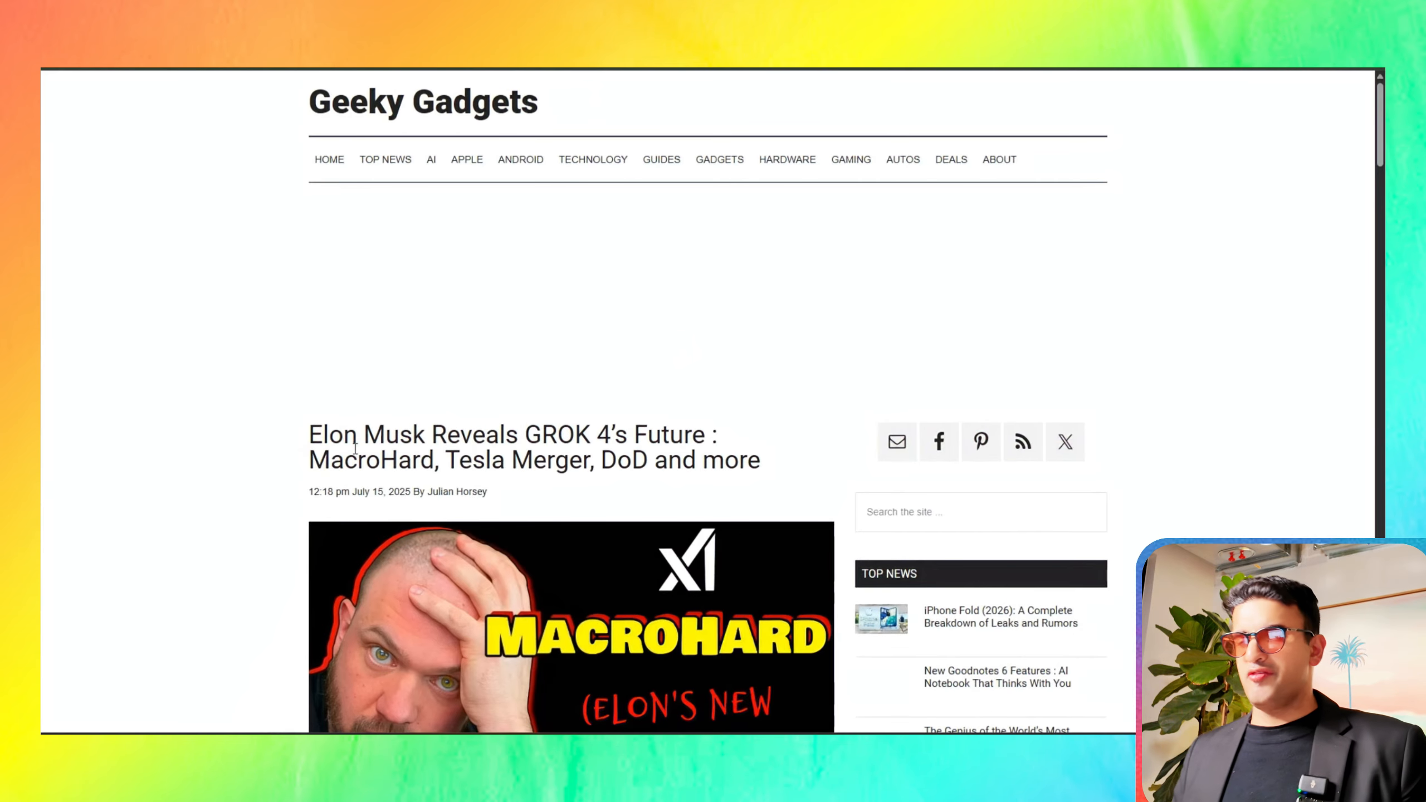
pyautogui.scroll(-2, 355, 449)
pyautogui.scroll(2, 354, 450)
pyautogui.moveTo(313, 432); pyautogui.dragTo(705, 440)
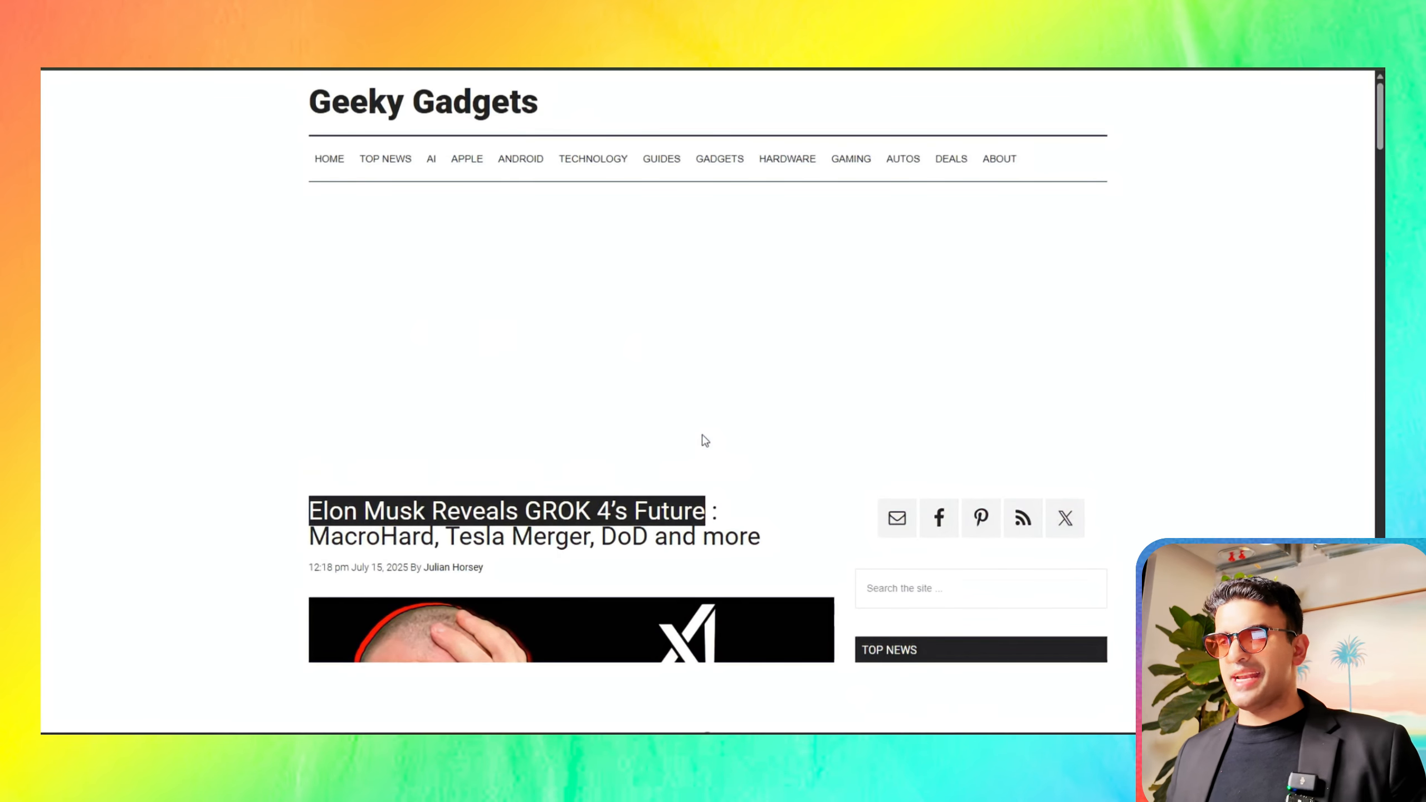
pyautogui.click(705, 440)
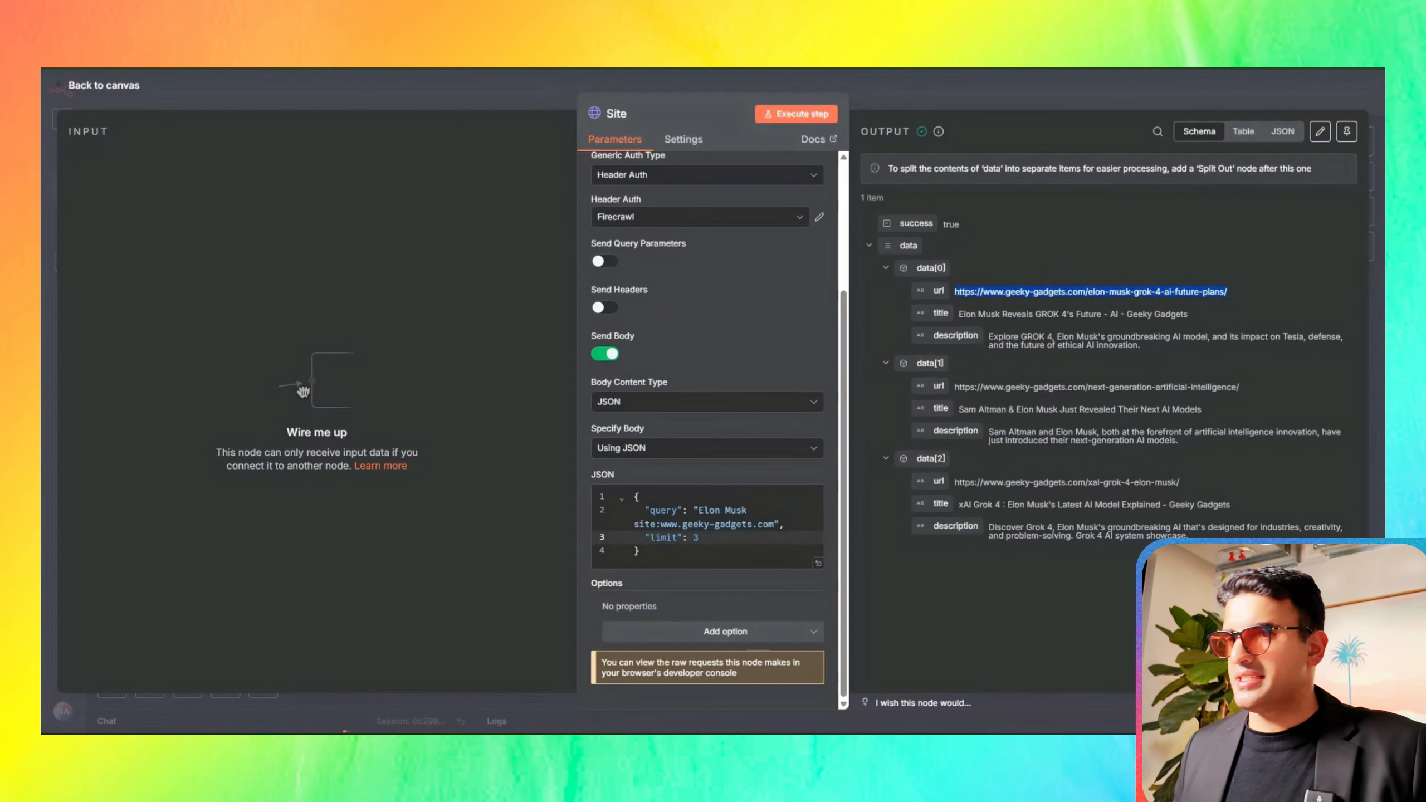
# Step: In the Pro node under Pro Tip, review the youtube.com query excluding shorts, set the JSON body's limit to 1 and execute the node
pyautogui.click(322, 82)
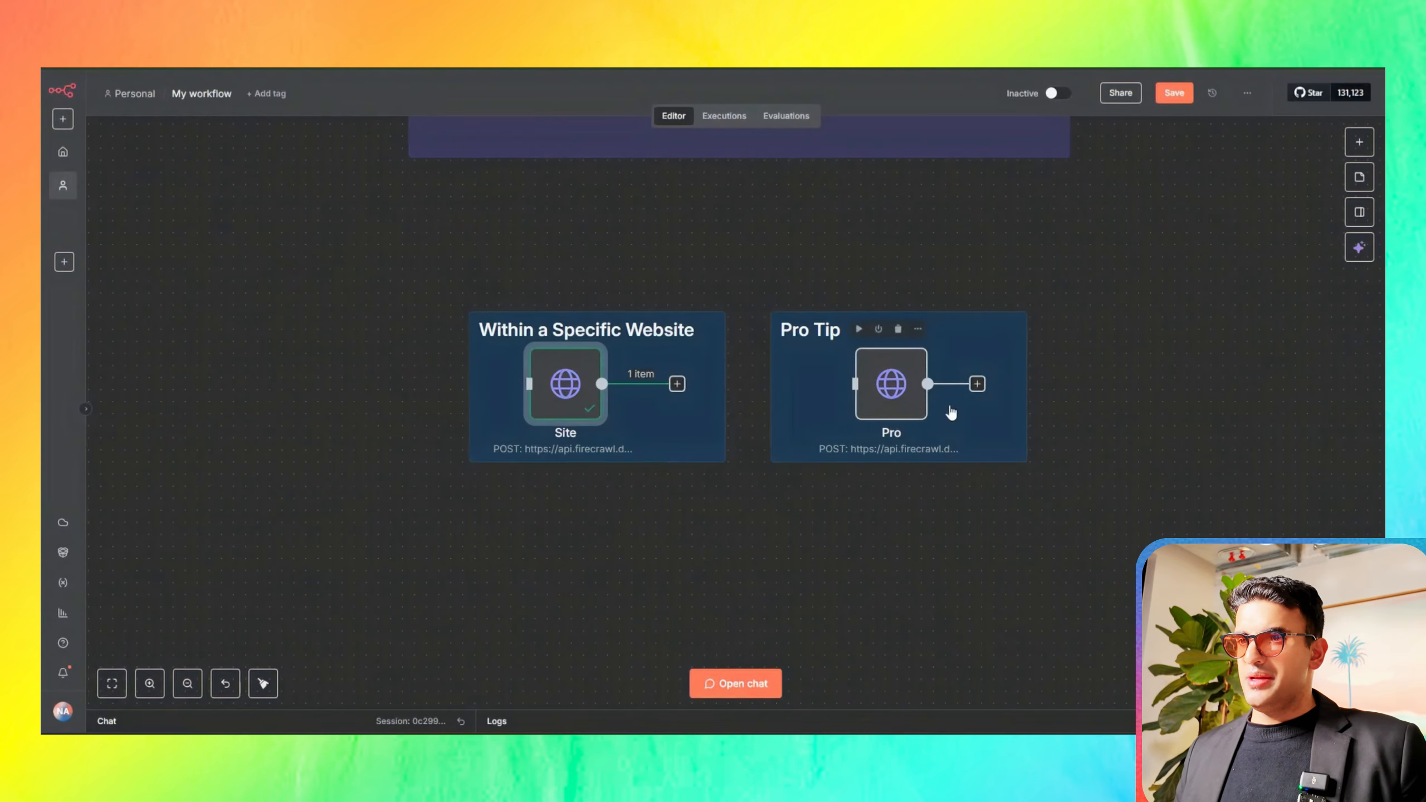
pyautogui.click(901, 397)
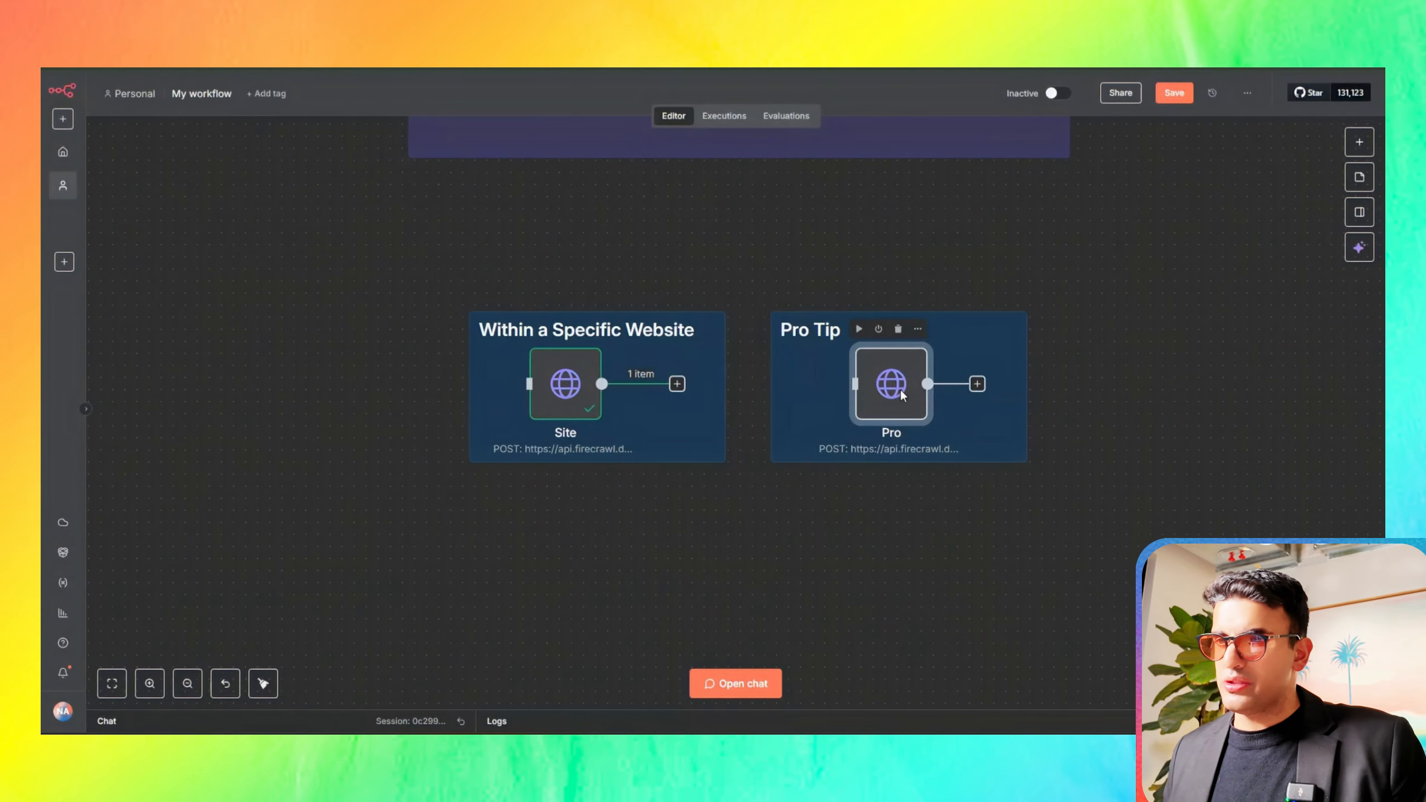
pyautogui.doubleClick(901, 394)
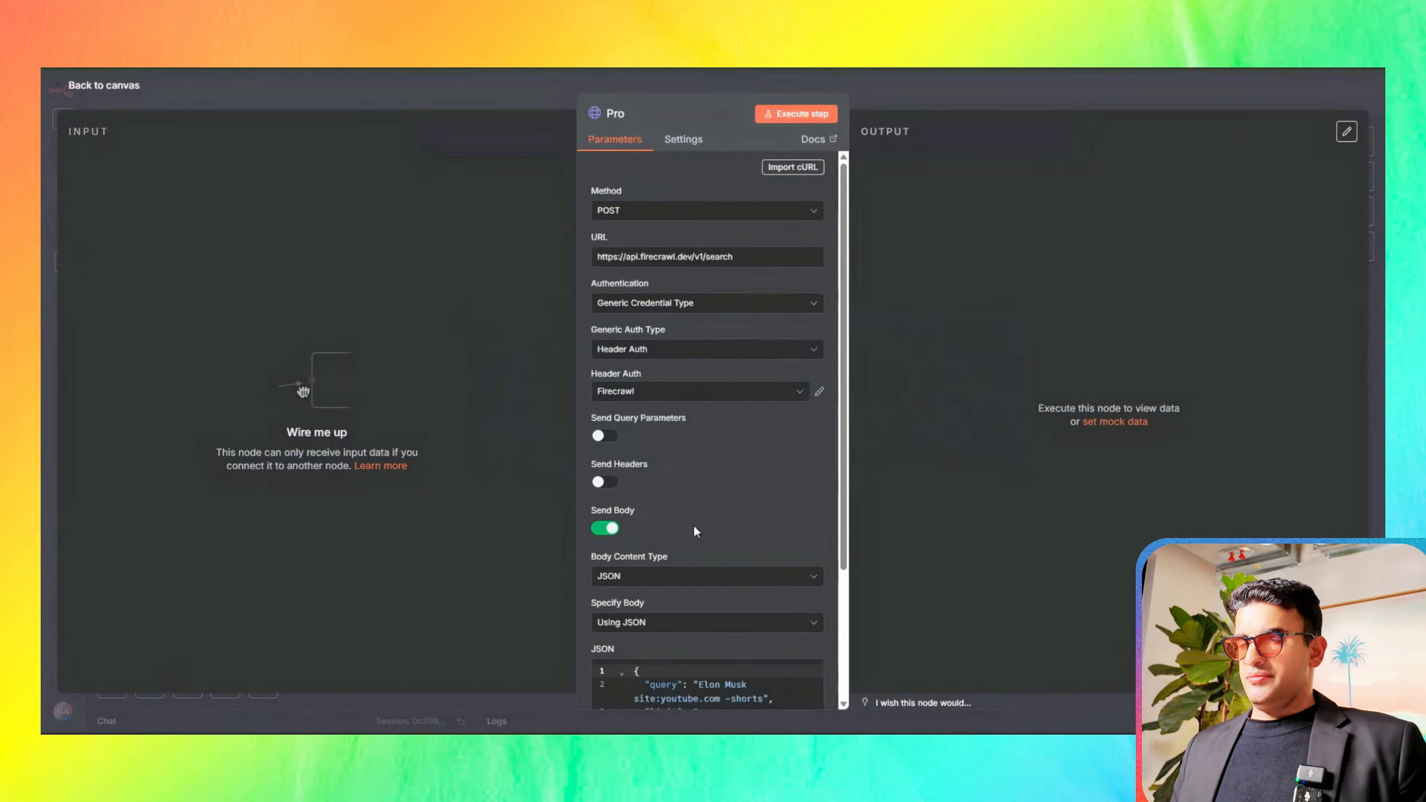
pyautogui.scroll(-3, 695, 531)
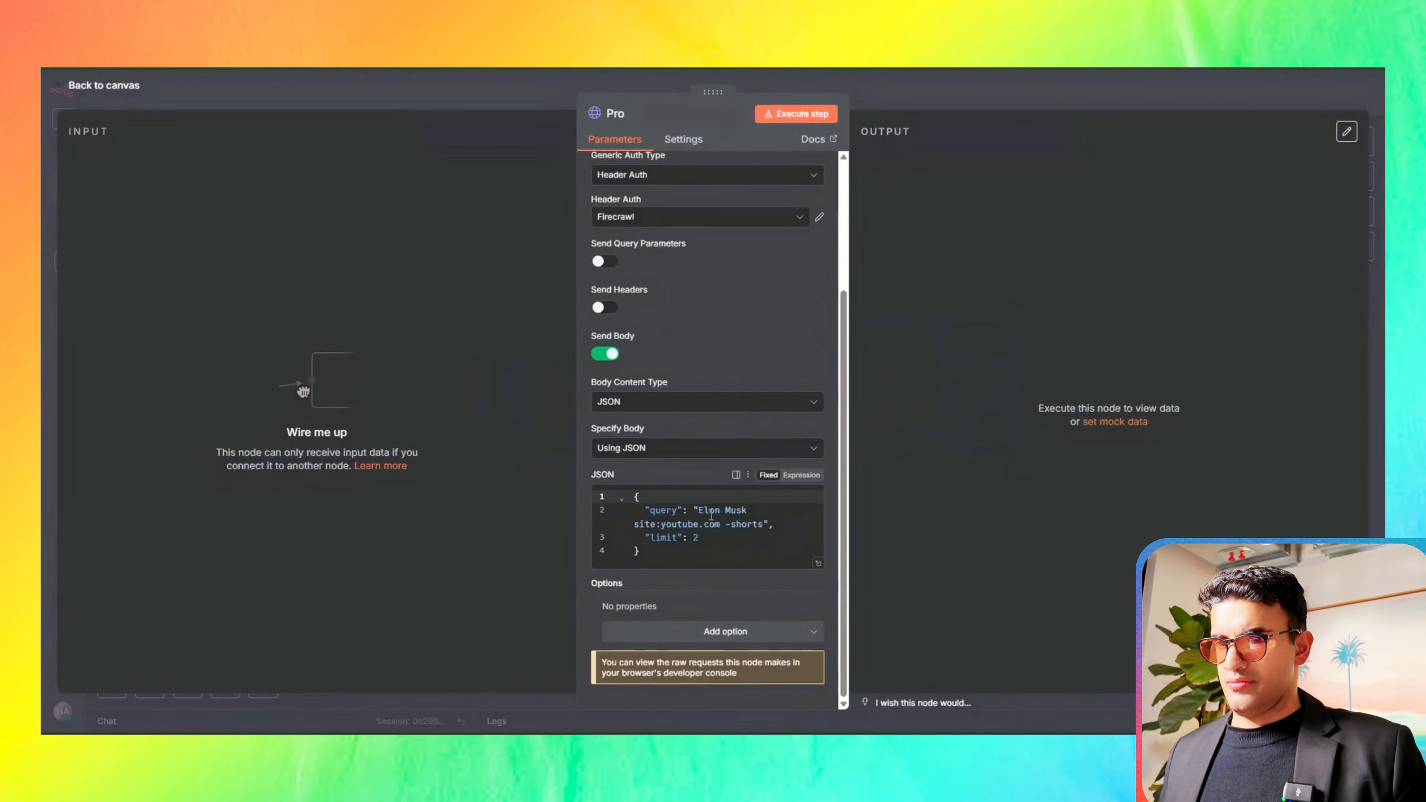
pyautogui.moveTo(633, 530); pyautogui.dragTo(743, 525)
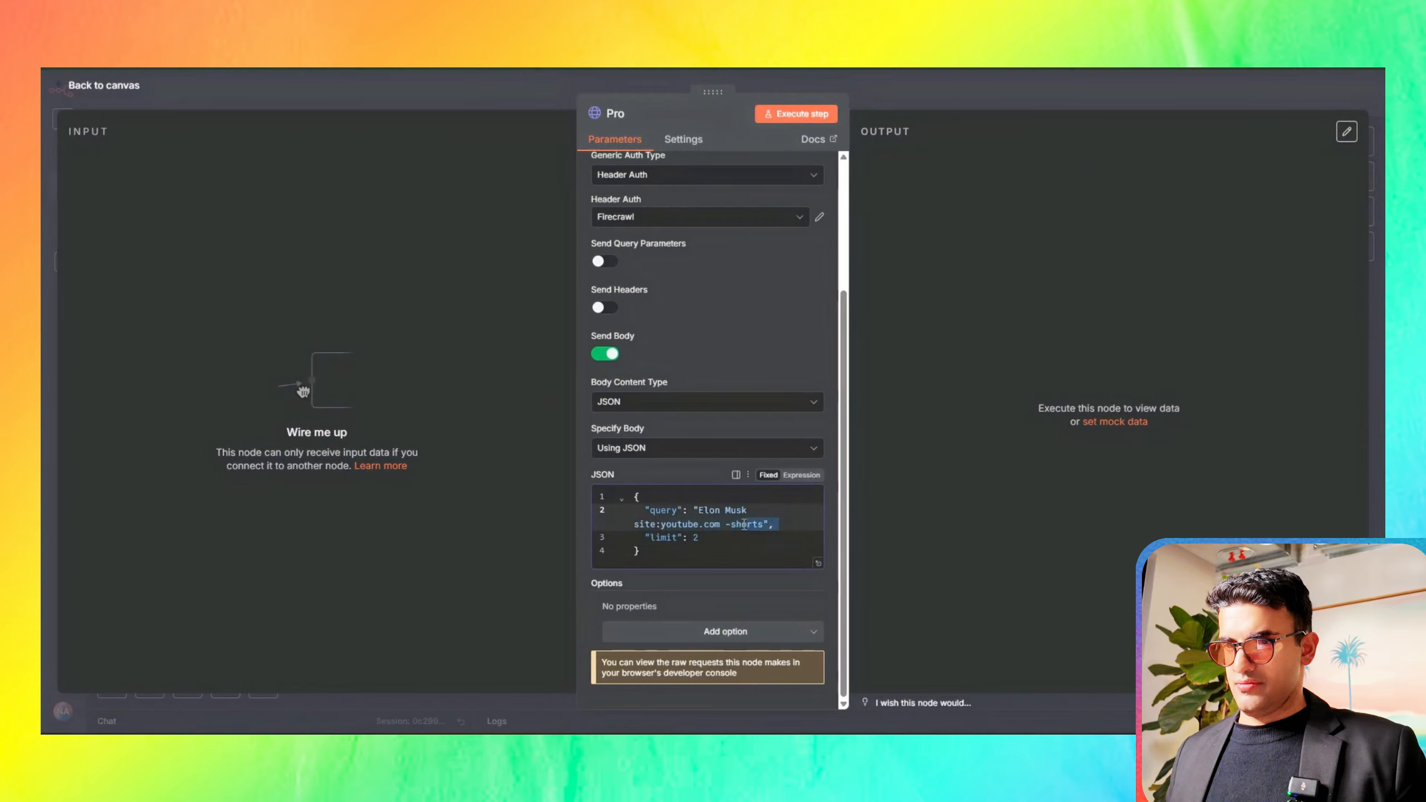
pyautogui.click(782, 515)
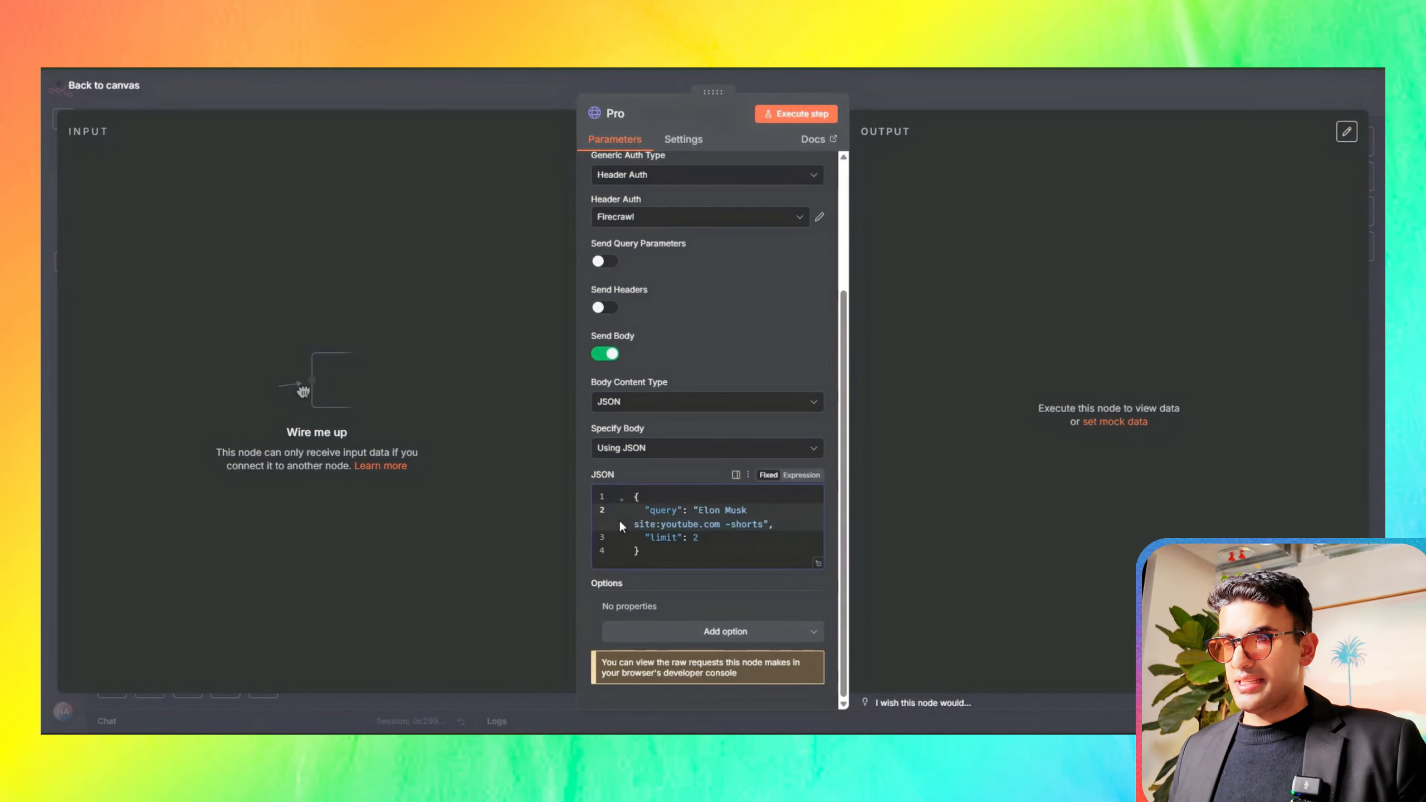
pyautogui.click(709, 542)
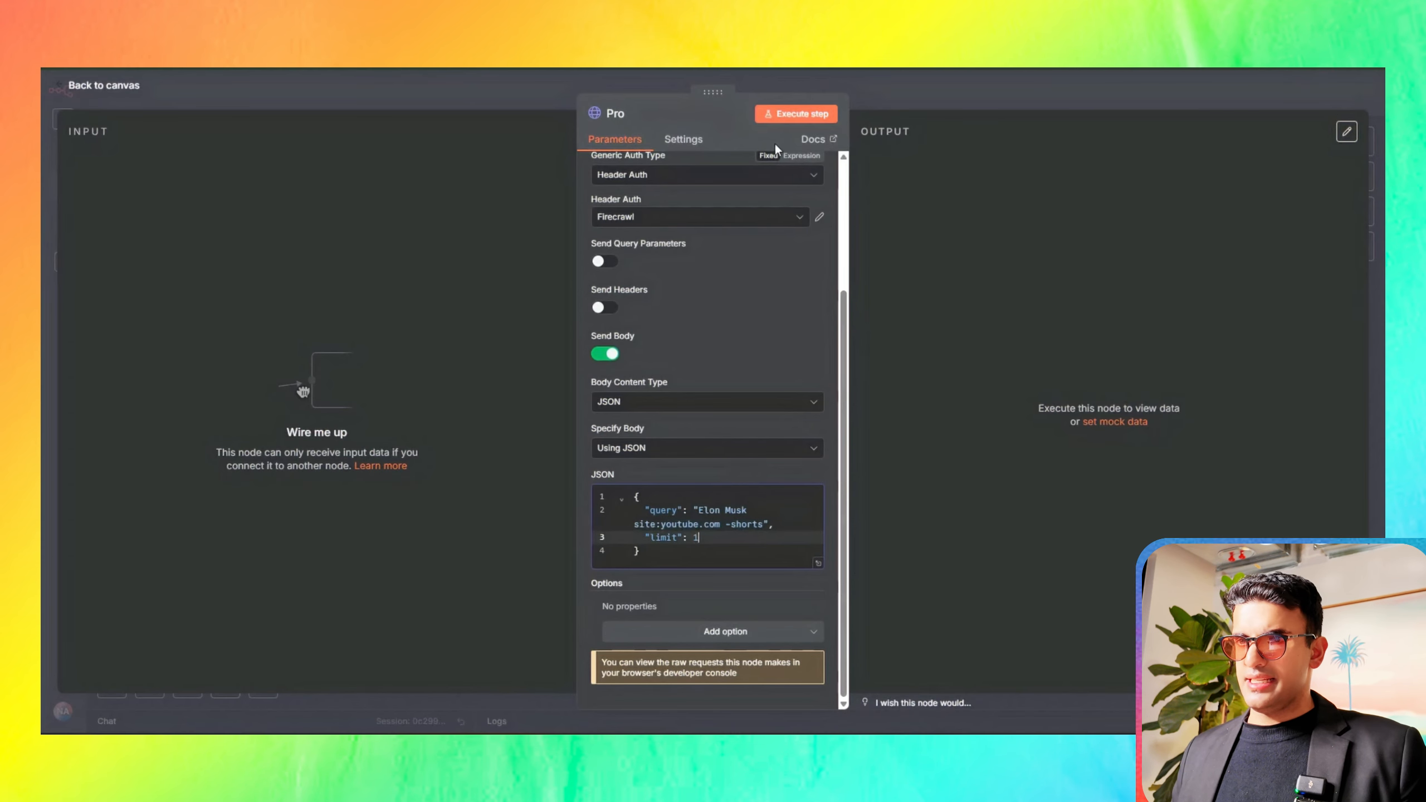
pyautogui.click(794, 115)
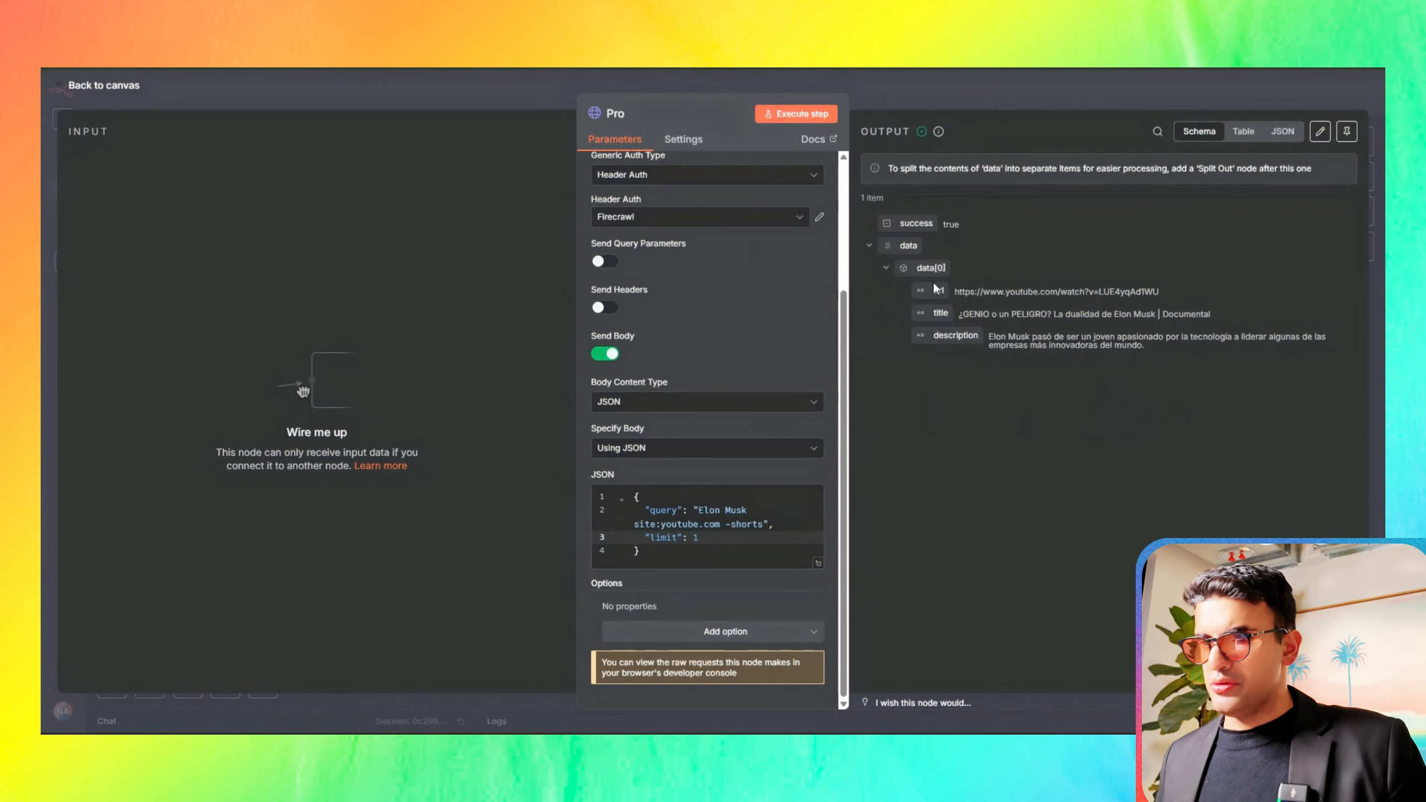
# Step: Open the returned YouTube video URL in the browser, and return from the Pro node to the workflow canvas
pyautogui.moveTo(967, 290); pyautogui.dragTo(1161, 297)
pyautogui.rightClick(1143, 291)
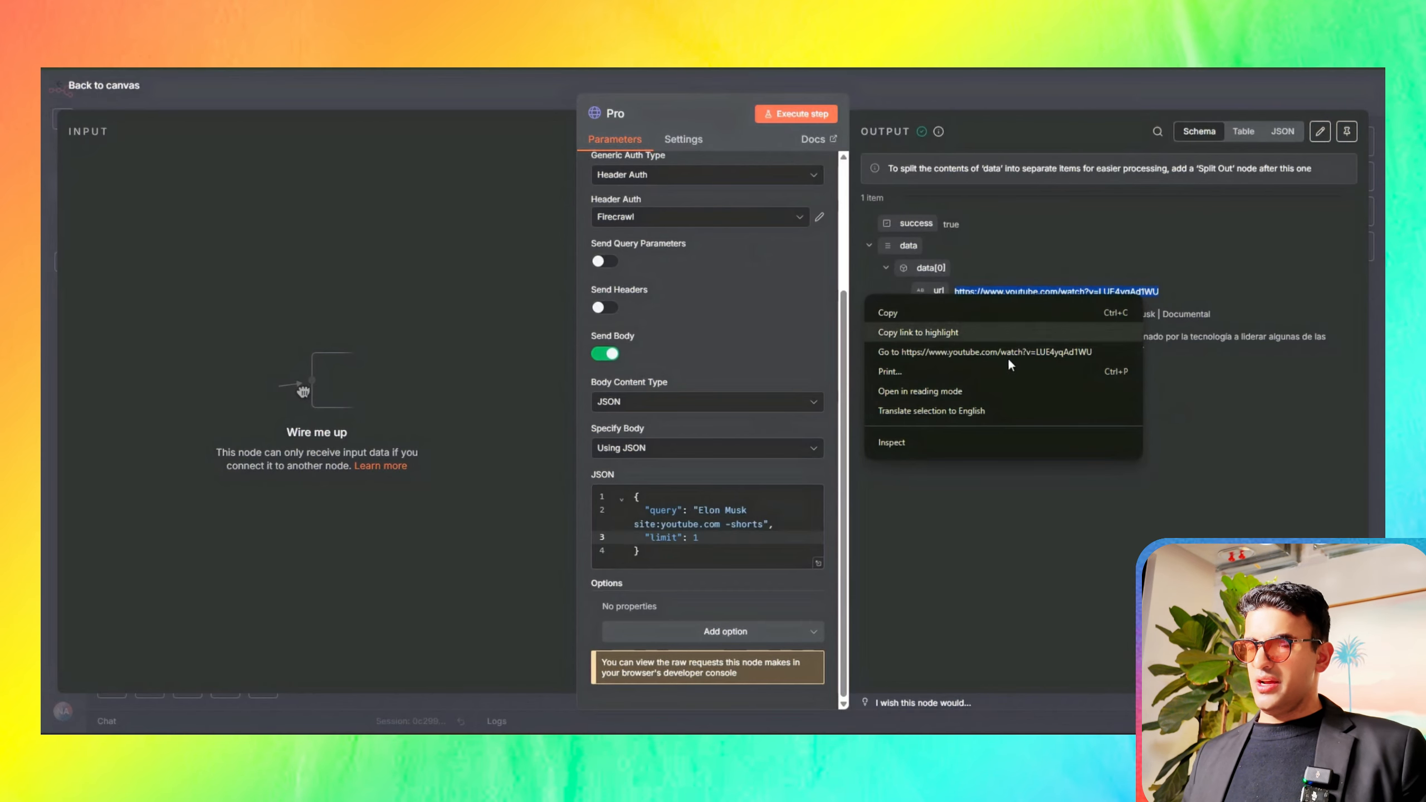
pyautogui.click(980, 352)
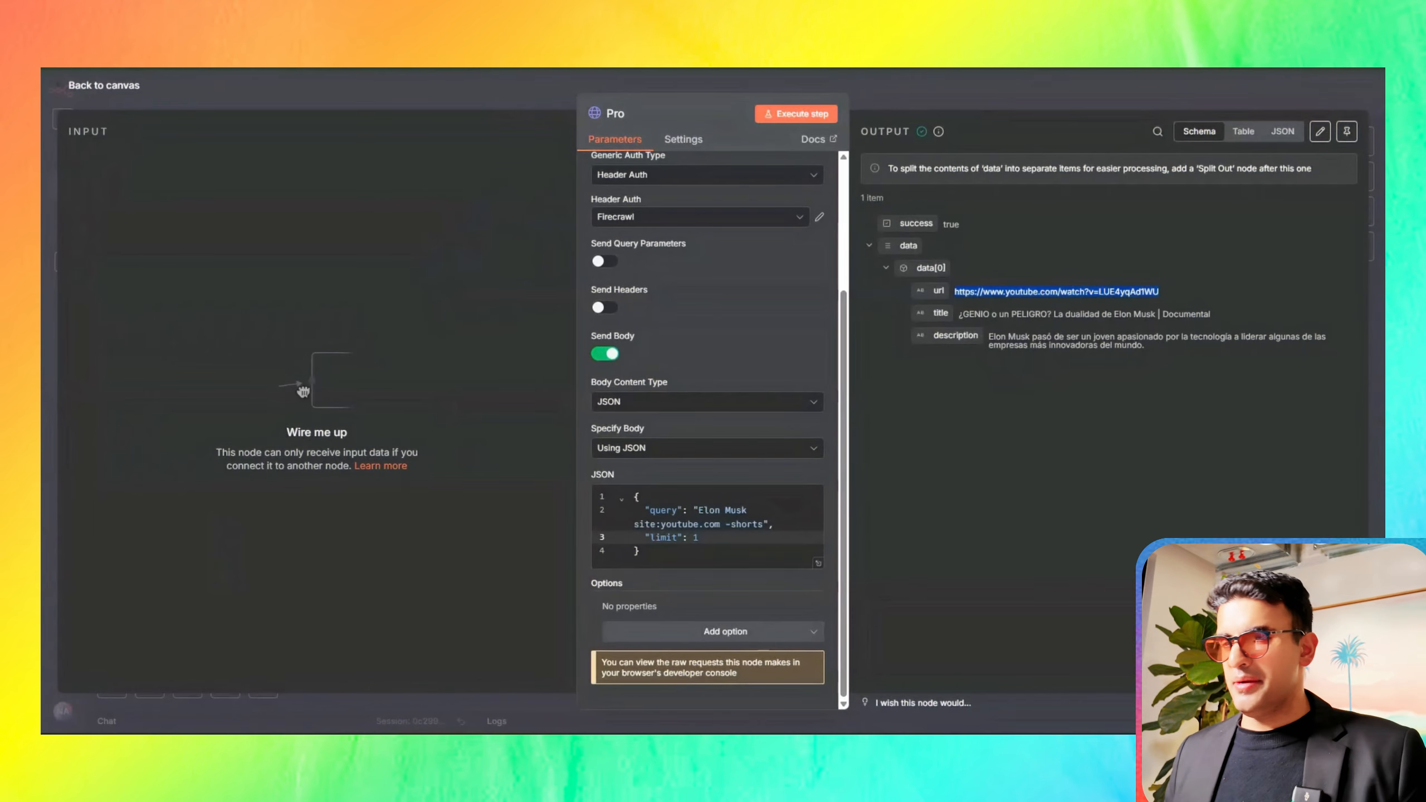
pyautogui.click(331, 92)
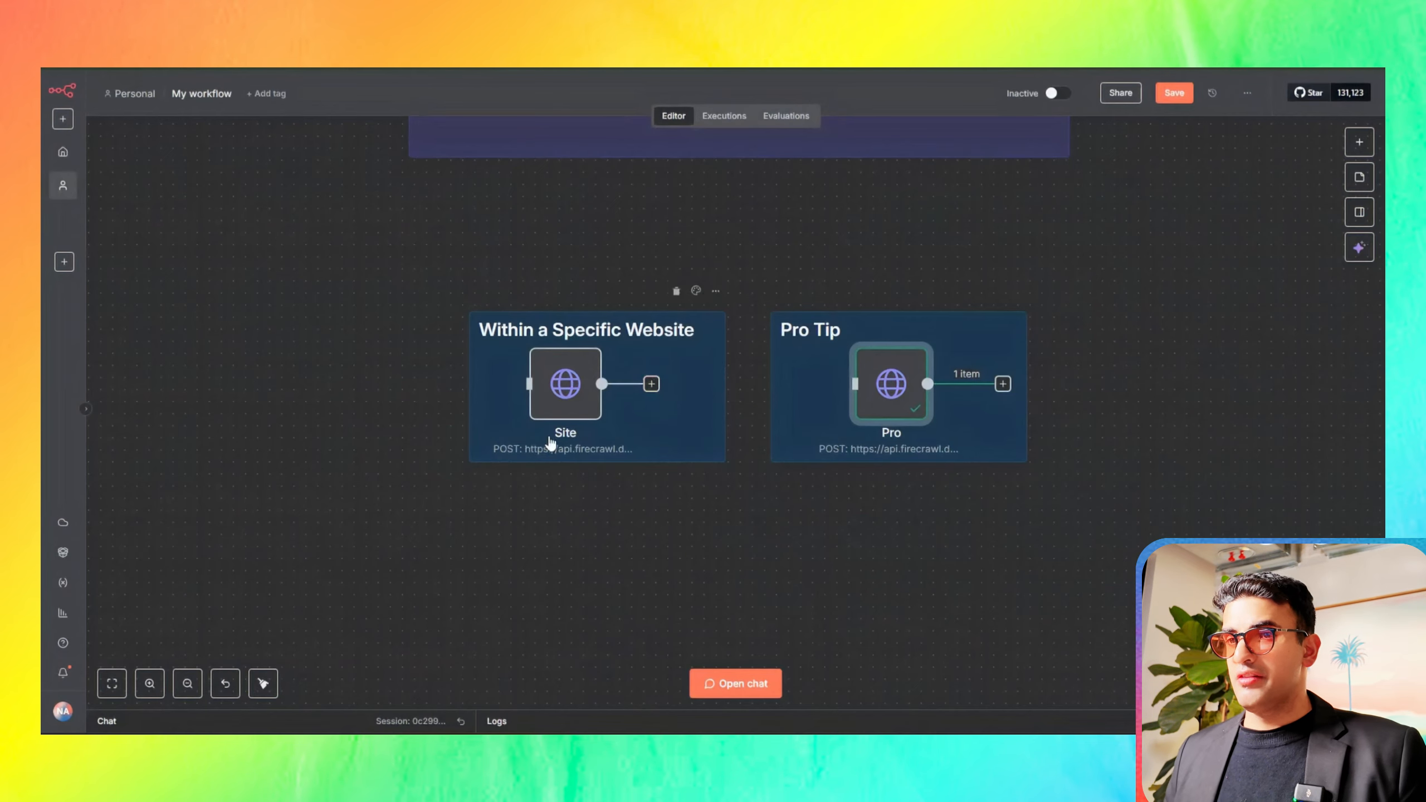